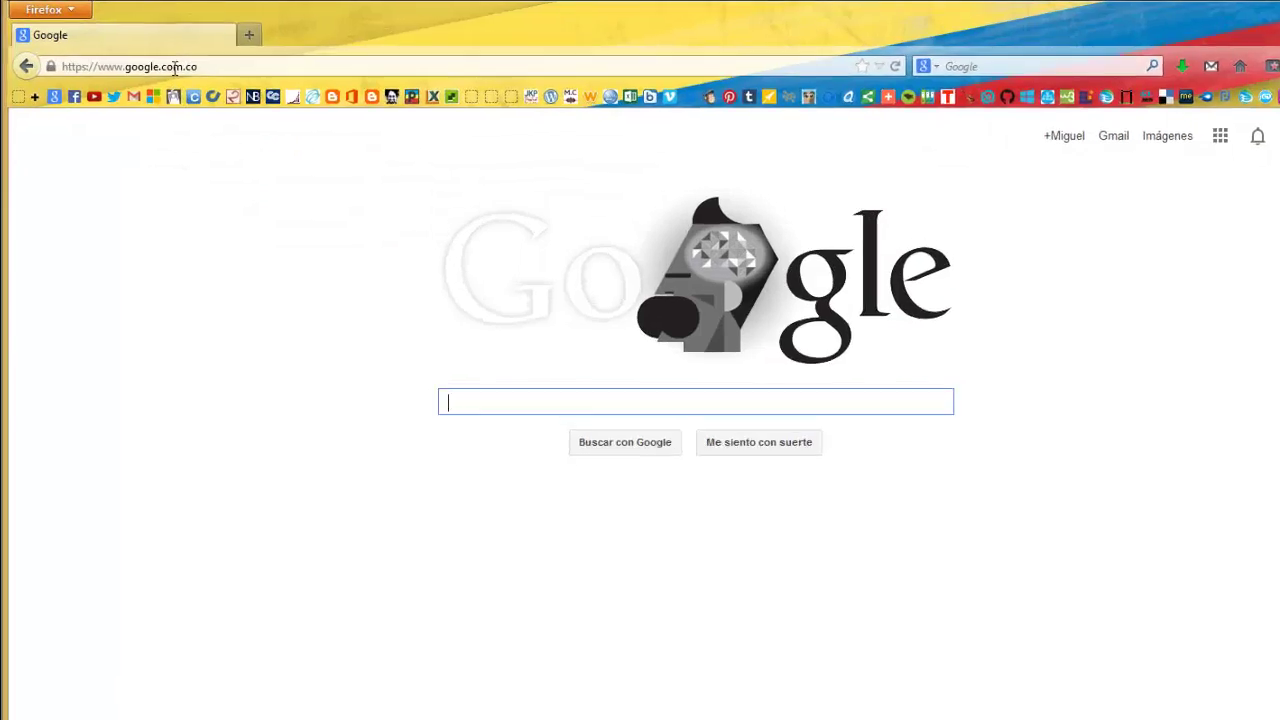
Go to excelfree.weebly.com and open the Bodegas exercise link from the Básico exercises list.
click(174, 67)
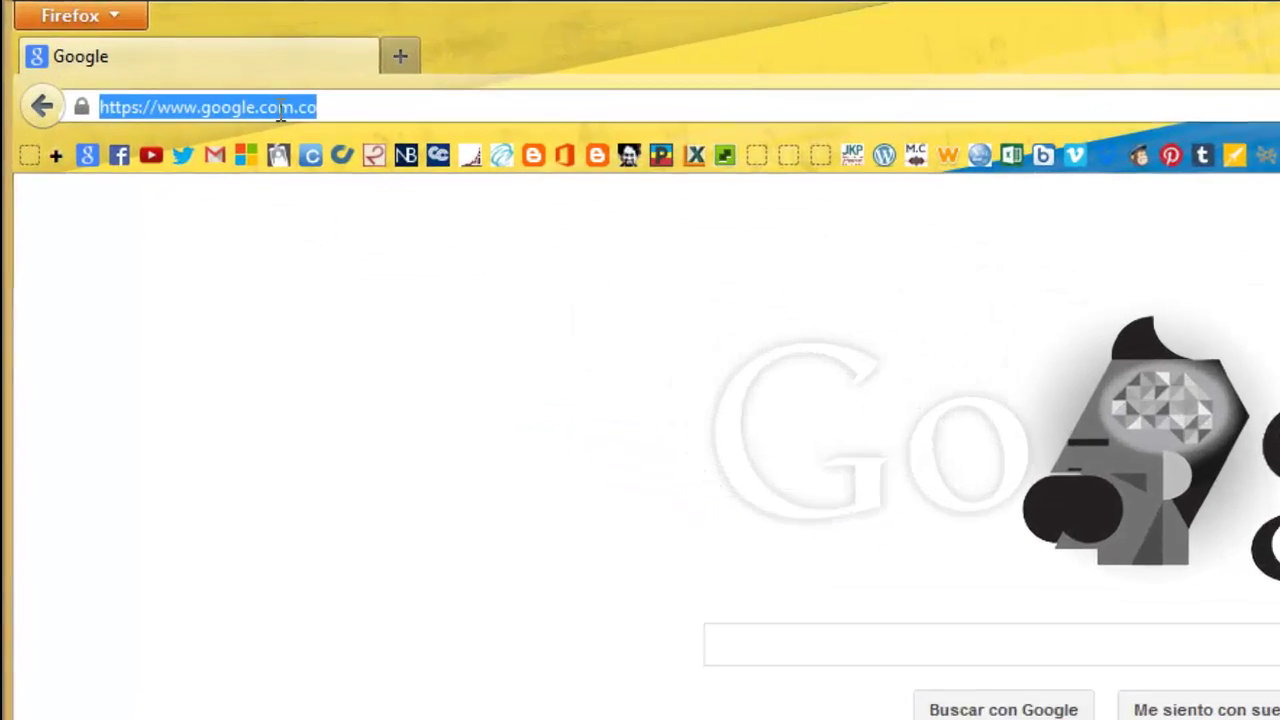
text(excelfree.weebly.com/)
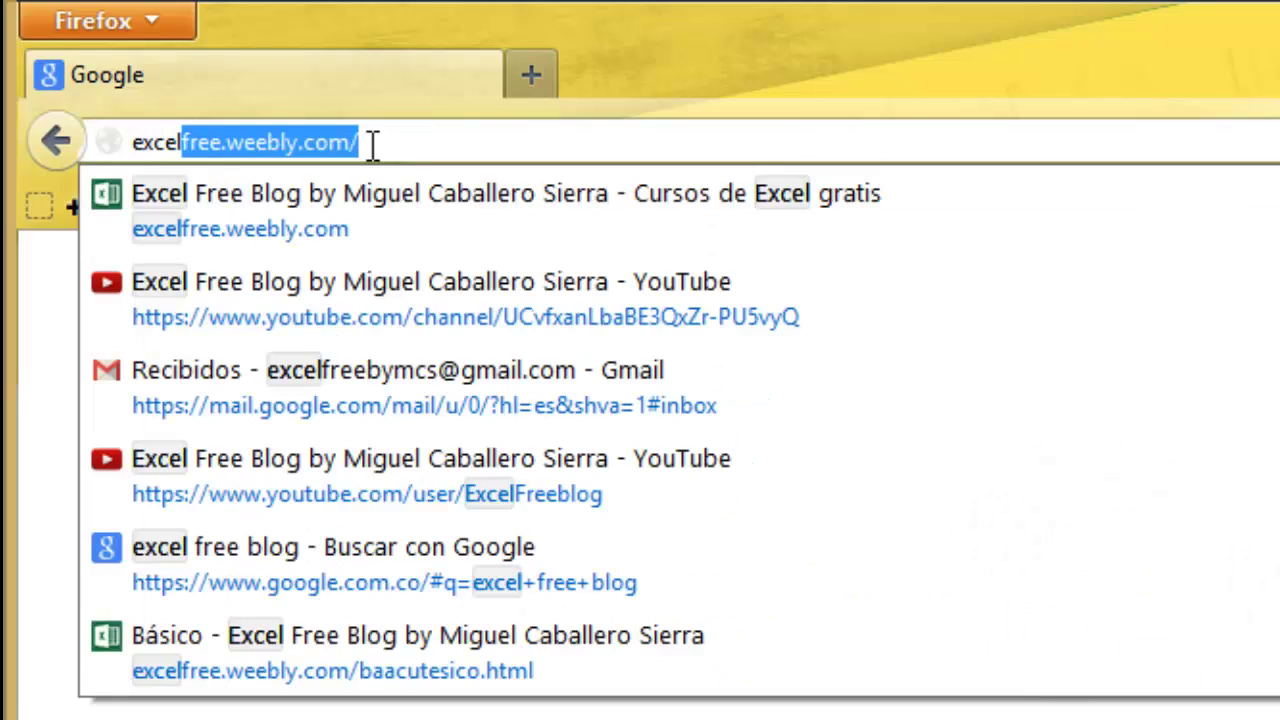
key(Return)
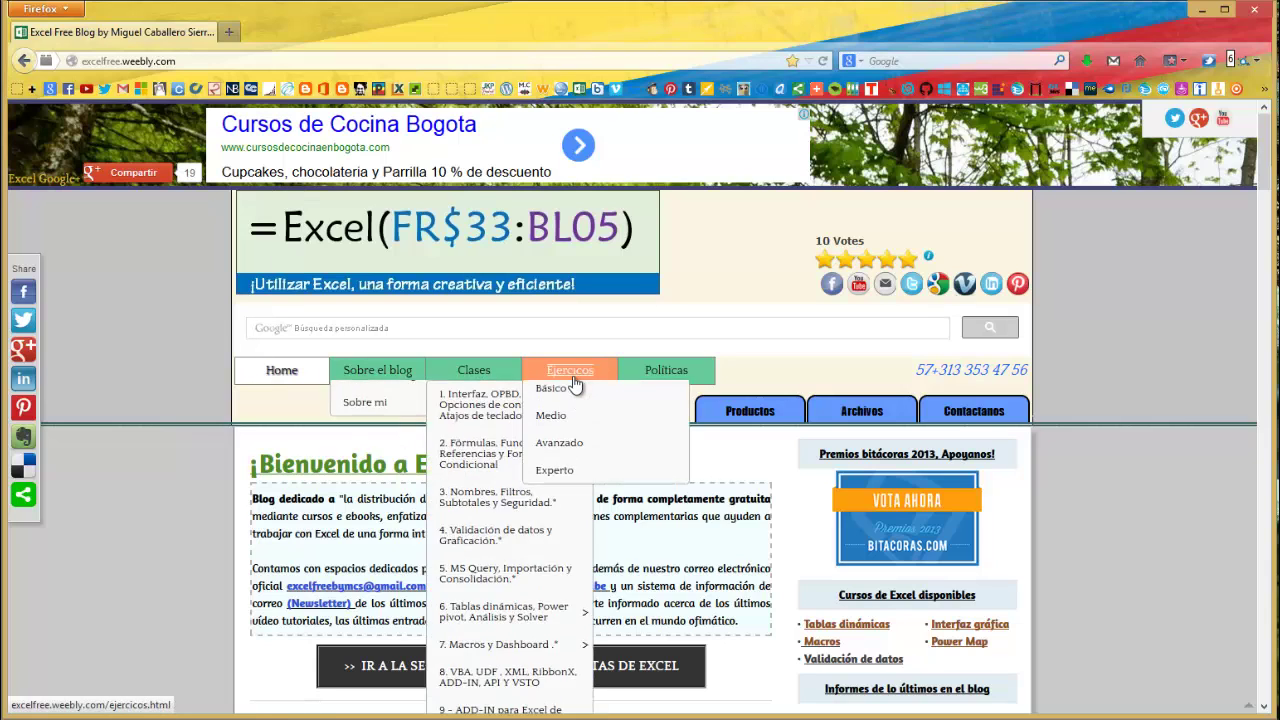
mouse_move(570, 370)
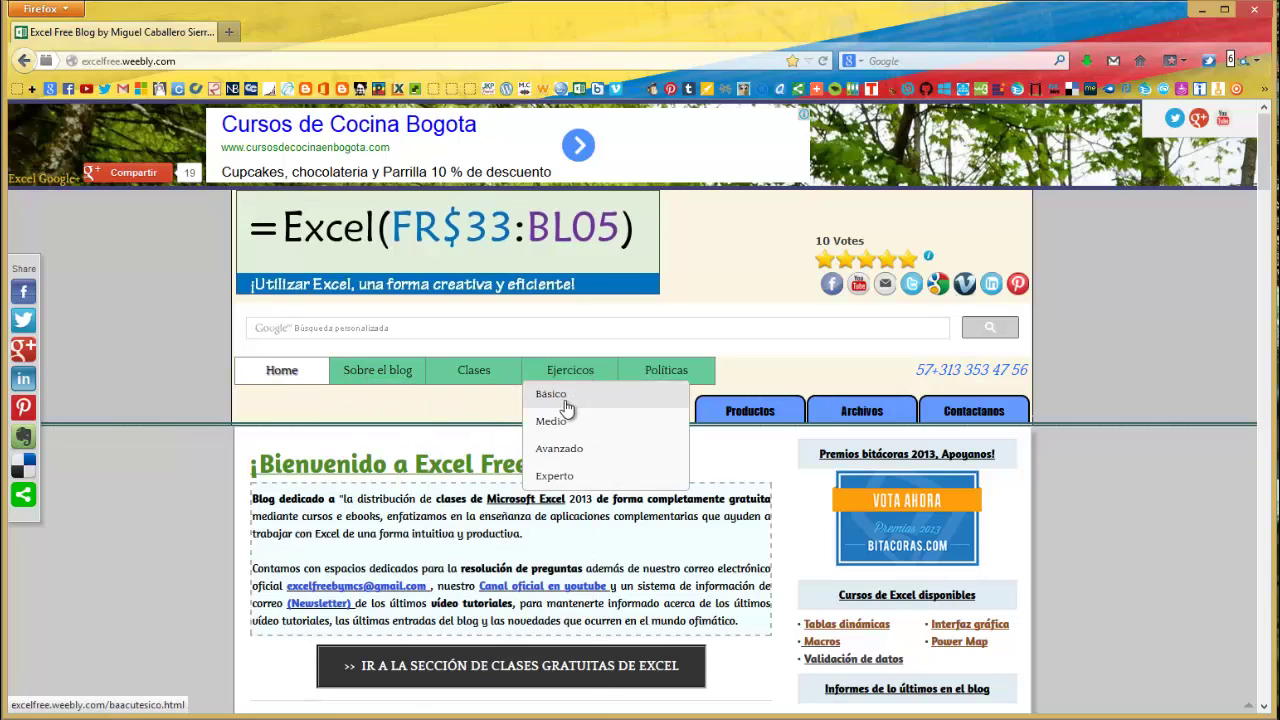
click(567, 405)
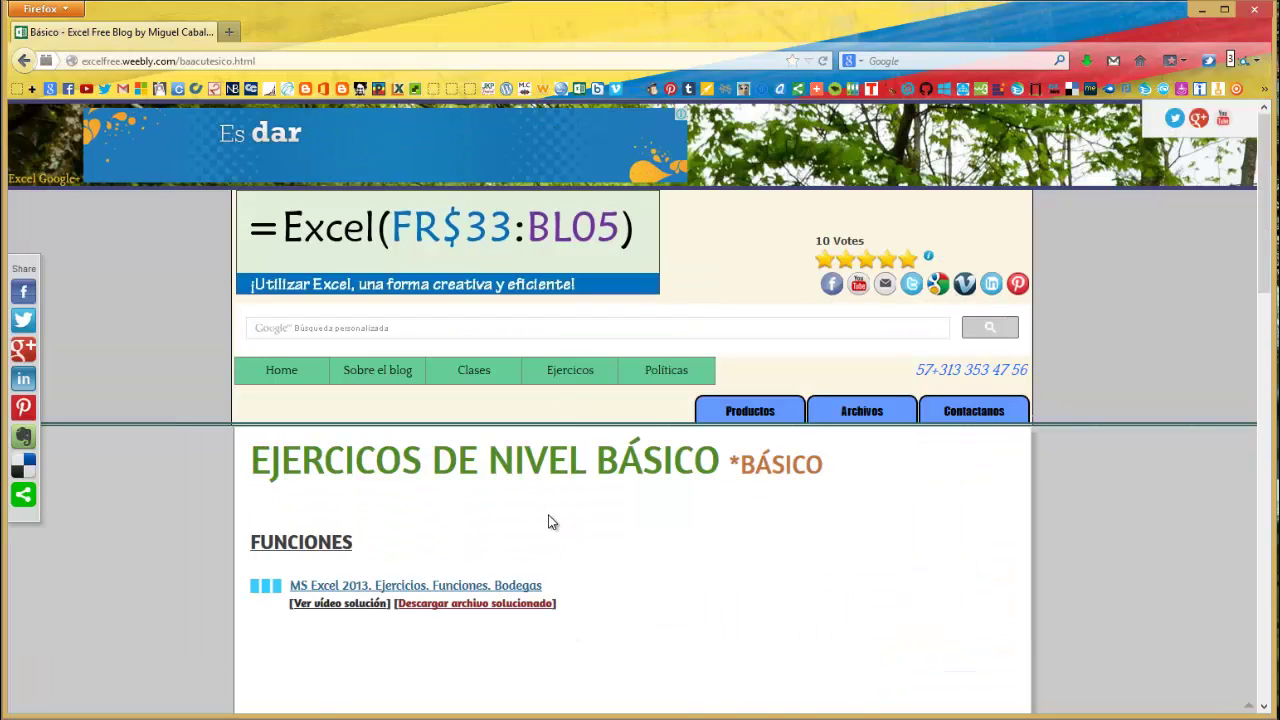
scroll(315, 448, down, 2)
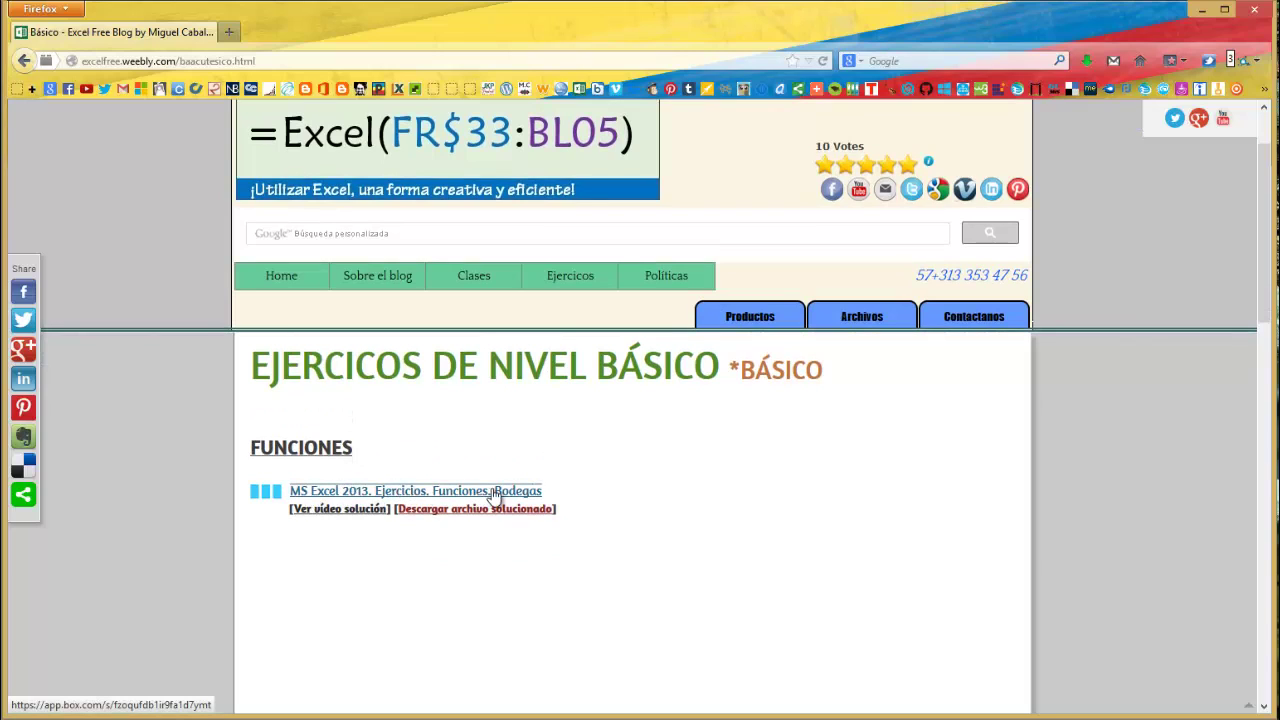
click(430, 492)
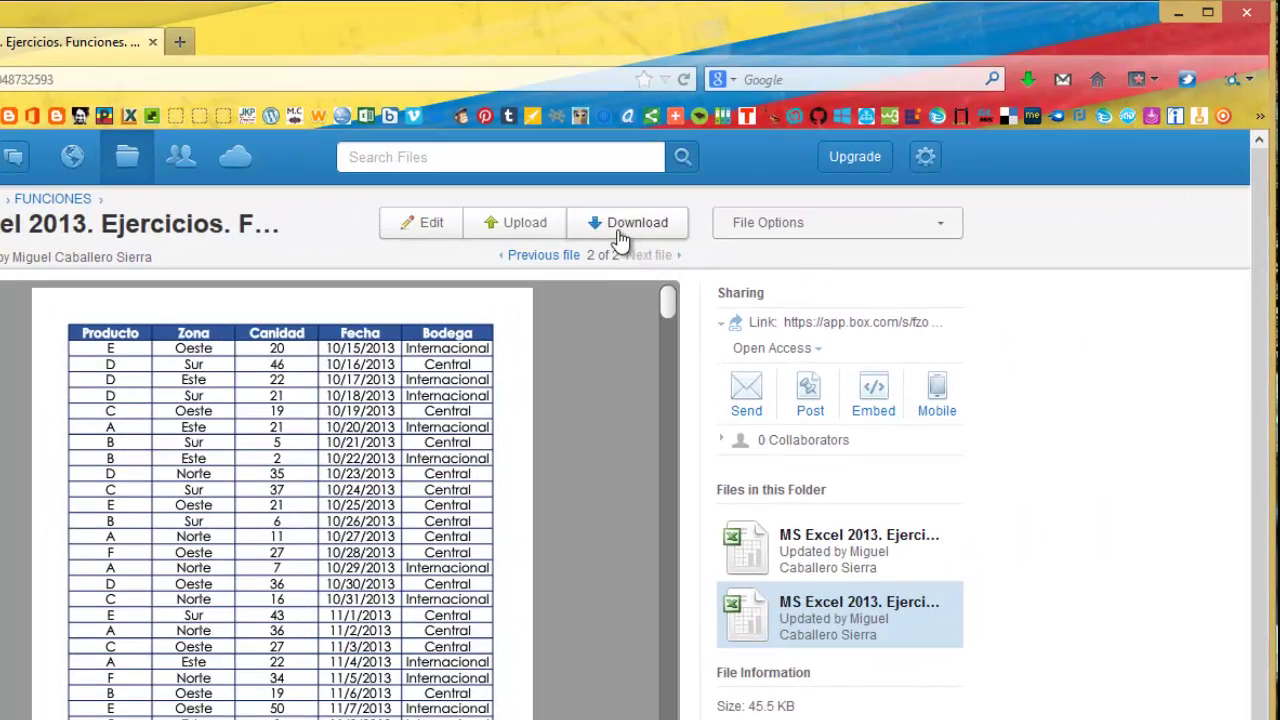
Save 'MS Excel 2013. Ejercicios. Funciones. Bodegas.xlsx' from Box to the Desktop.
click(620, 238)
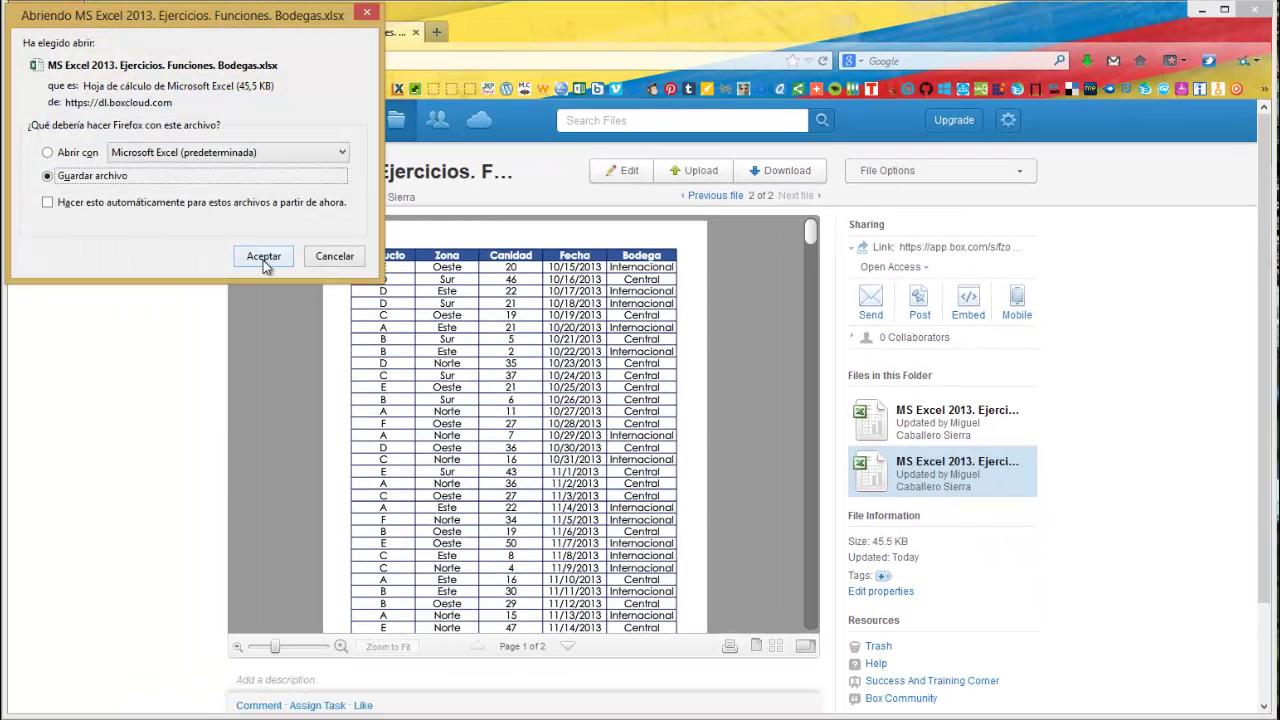
click(264, 258)
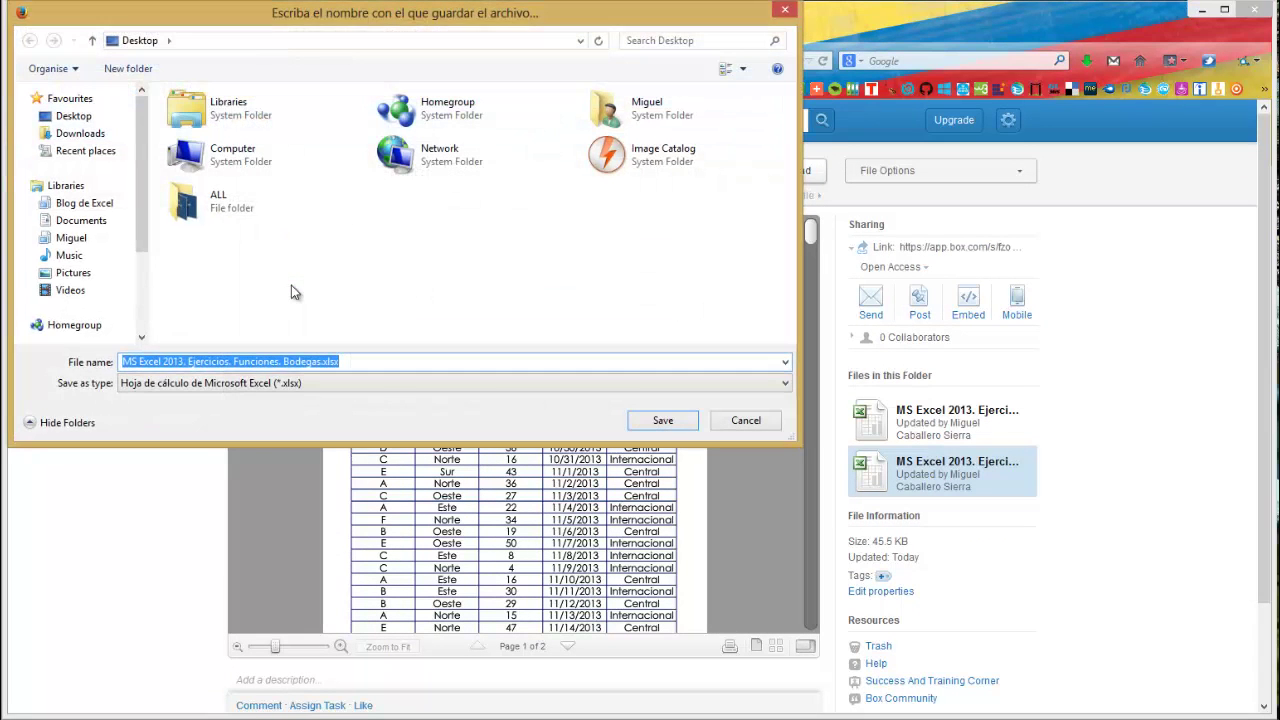
click(70, 119)
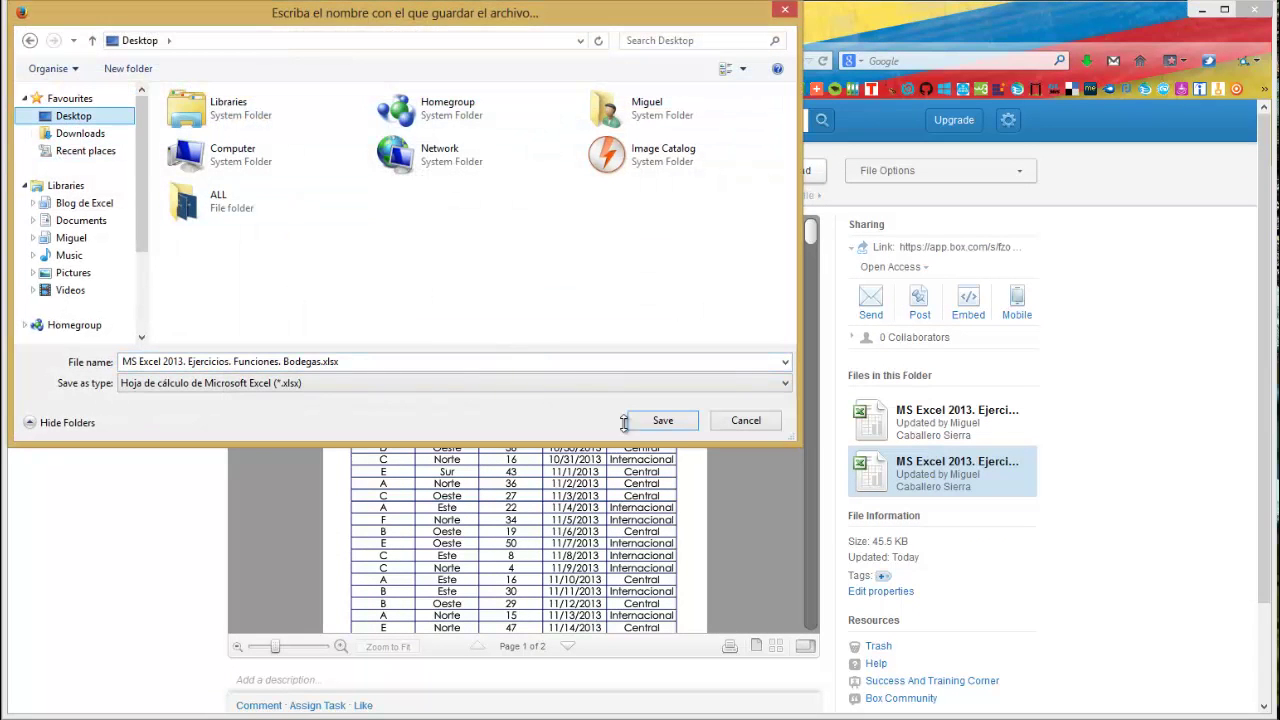
click(662, 421)
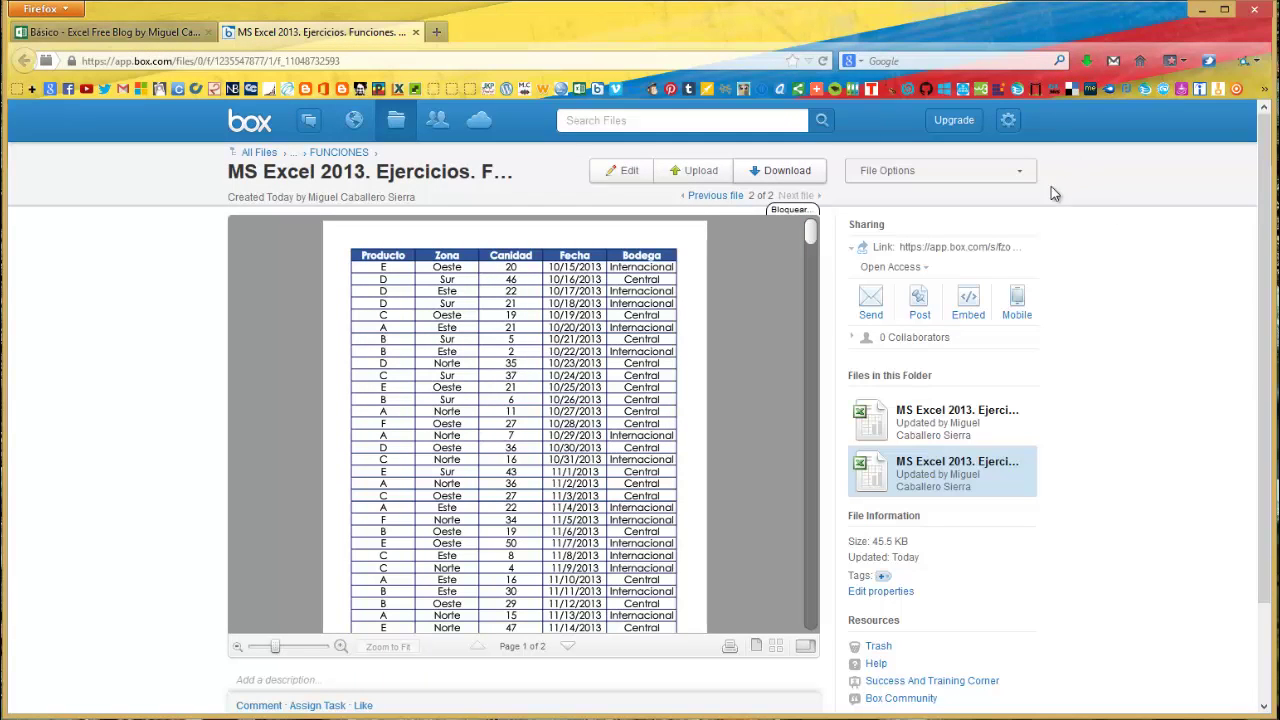
Open the downloaded Bodegas workbook from the desktop in Excel 2013.
click(1206, 15)
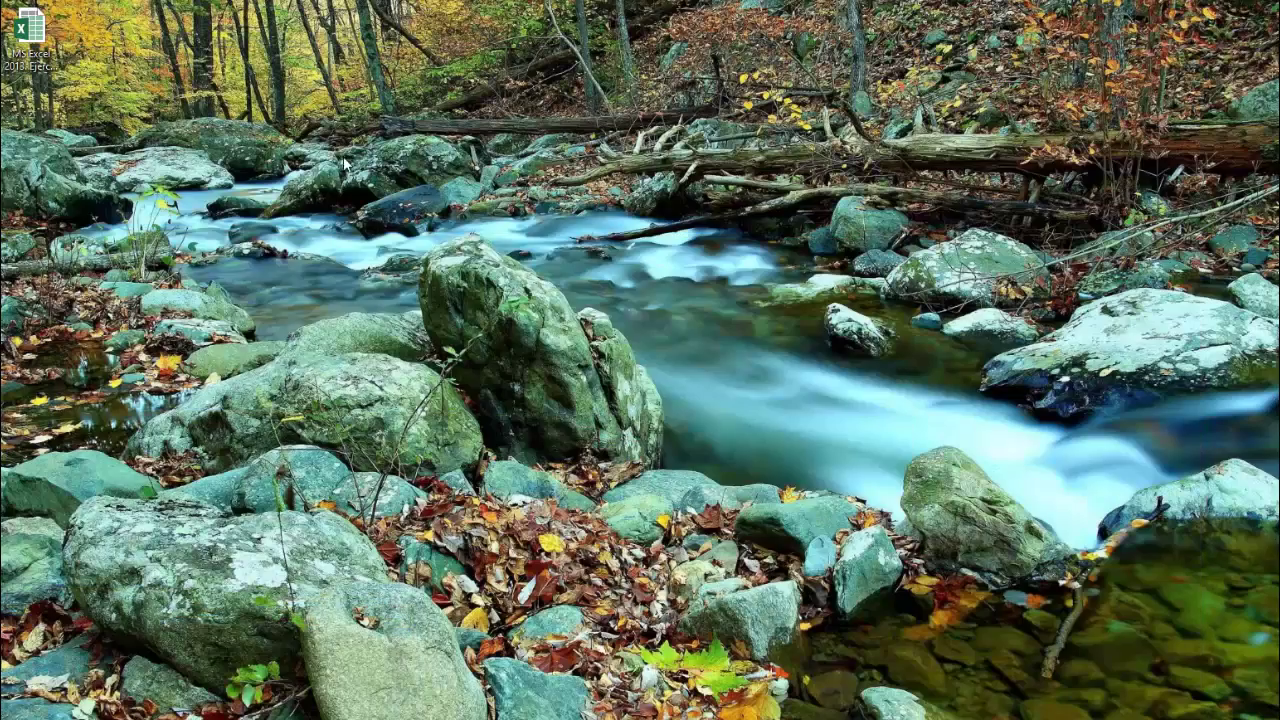
right_click(30, 38)
click(70, 42)
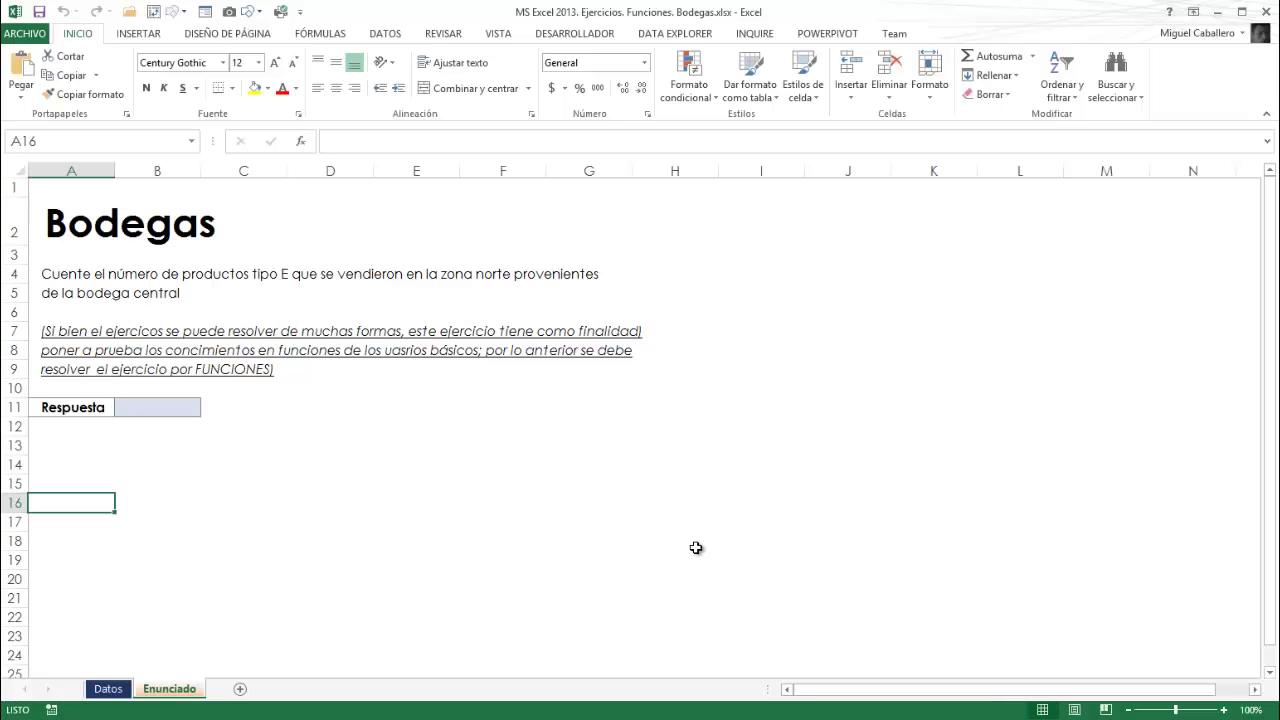
click(402, 446)
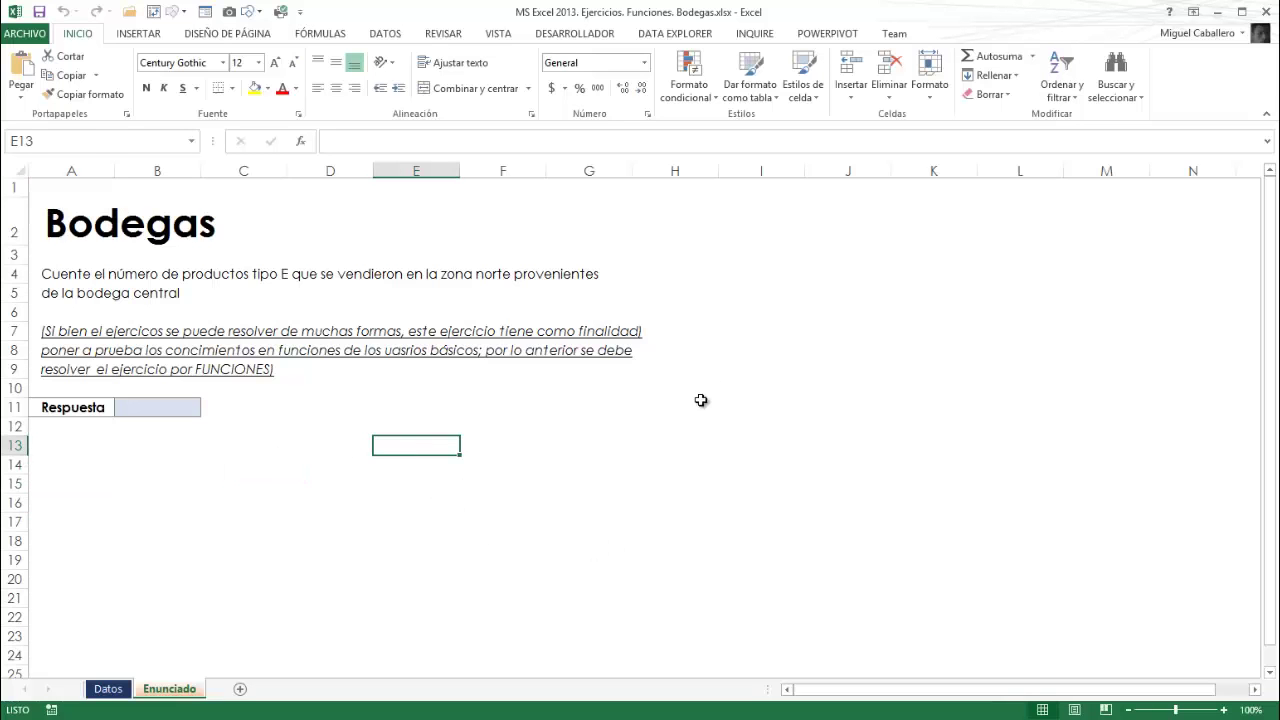
click(716, 352)
click(493, 446)
Read the task statement in A4 and glance at the Datos sheet.
click(60, 276)
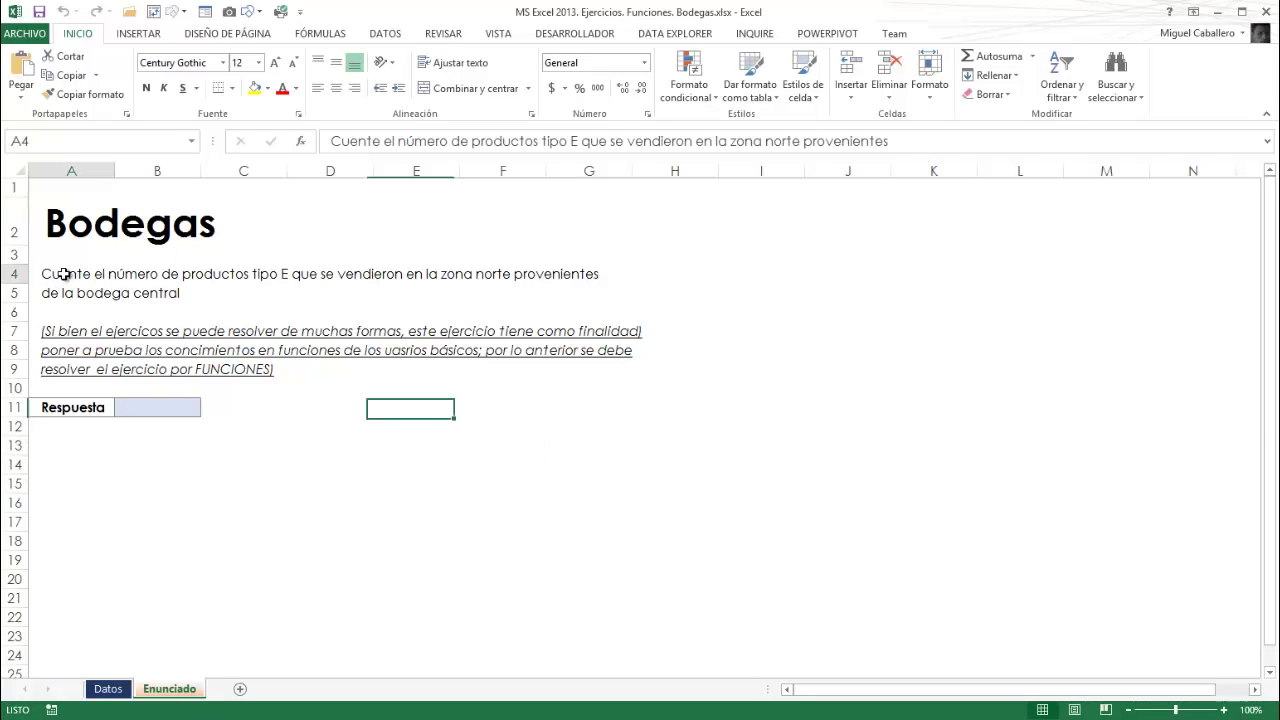
click(105, 689)
click(89, 378)
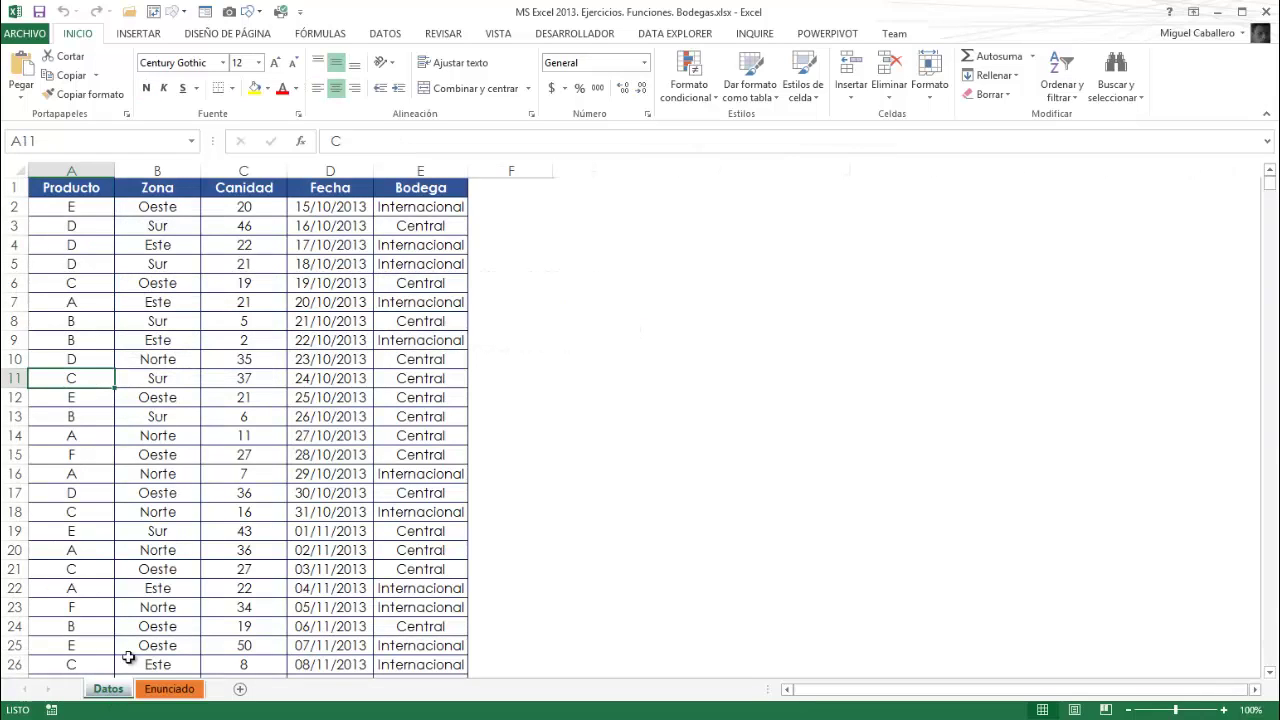
click(228, 376)
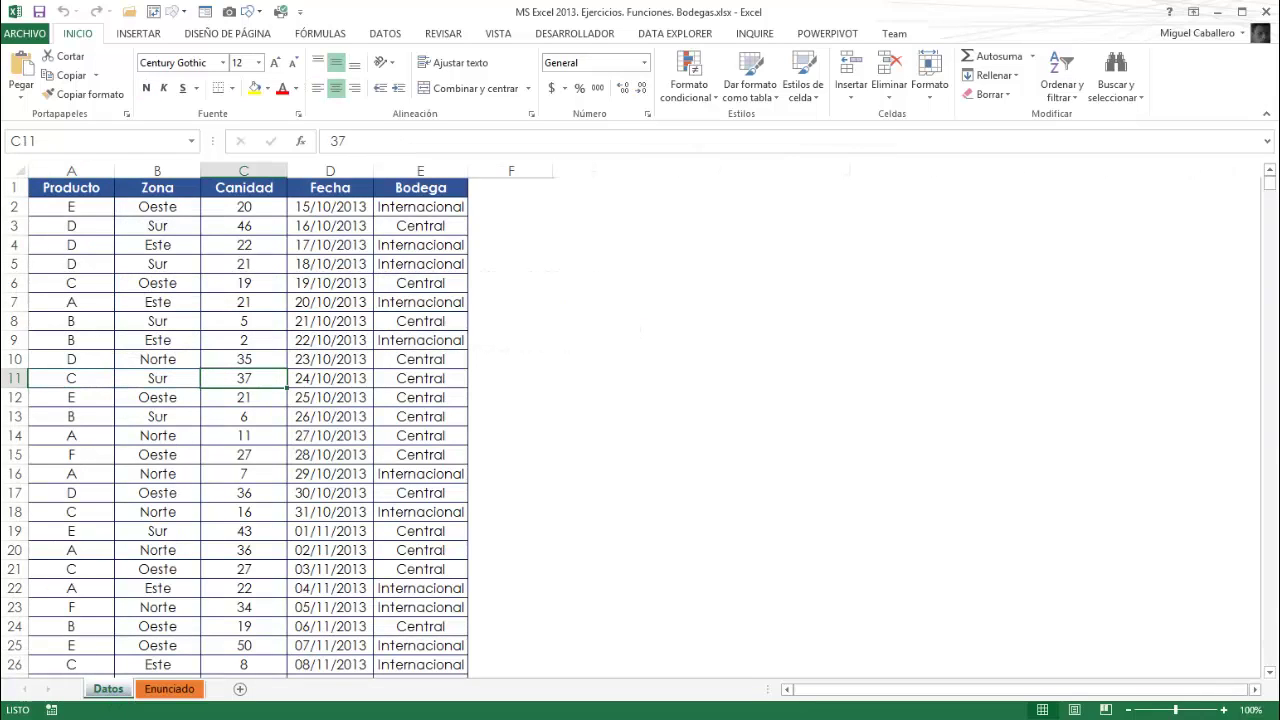
click(169, 689)
click(363, 431)
click(133, 313)
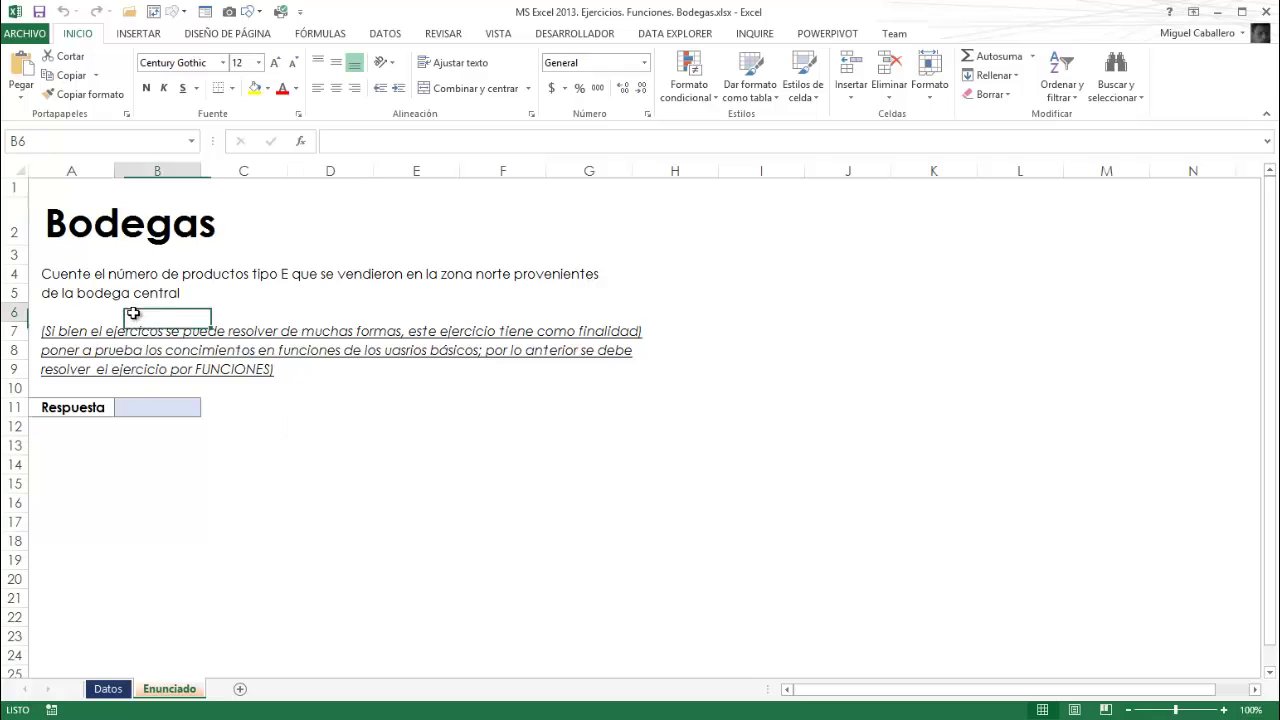
click(263, 384)
click(108, 291)
Match the product type E condition to the Producto values in Datos column A.
click(230, 277)
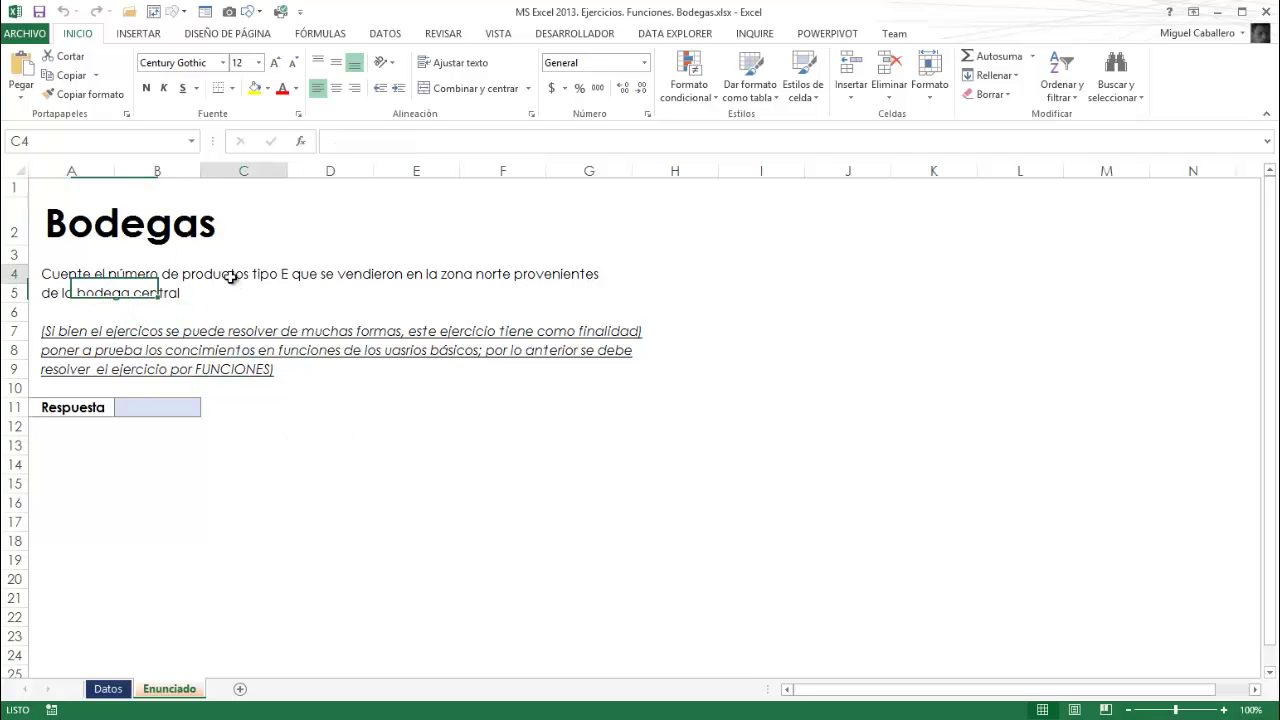
click(115, 689)
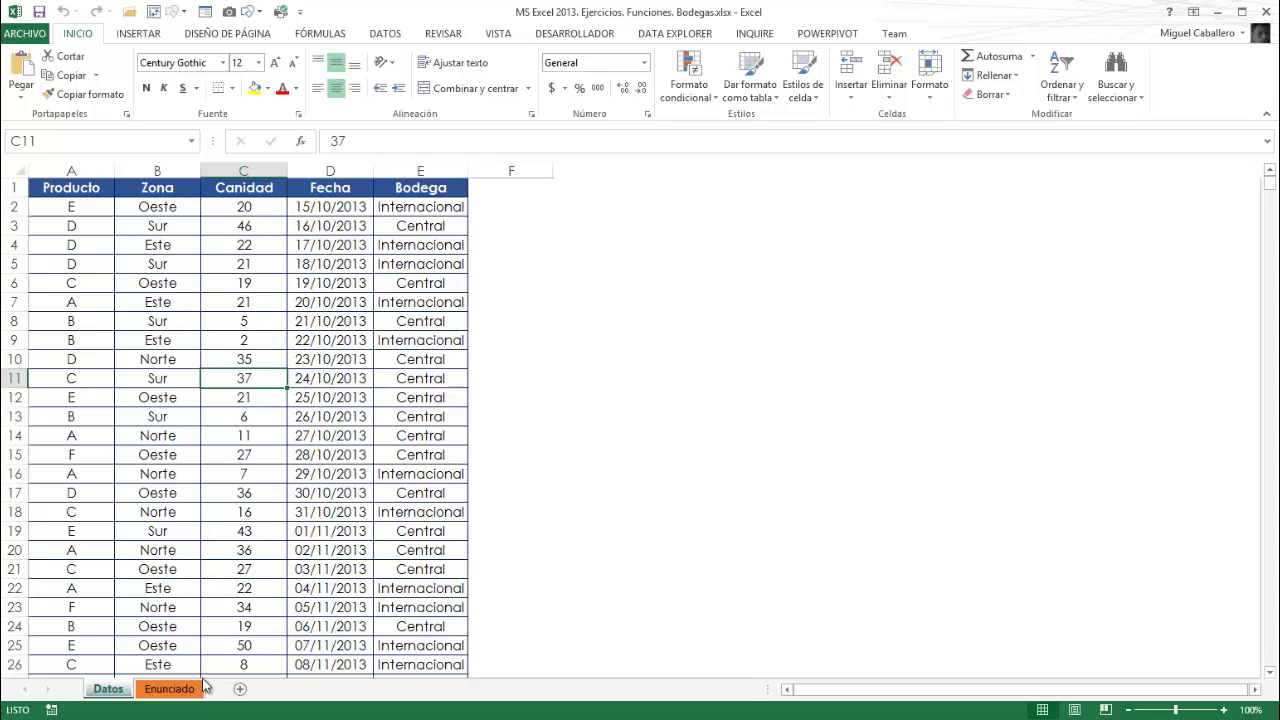
click(88, 224)
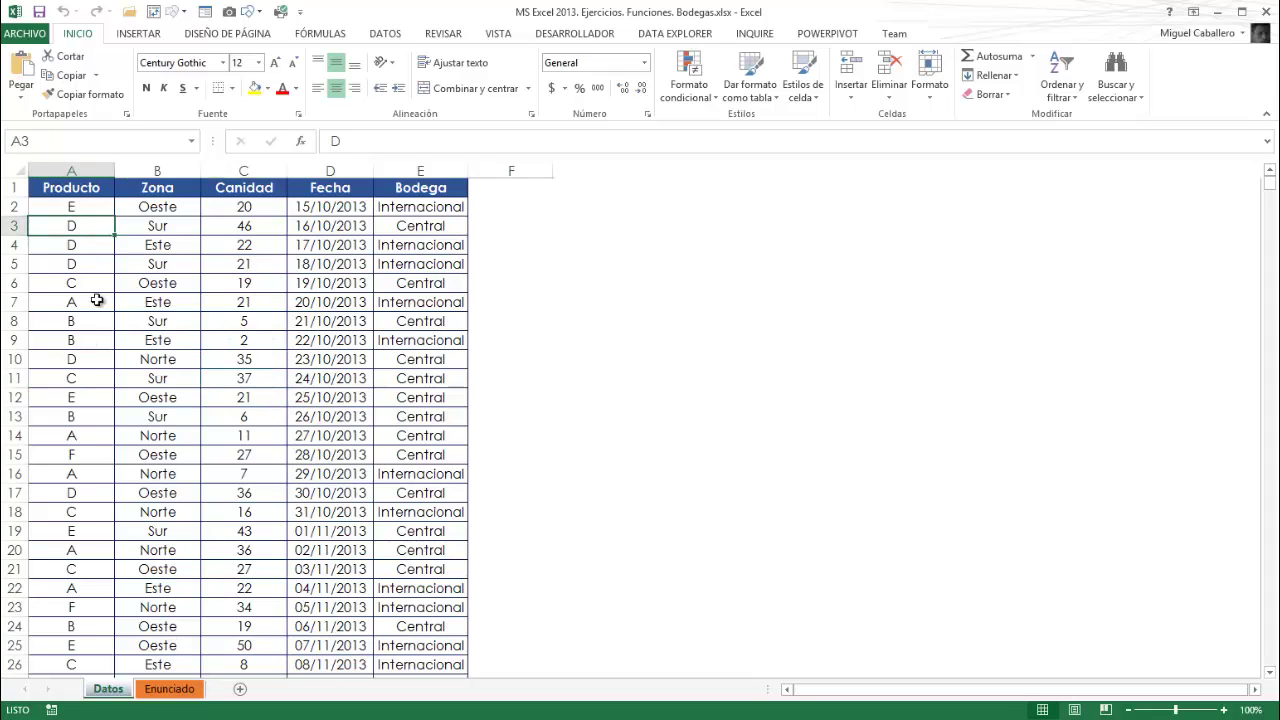
click(170, 689)
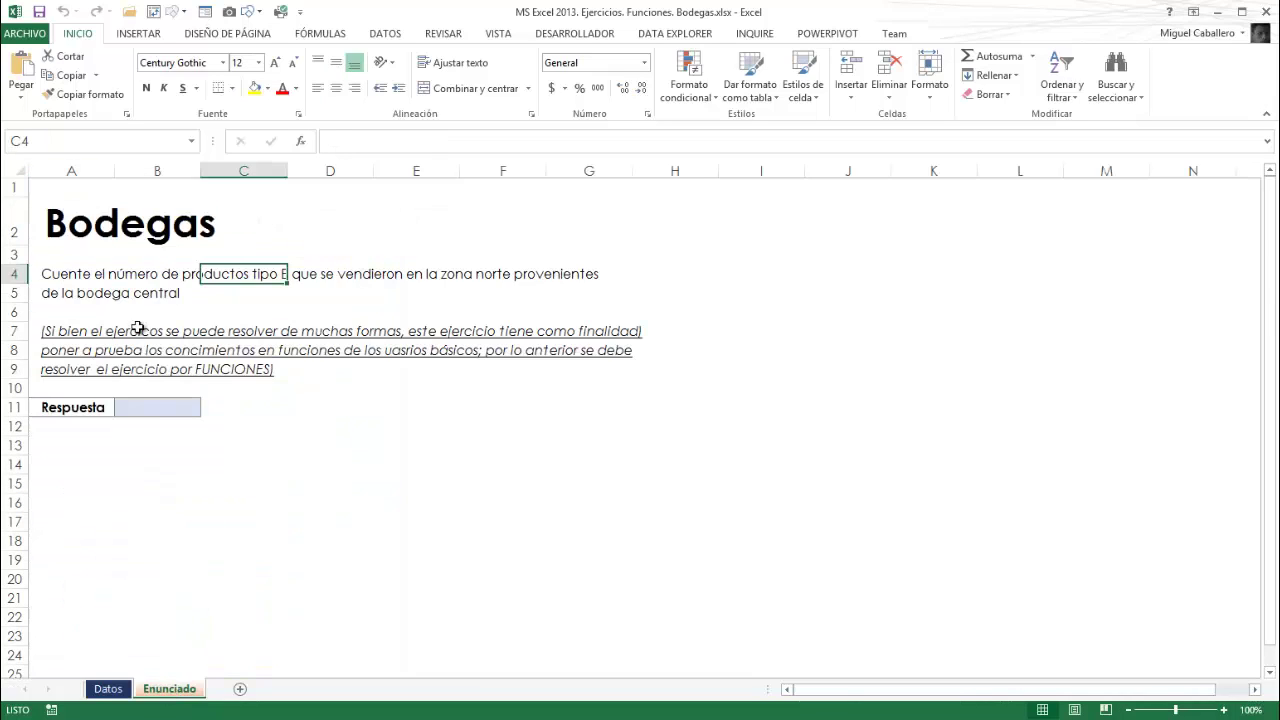
click(352, 390)
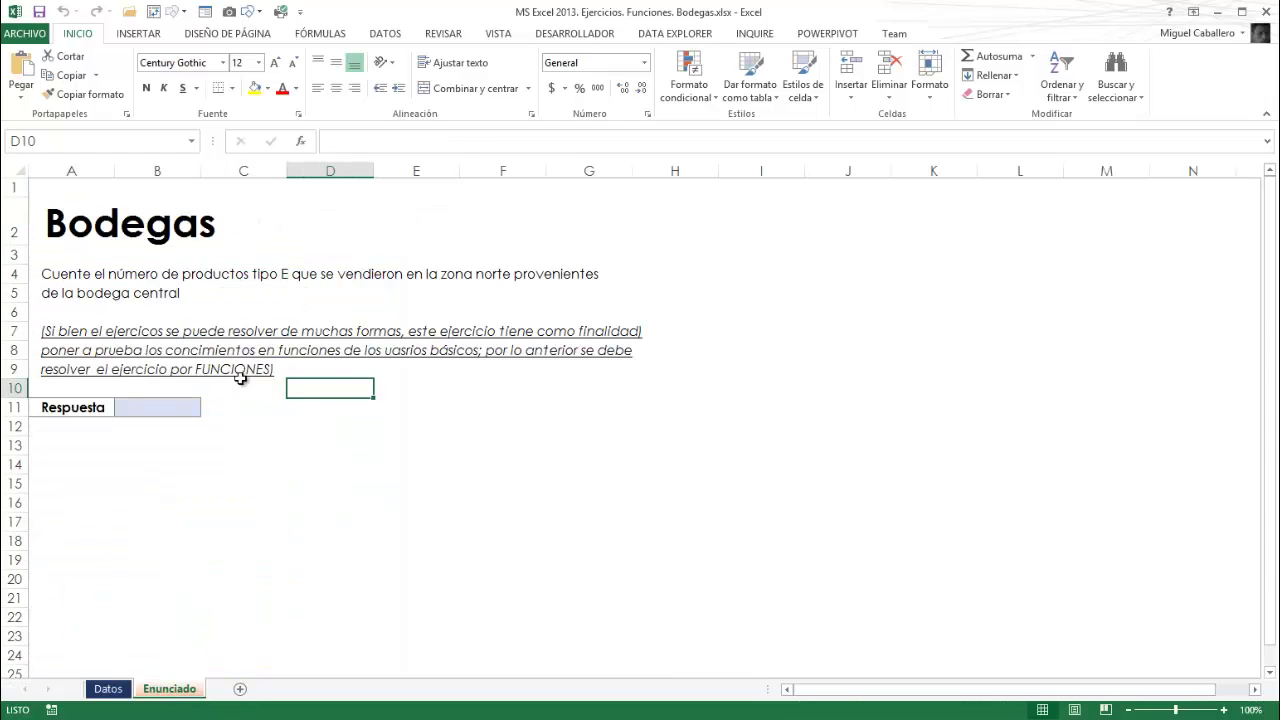
click(195, 309)
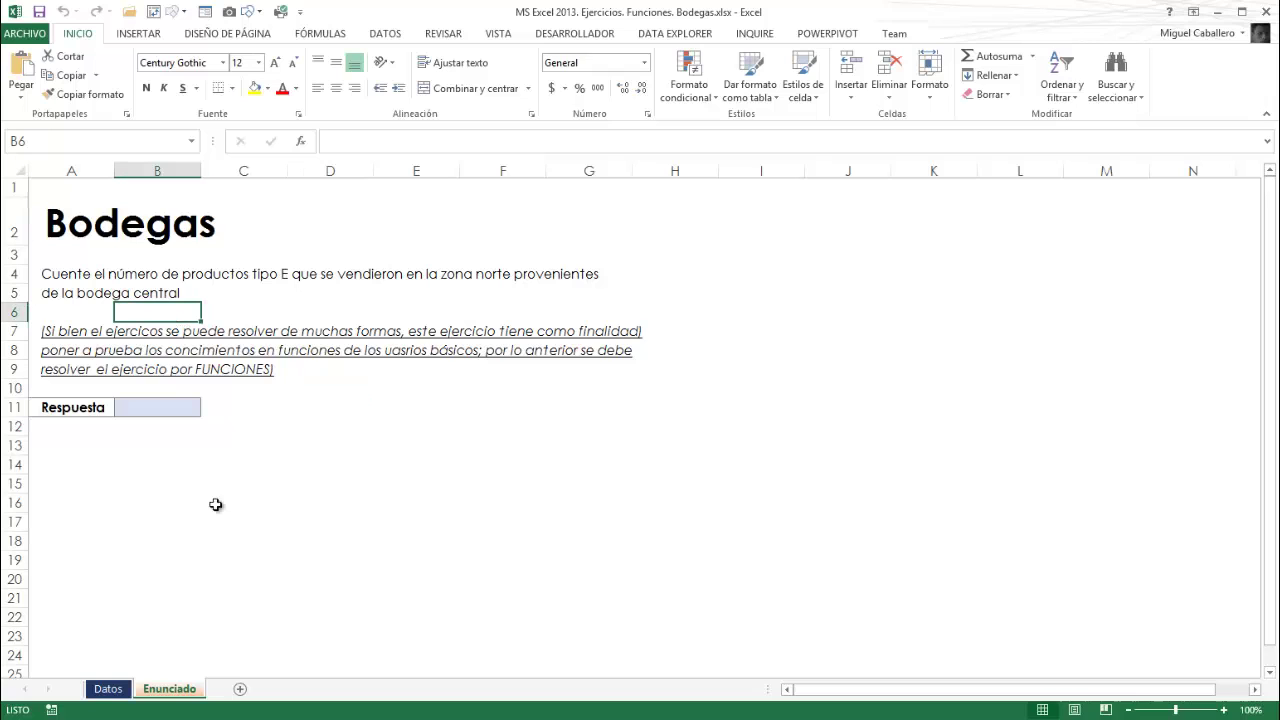
Inspect the Producto, Zona and Bodega columns on the Datos sheet.
click(110, 690)
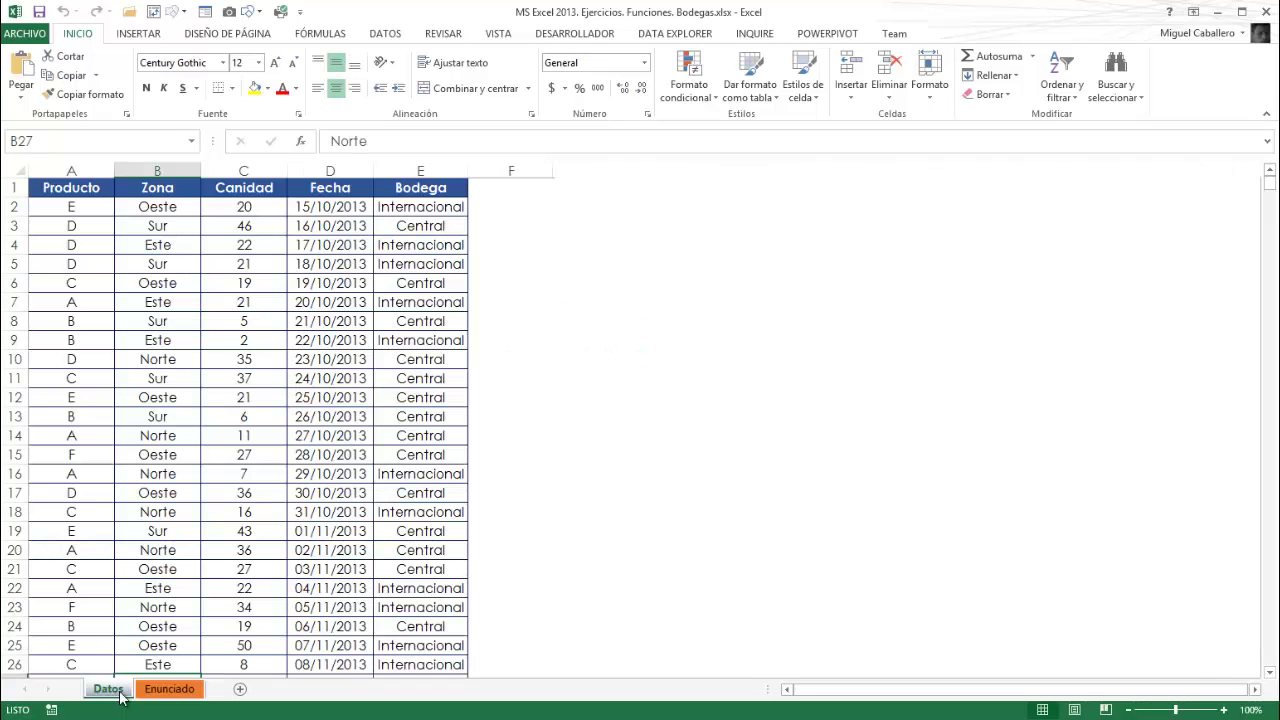
click(80, 192)
key(ctrl+shift+Down)
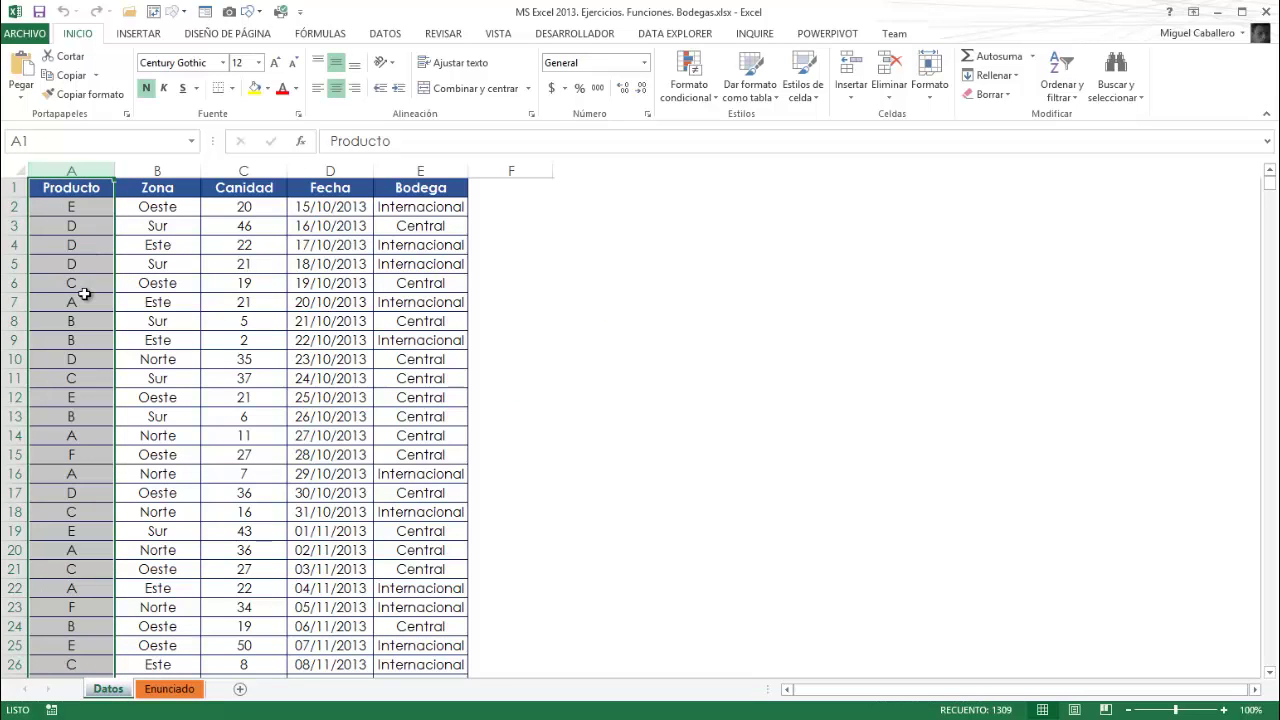
click(86, 296)
click(86, 208)
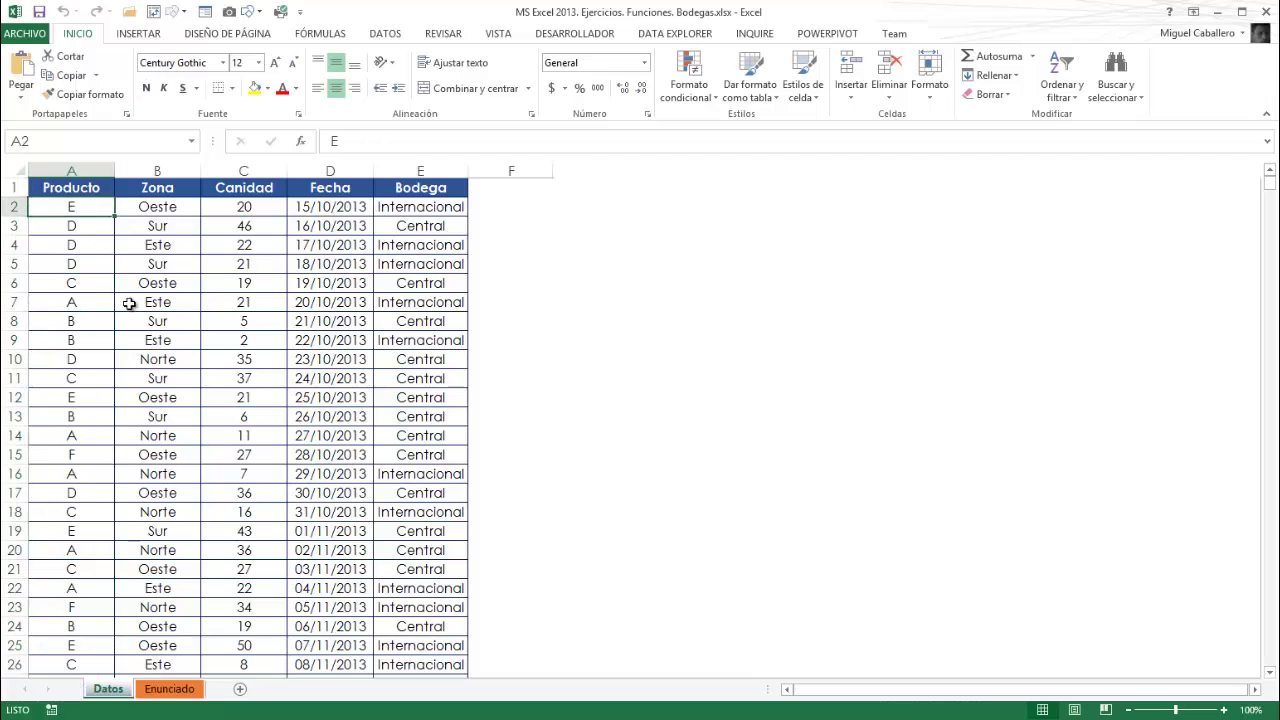
click(175, 170)
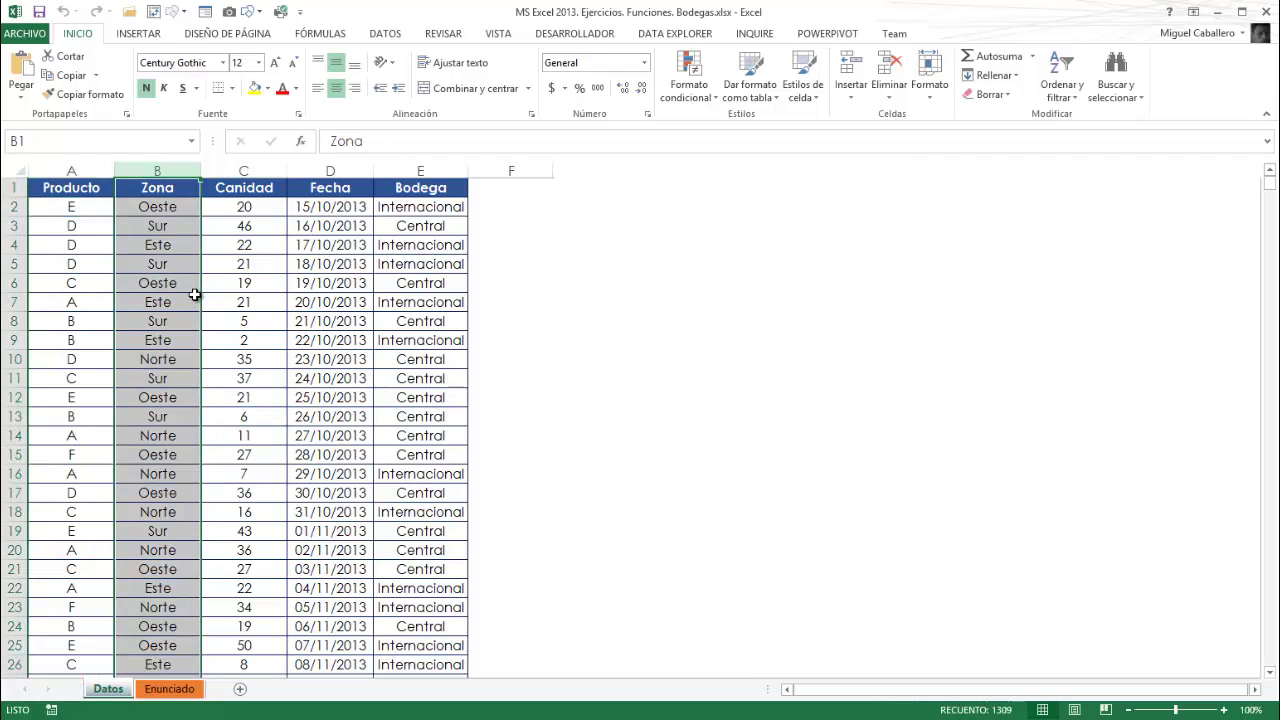
click(172, 258)
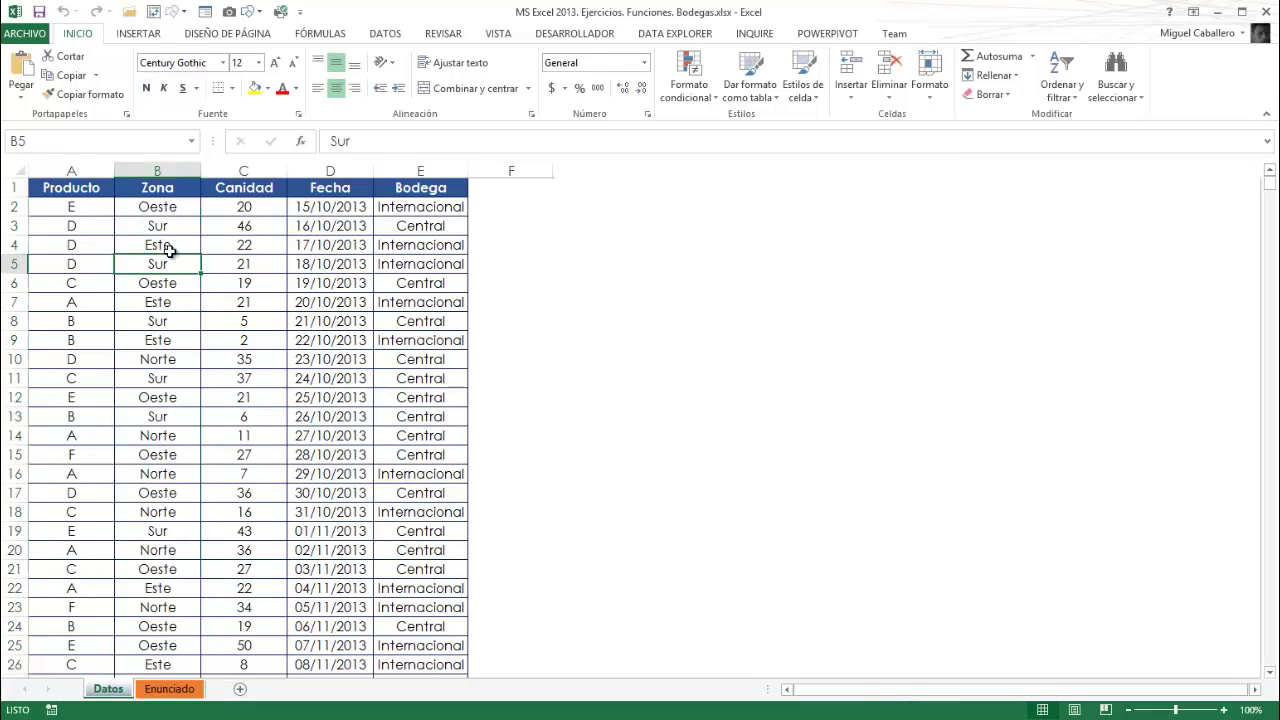
click(160, 341)
click(411, 439)
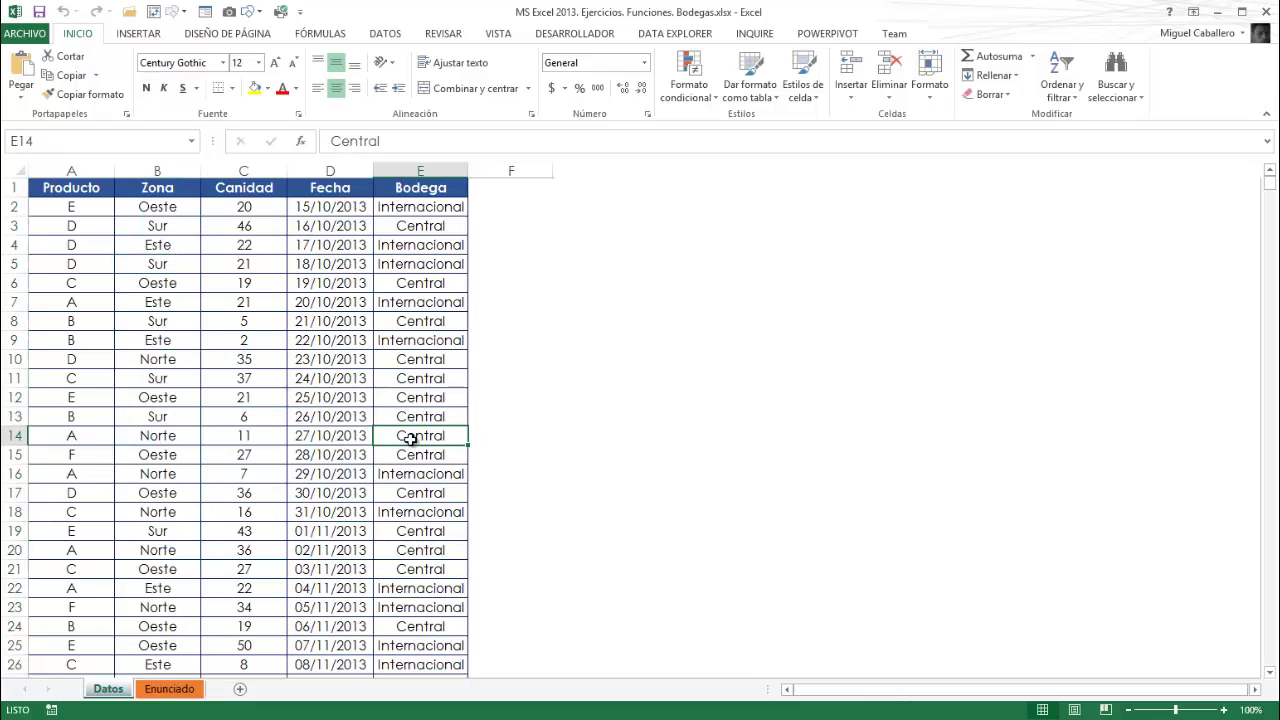
click(422, 198)
click(422, 172)
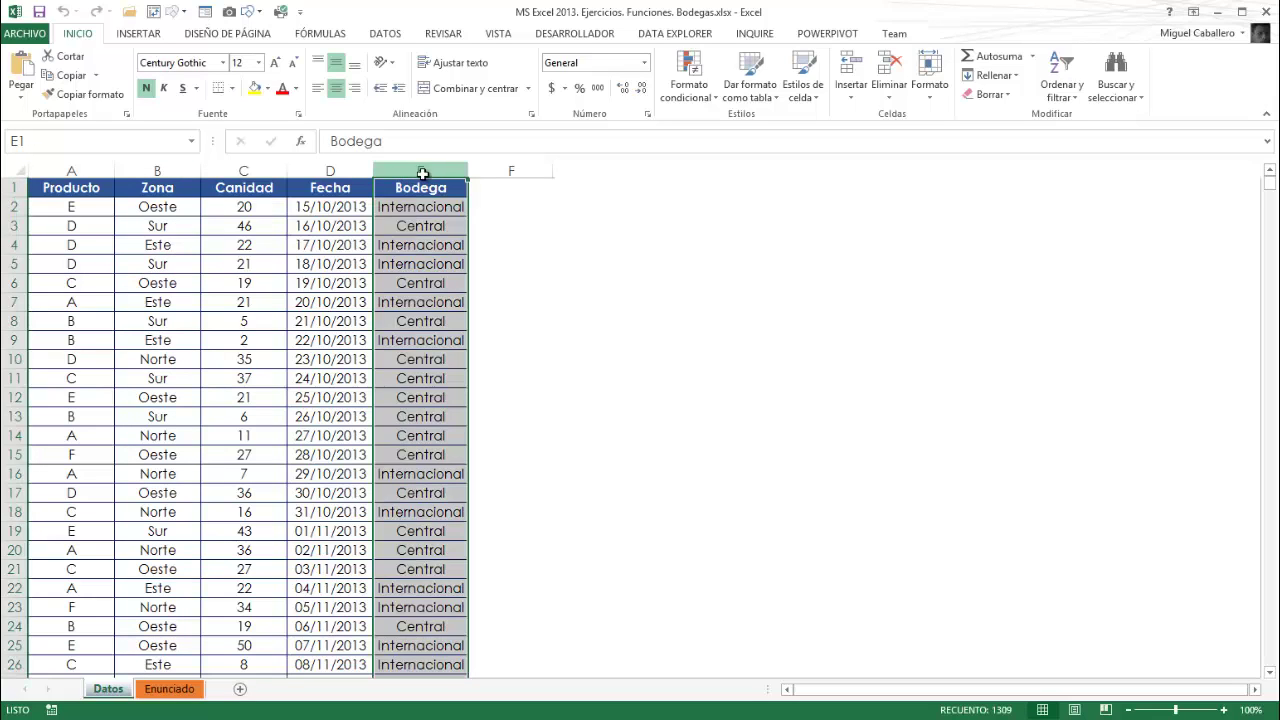
click(418, 285)
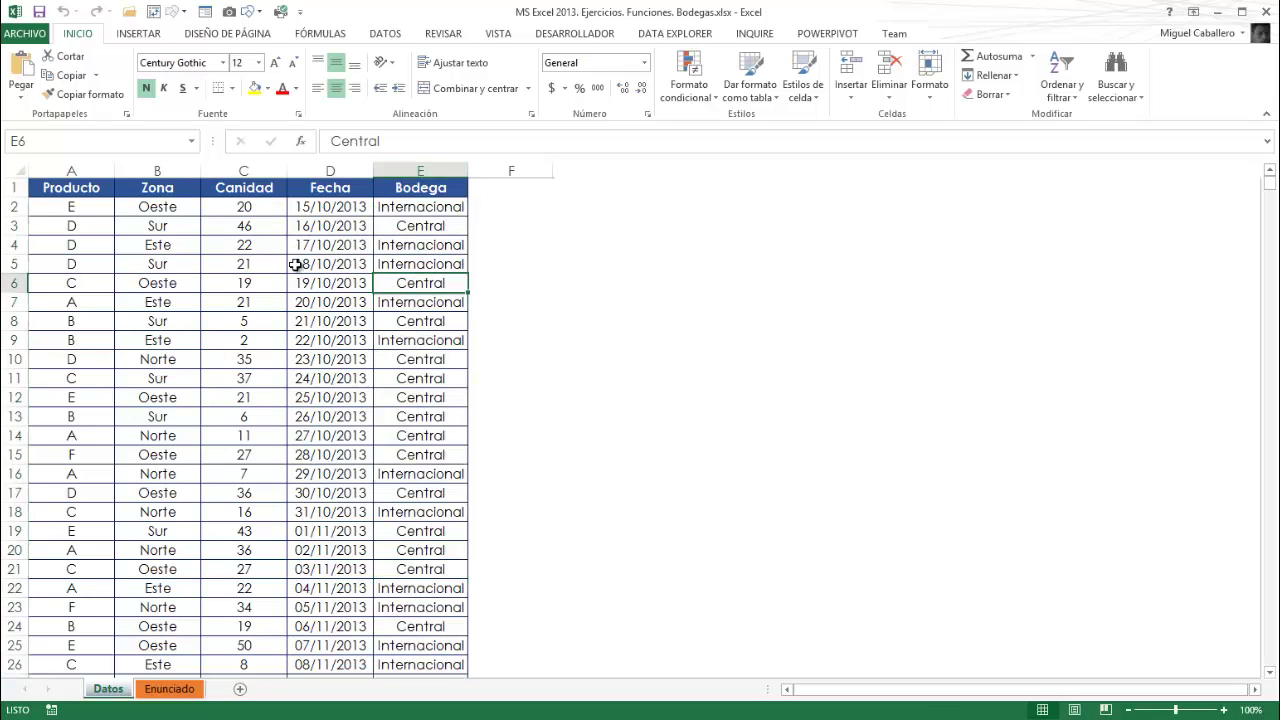
Check sample Producto, Zona, Bodega and Canidad values, then select Enunciado cell B11.
click(72, 203)
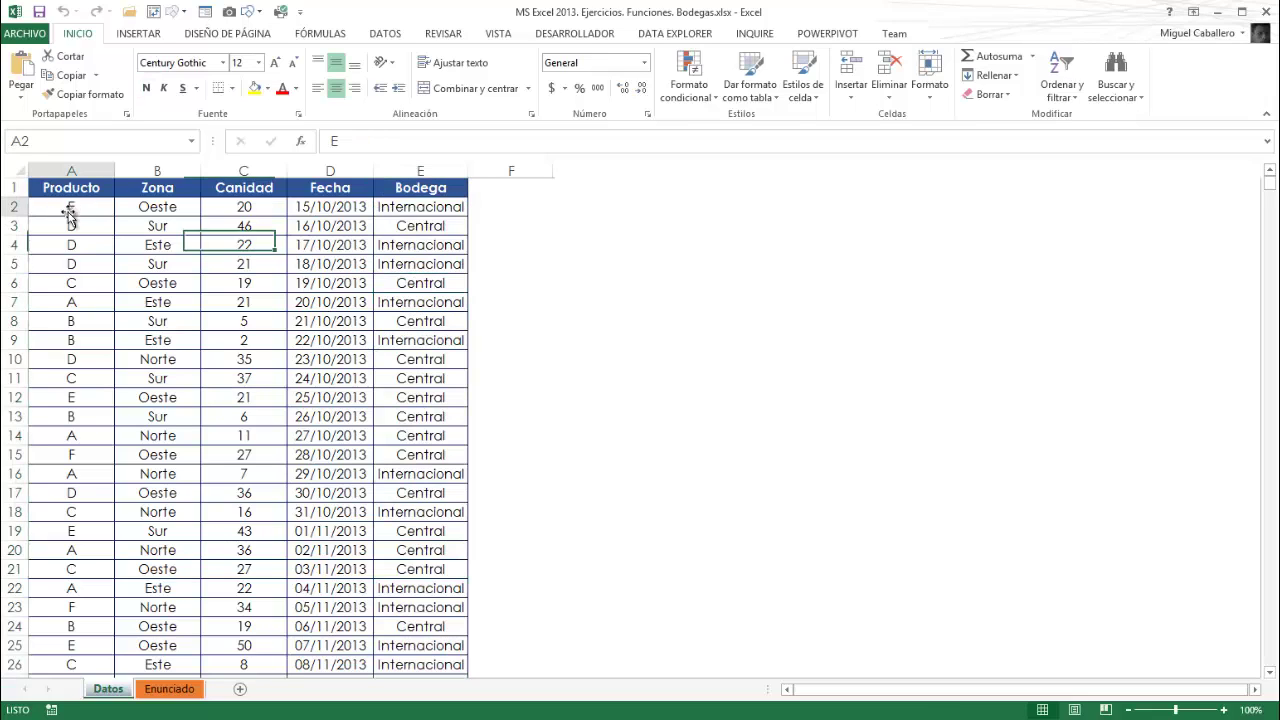
click(165, 208)
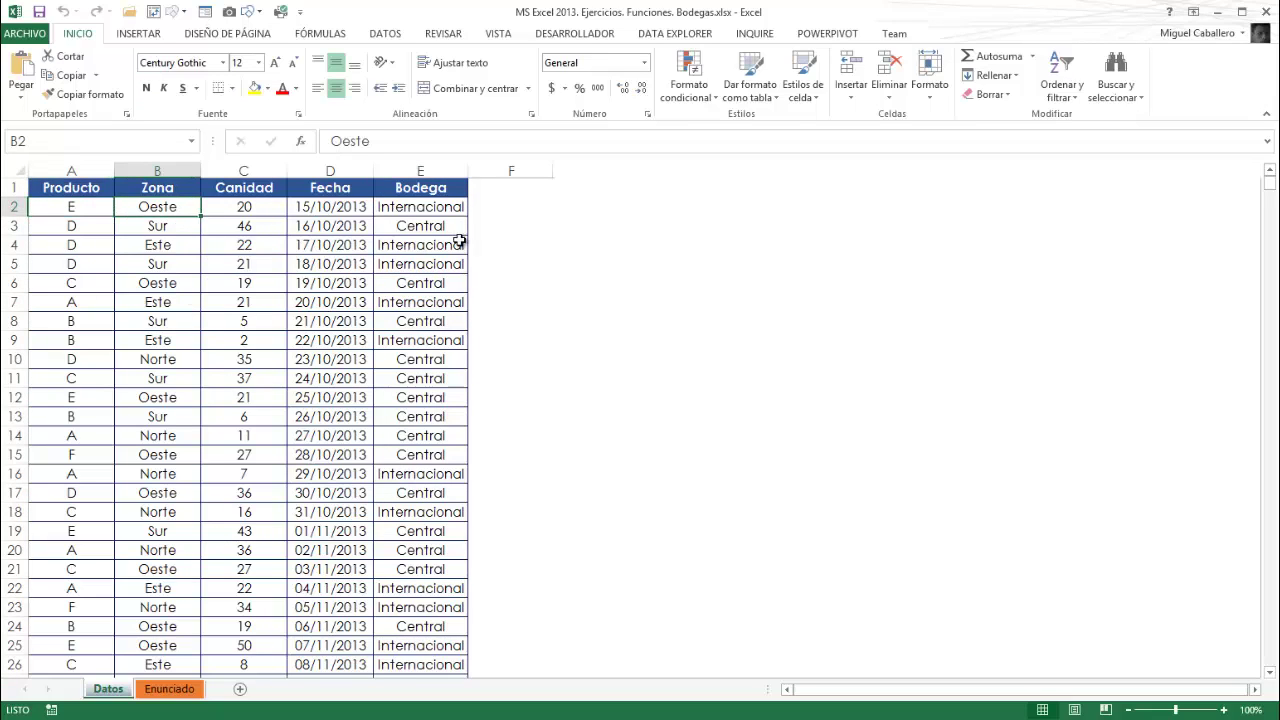
click(438, 206)
click(420, 344)
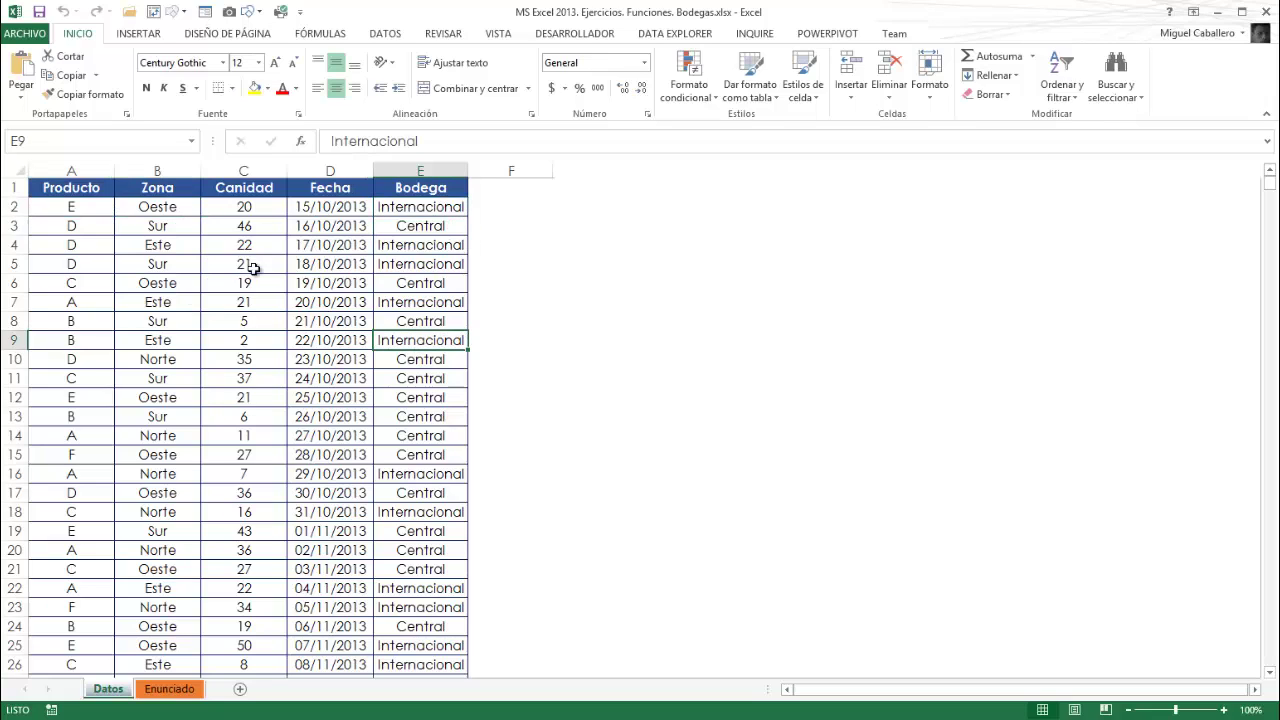
click(255, 206)
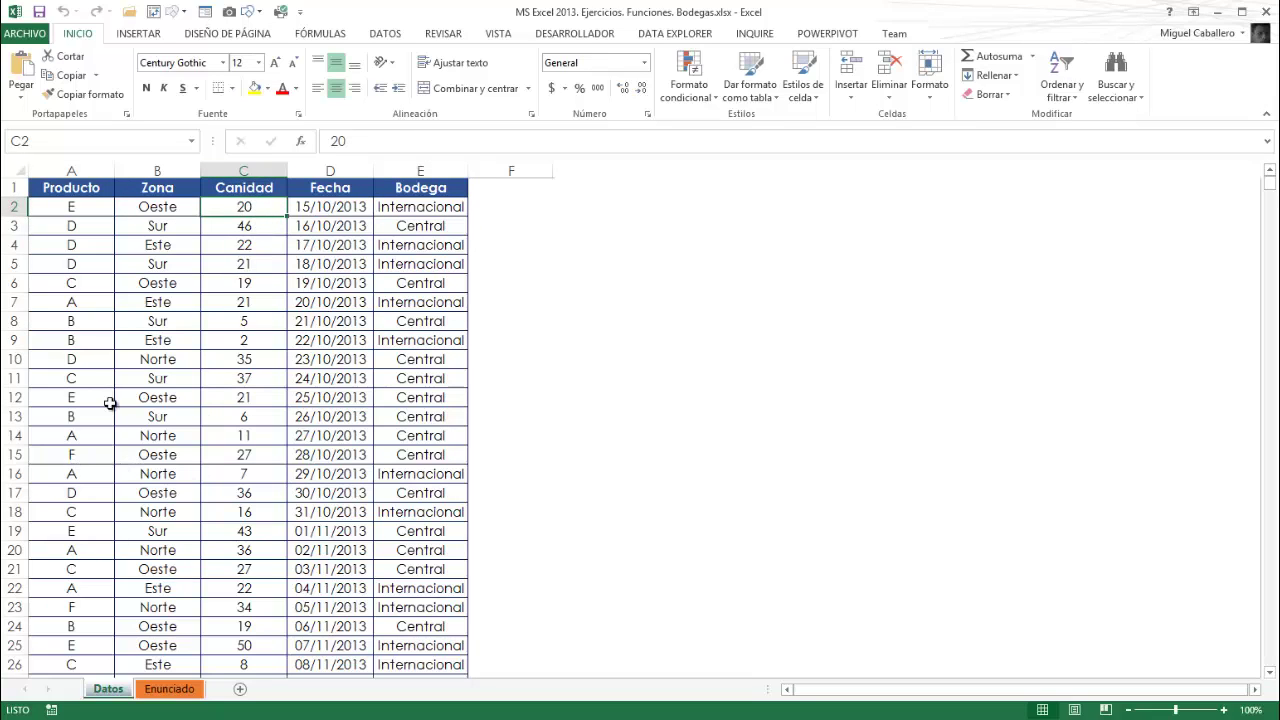
click(250, 247)
click(145, 246)
click(165, 692)
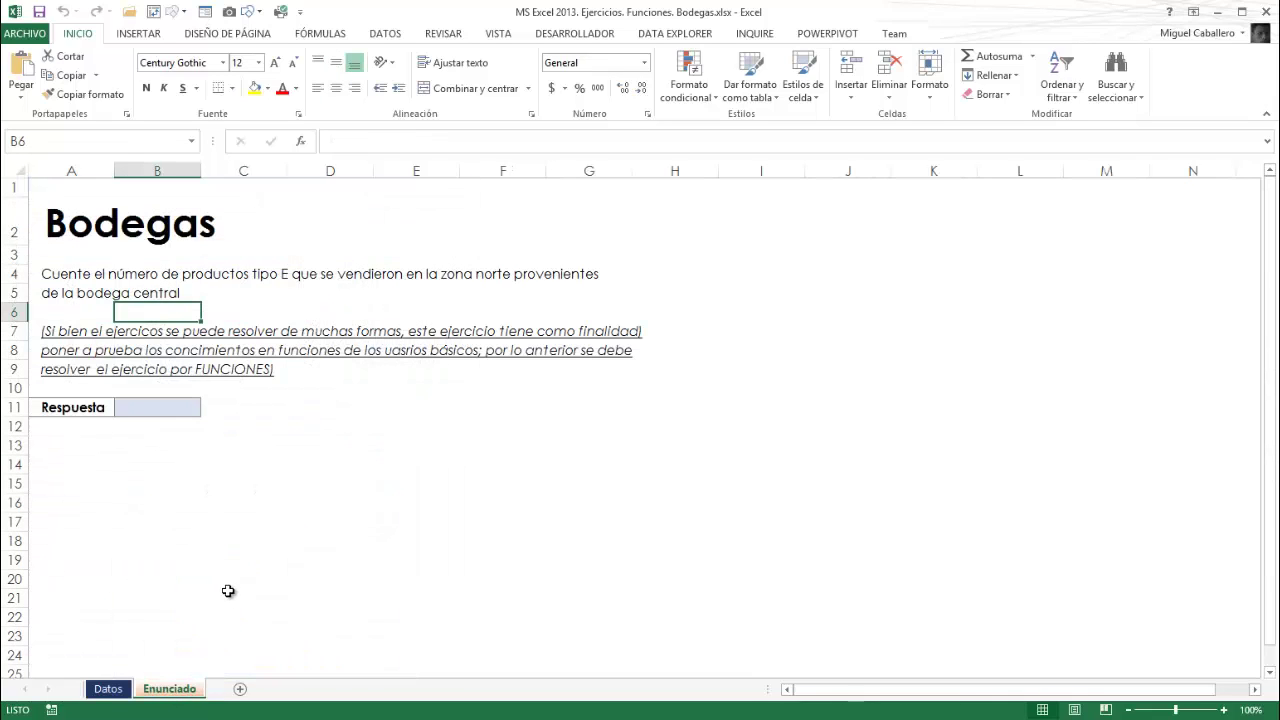
click(140, 407)
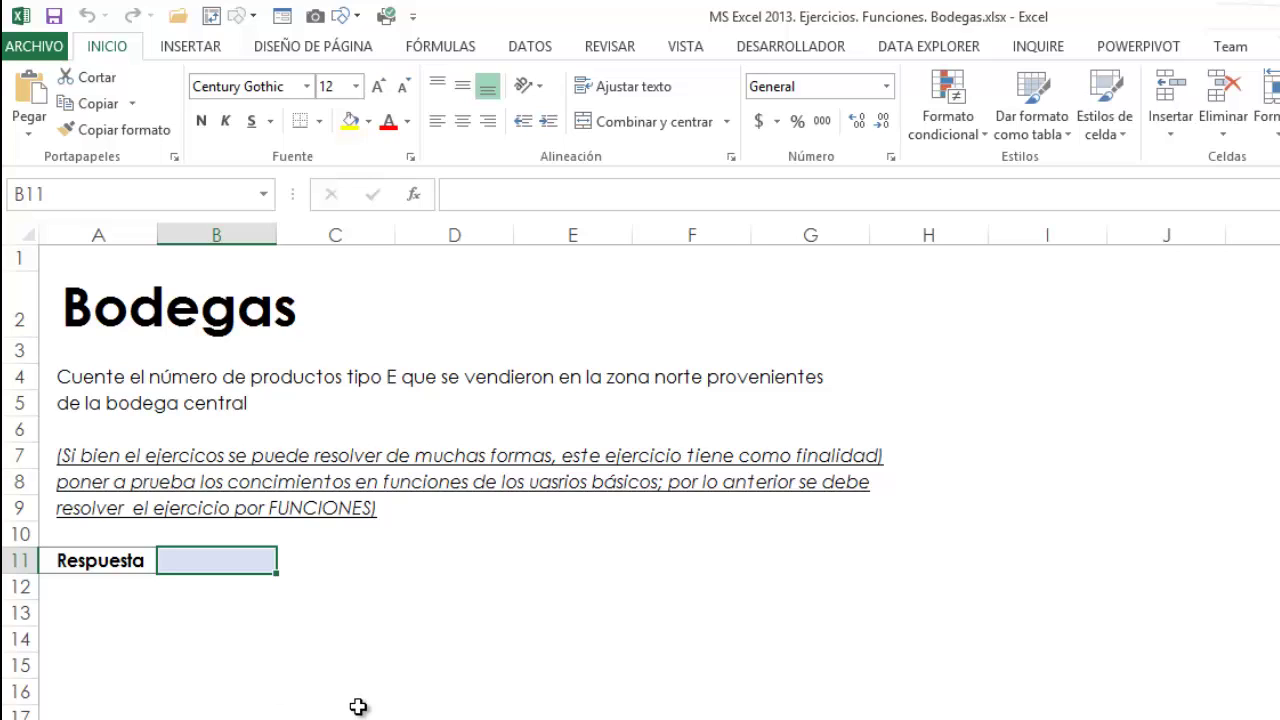
In Enunciado B11 enter =SUMAR.SI.CONJUNTO( from the =sumar suggestions, then go to Datos for ranges.
click(230, 637)
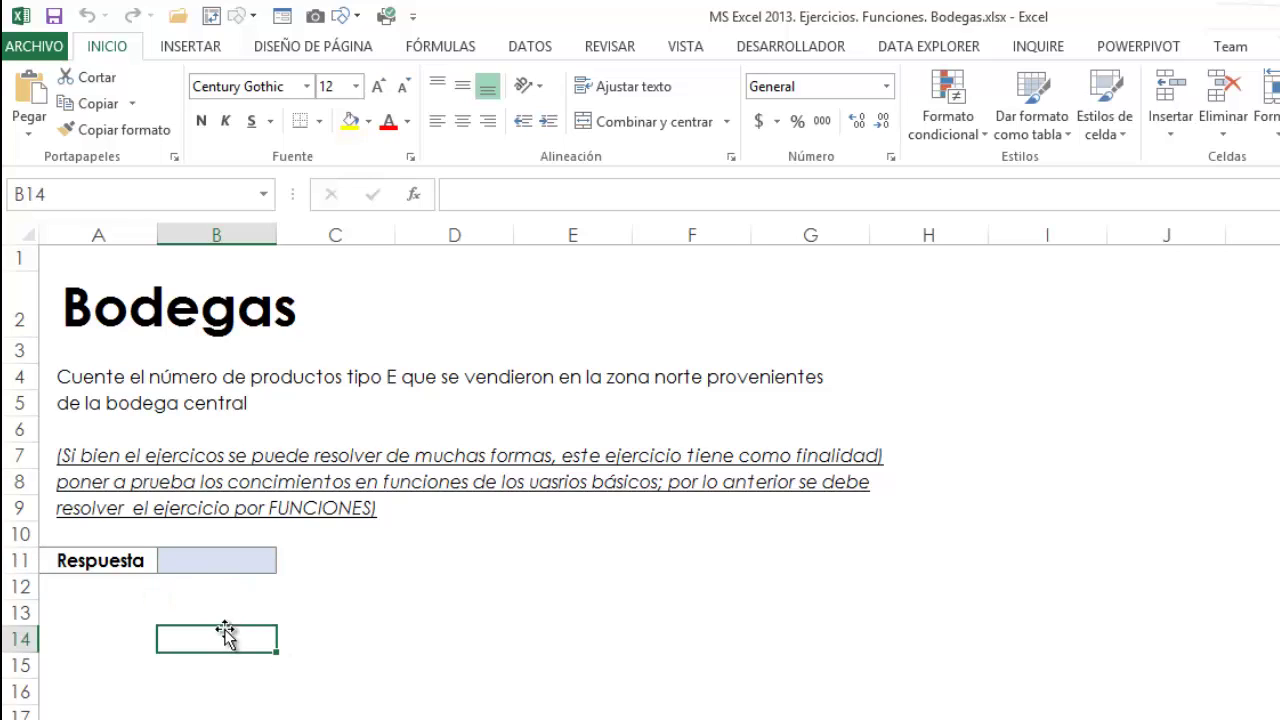
click(241, 561)
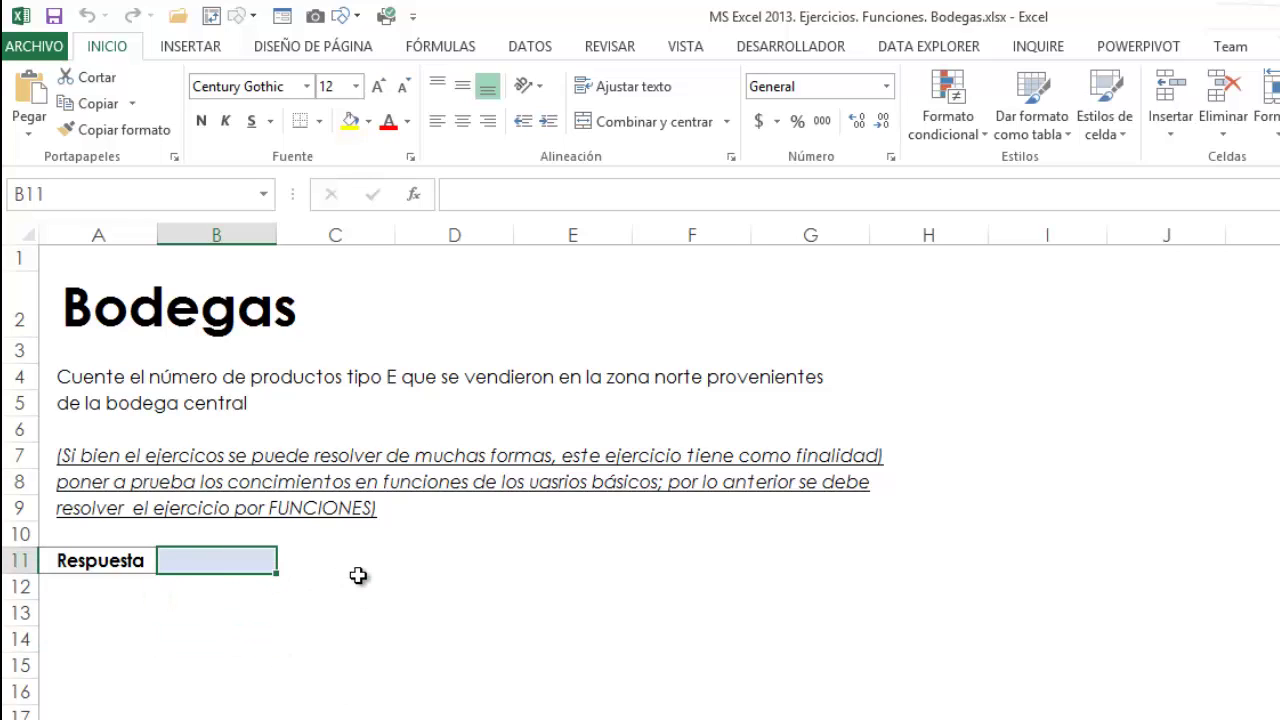
click(216, 708)
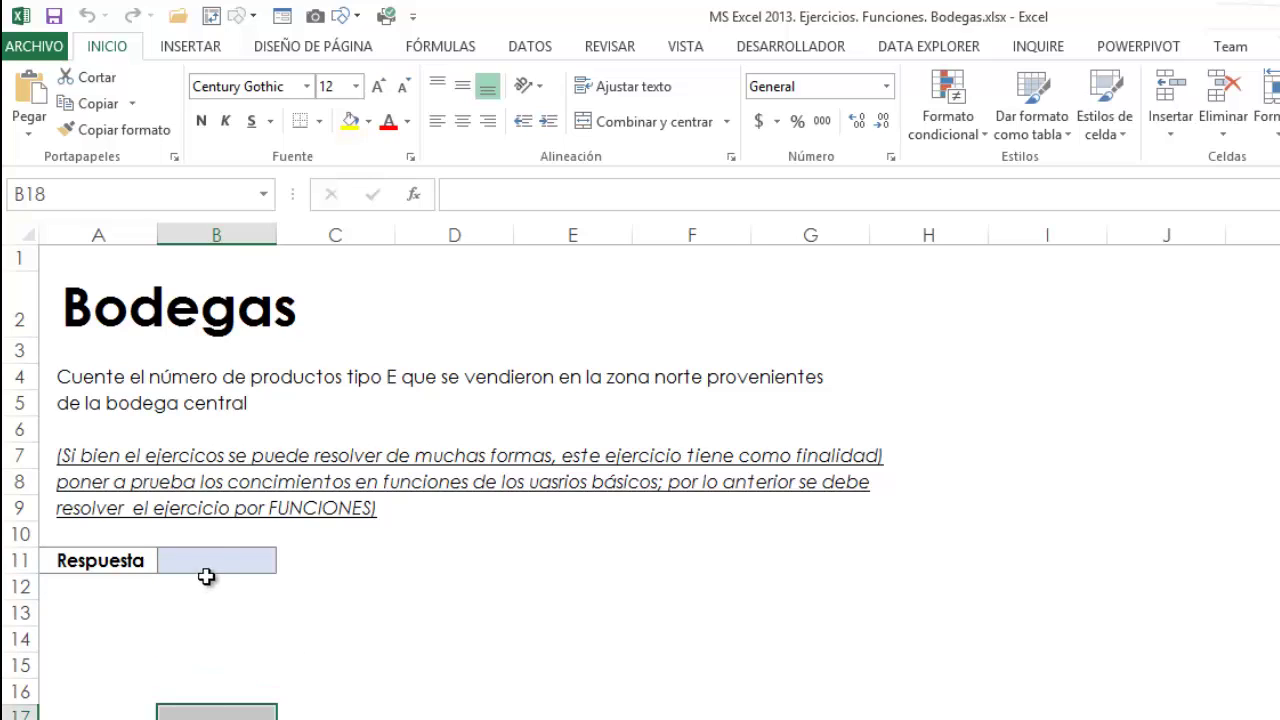
click(206, 576)
click(211, 560)
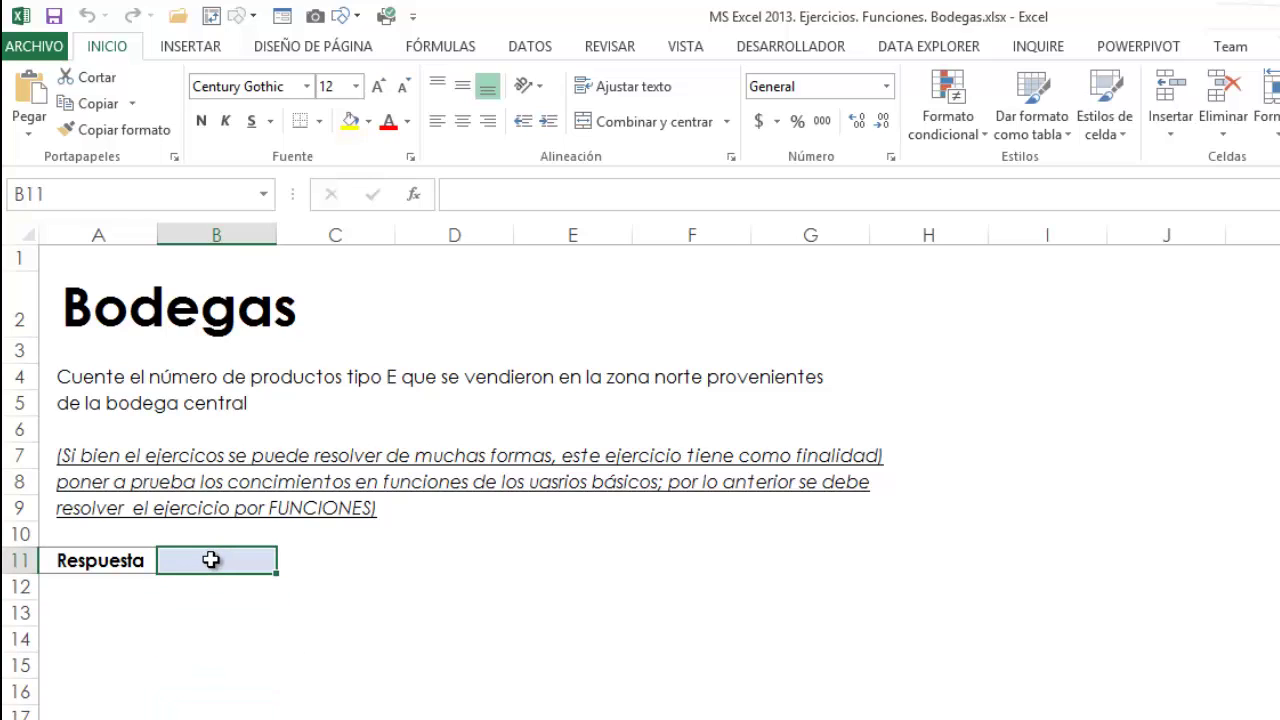
text(=)
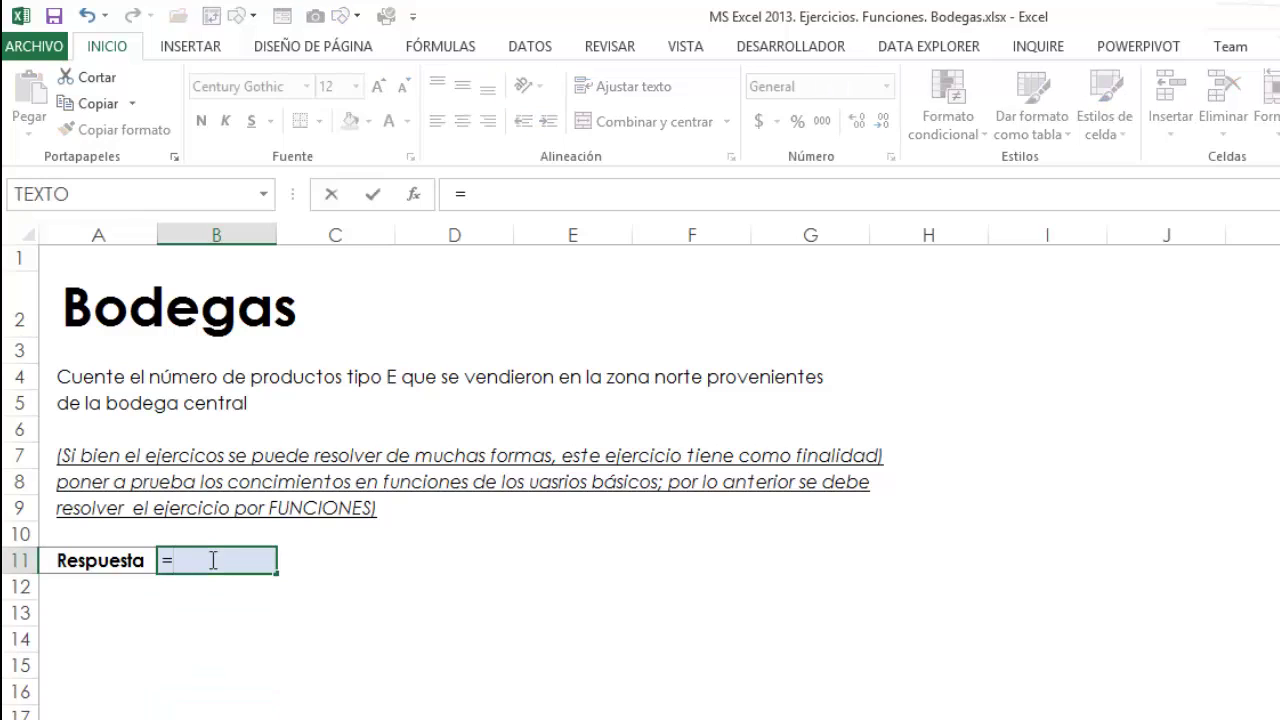
text(sumar)
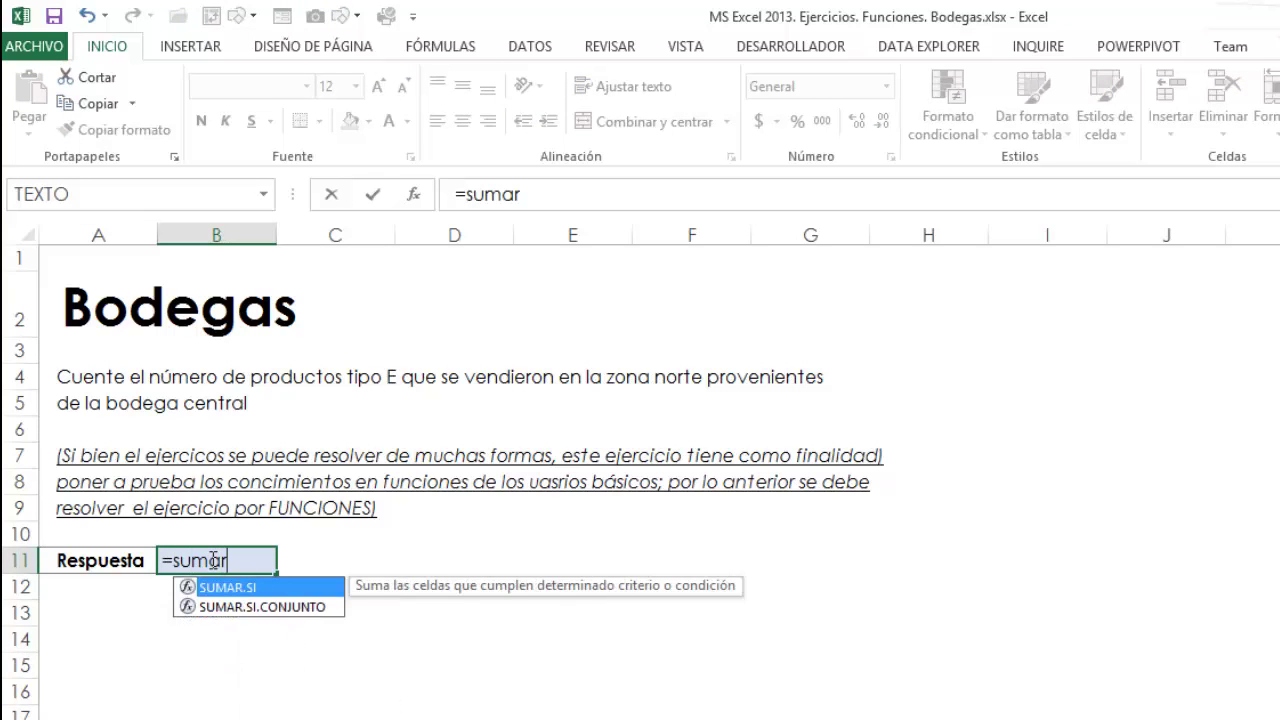
key(Down)
key(Tab)
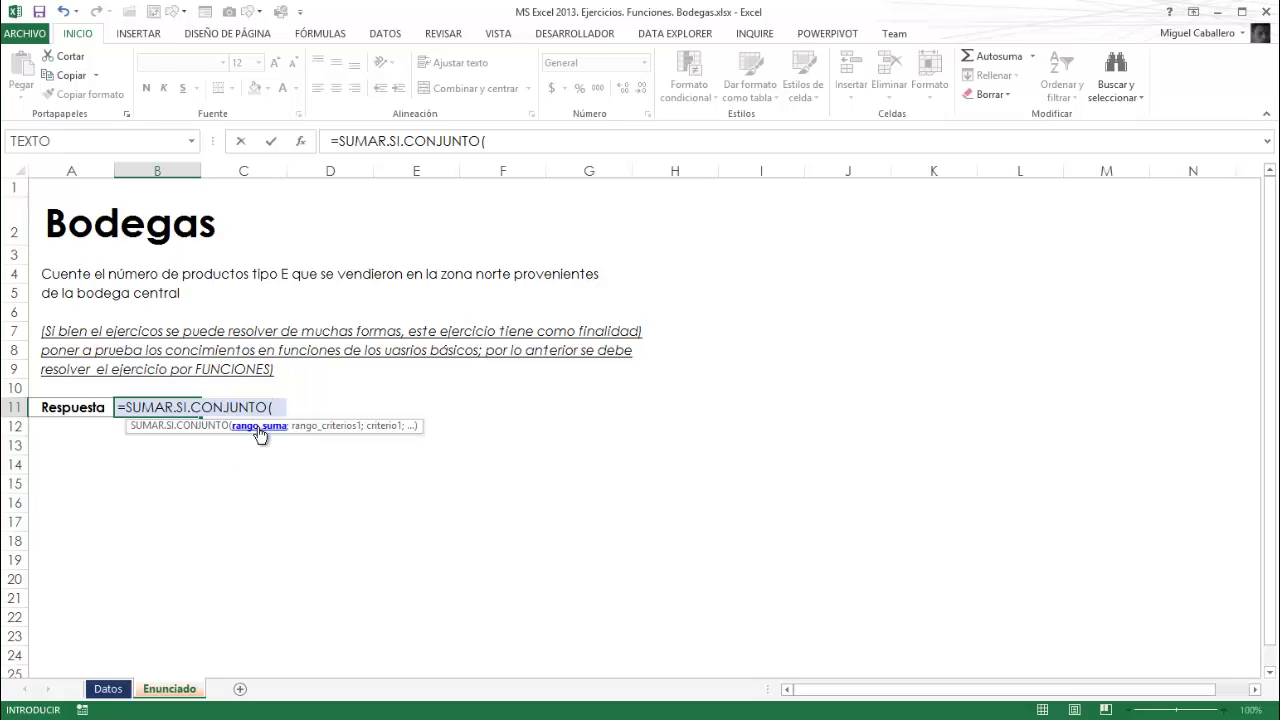
click(110, 690)
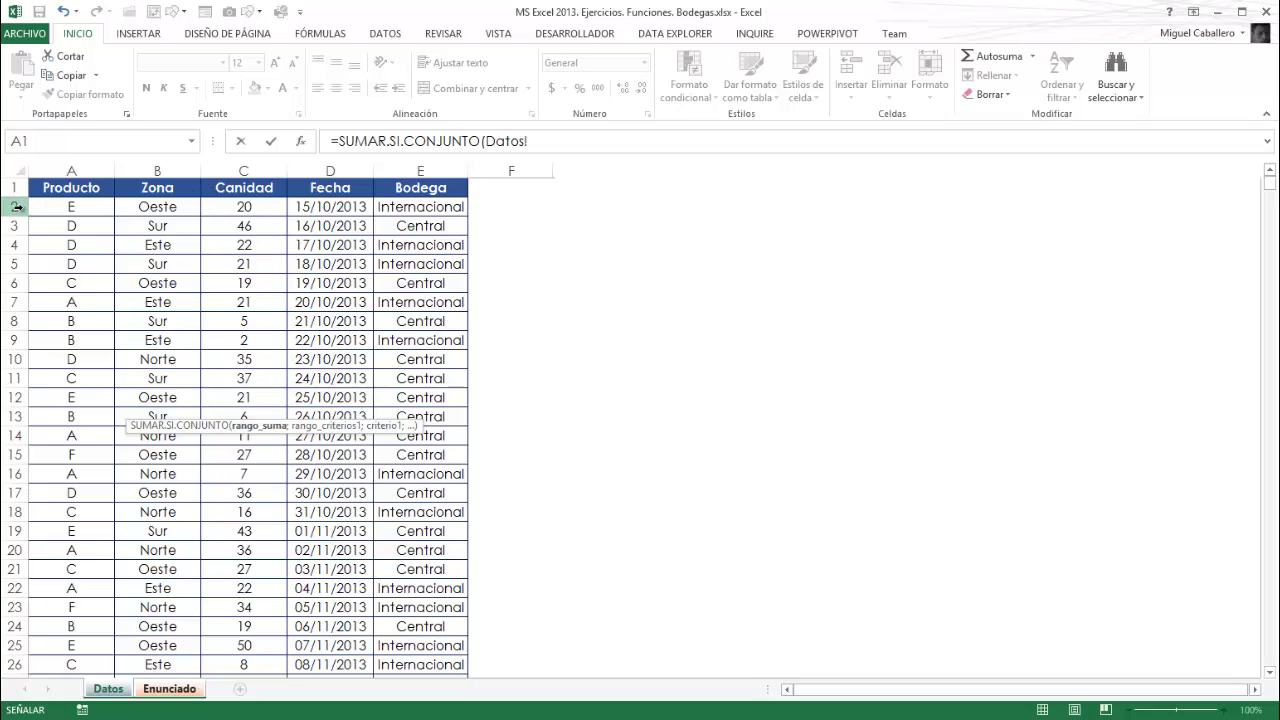
Set Datos!C2:C1309 (Canidad) as the sum range, followed by a semicolon.
click(261, 204)
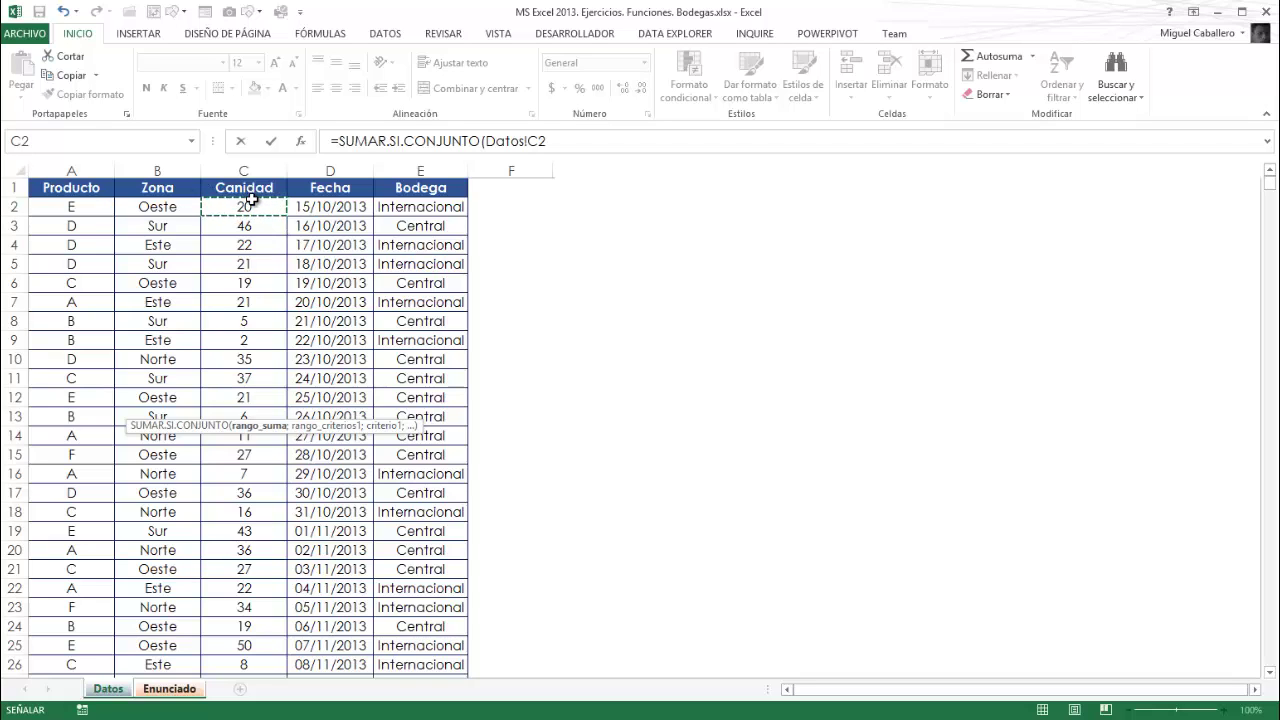
key(ctrl+shift+Down)
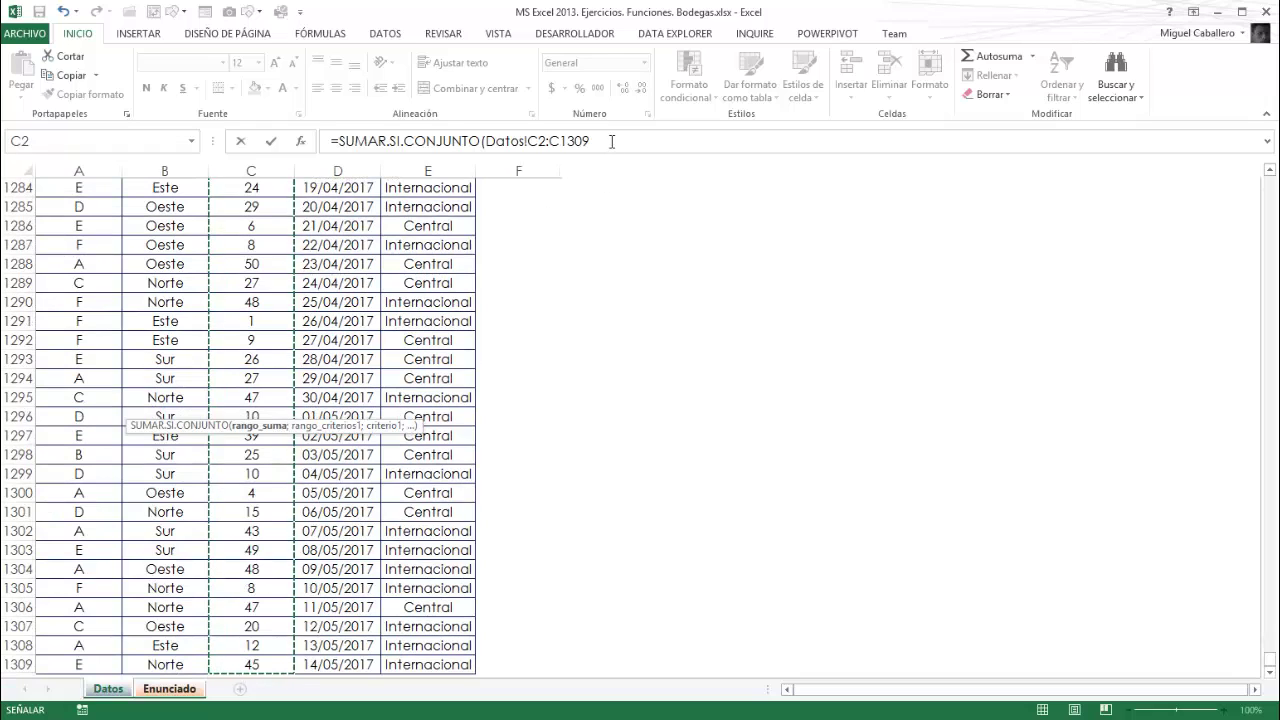
click(604, 142)
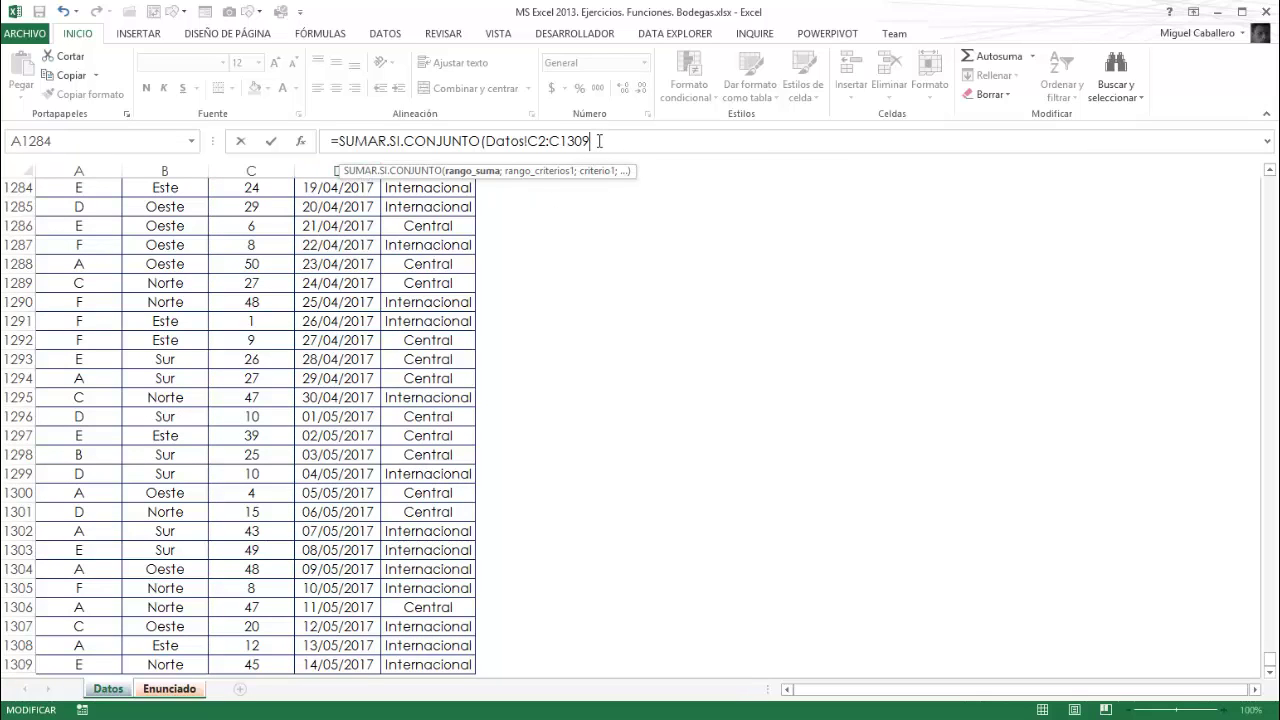
text(;)
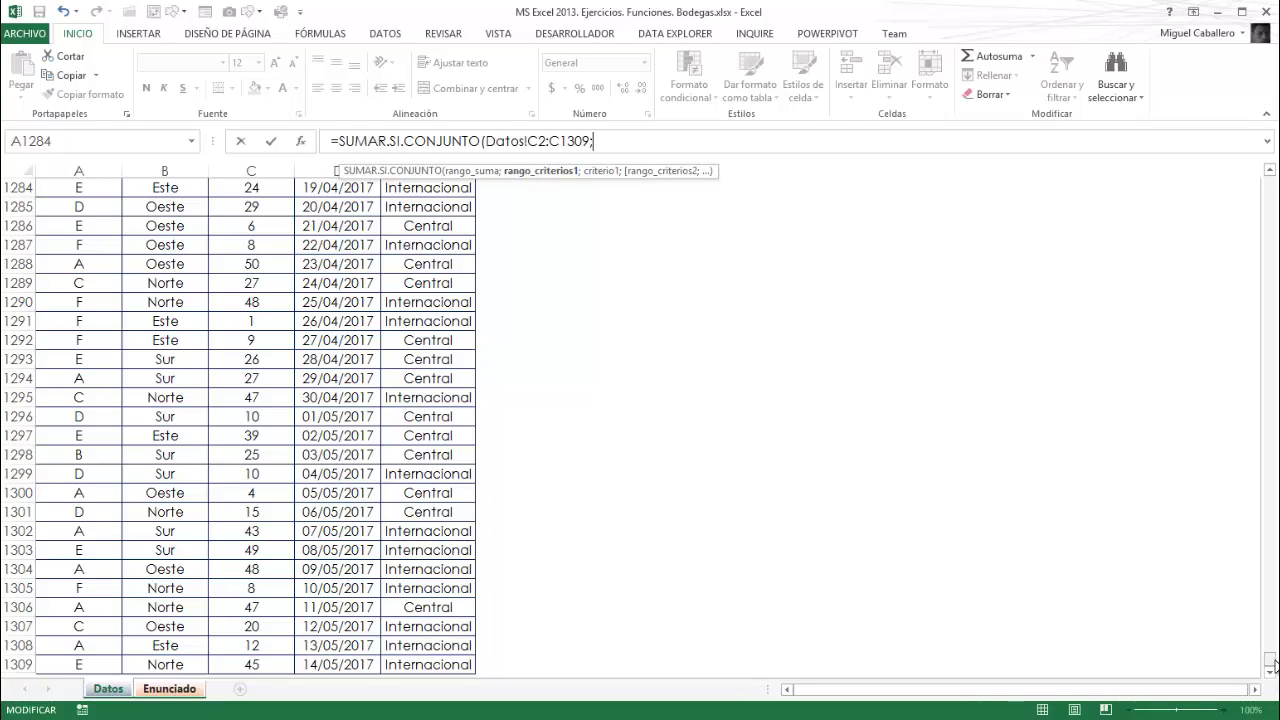
drag(1272, 662, 1227, 153)
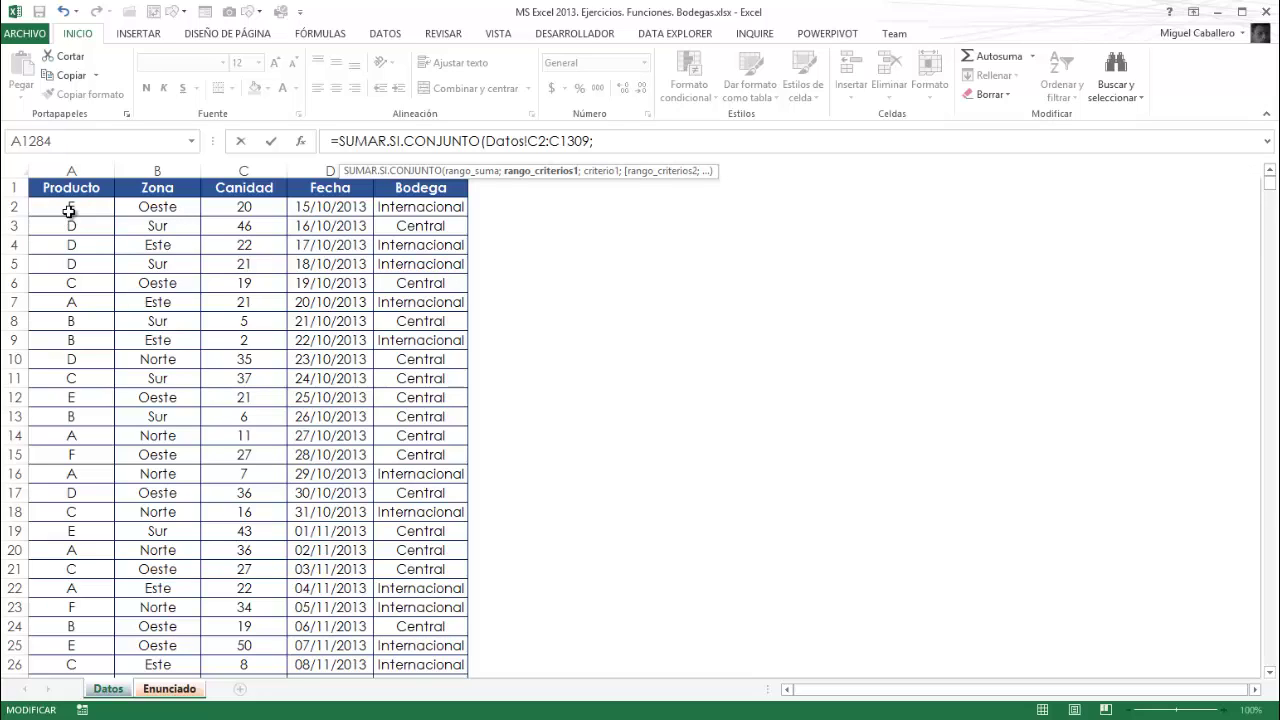
Add Datos!A2:A1309 as the first criteria range with criterion "=E".
click(71, 209)
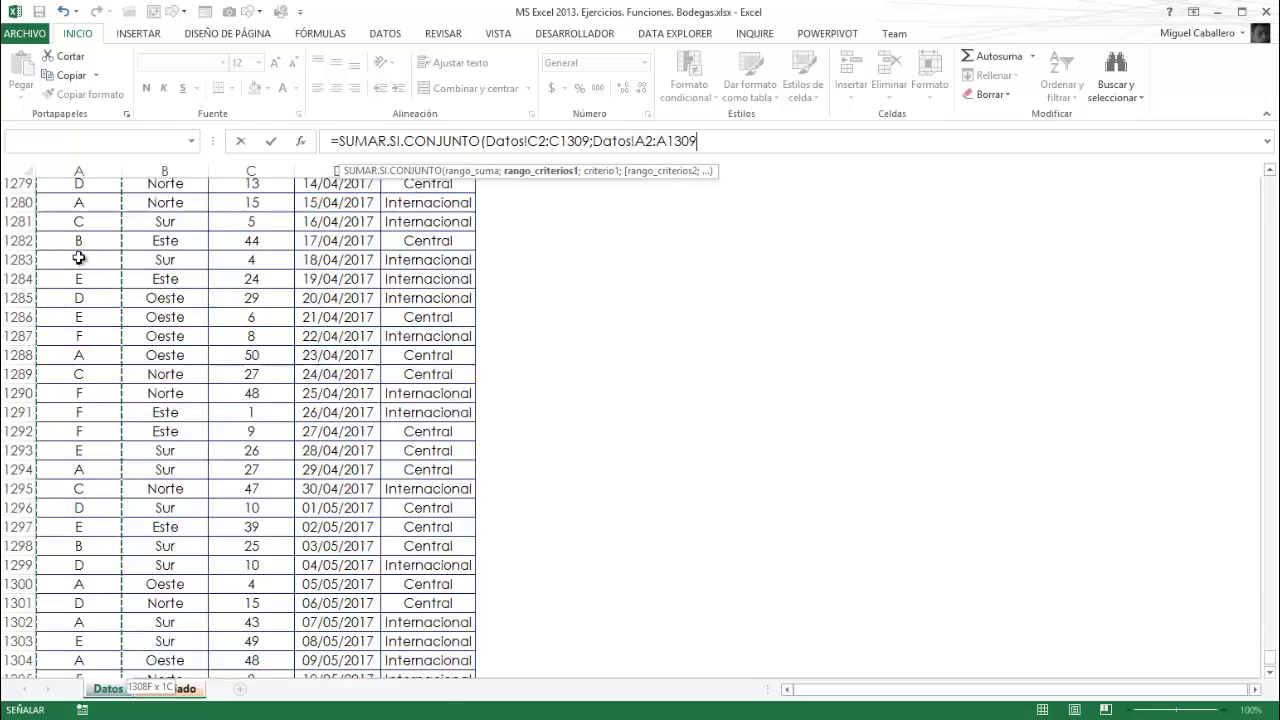
key(ctrl+shift+Down)
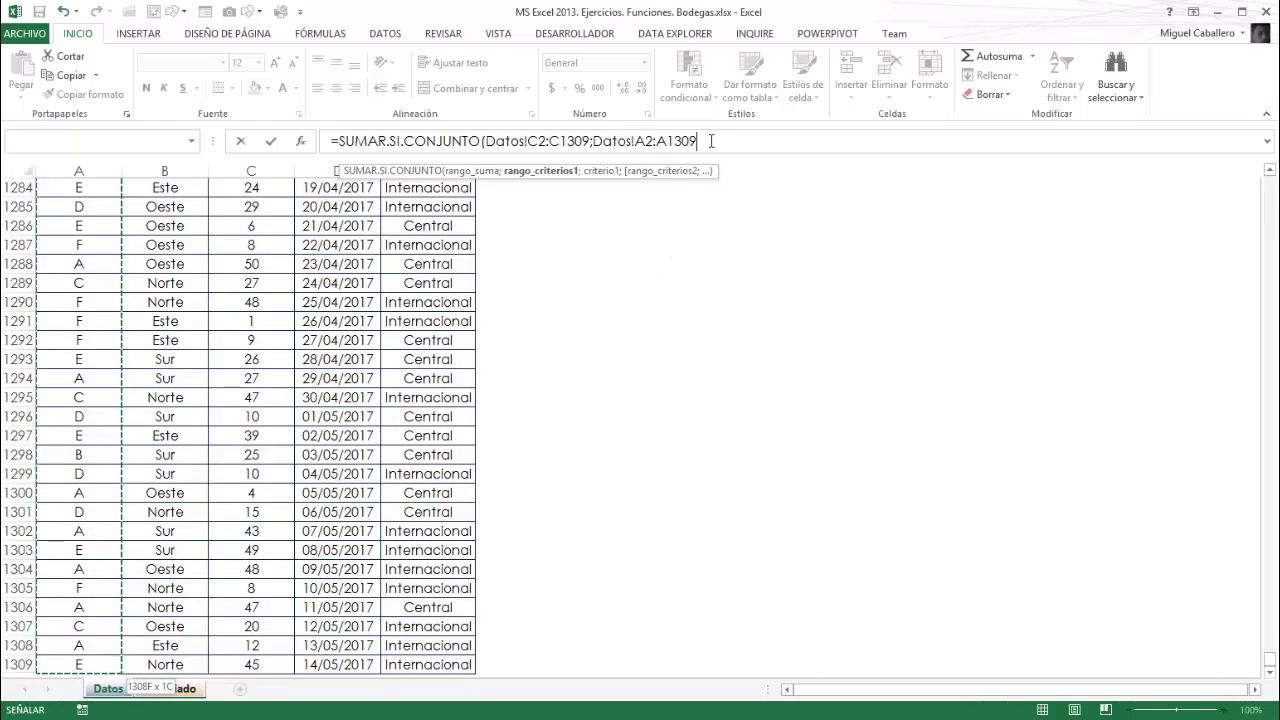
text(;"=E)
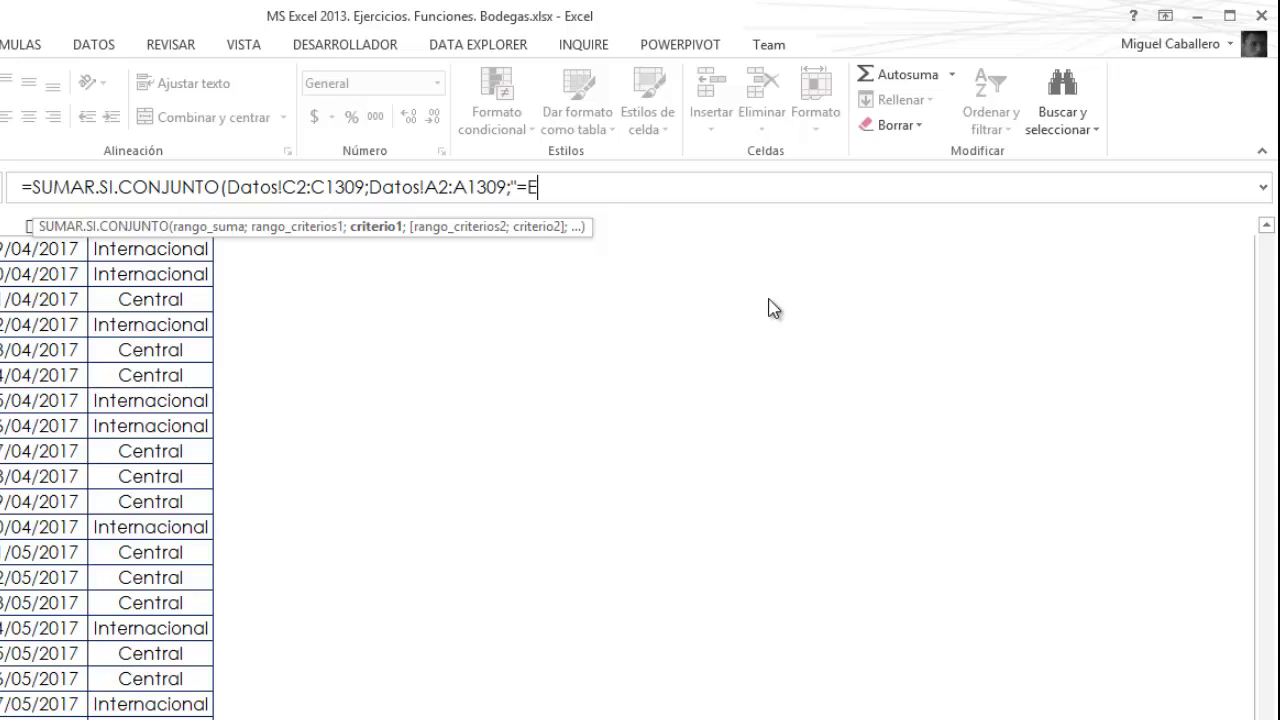
text(;)
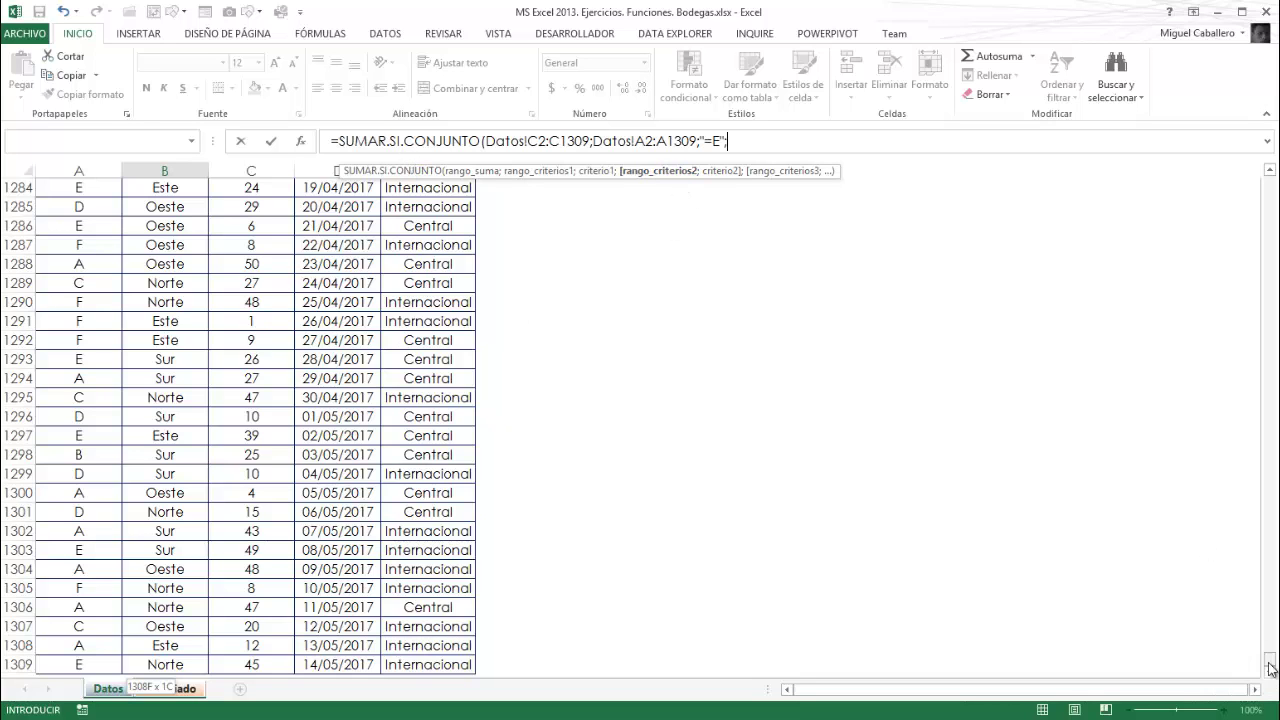
Add Datos!B2:B1309 as the second criteria range with criterion "=Norte".
mouse_move(1271, 669)
mouse_down()
mouse_move(1240, 220)
mouse_move(1252, 177)
mouse_up()
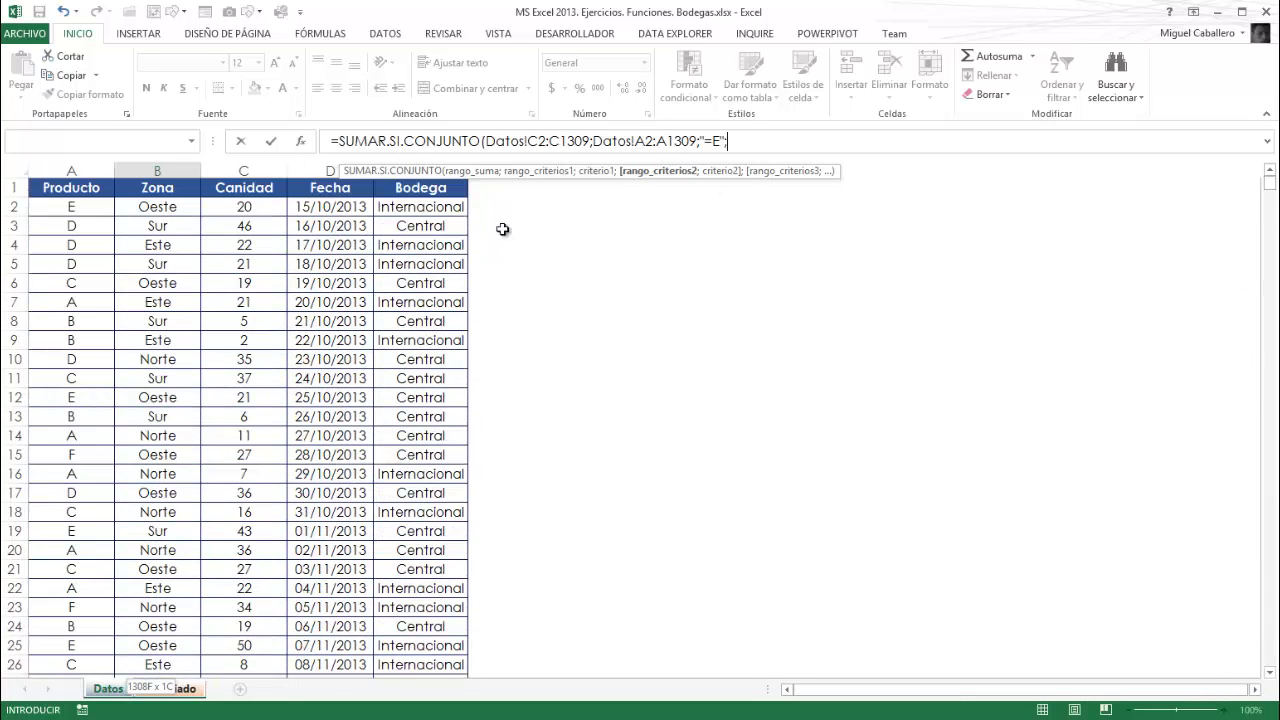
text(;)
click(168, 207)
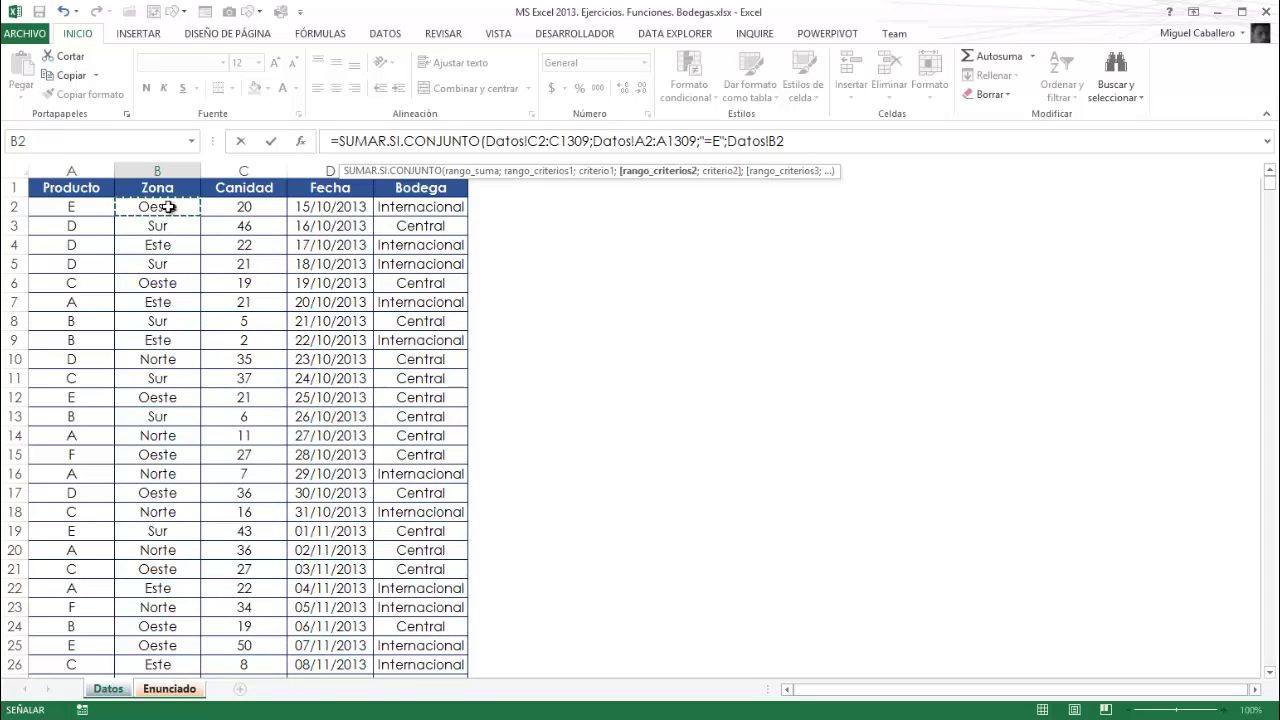
key(ctrl+shift+Down)
text(;)
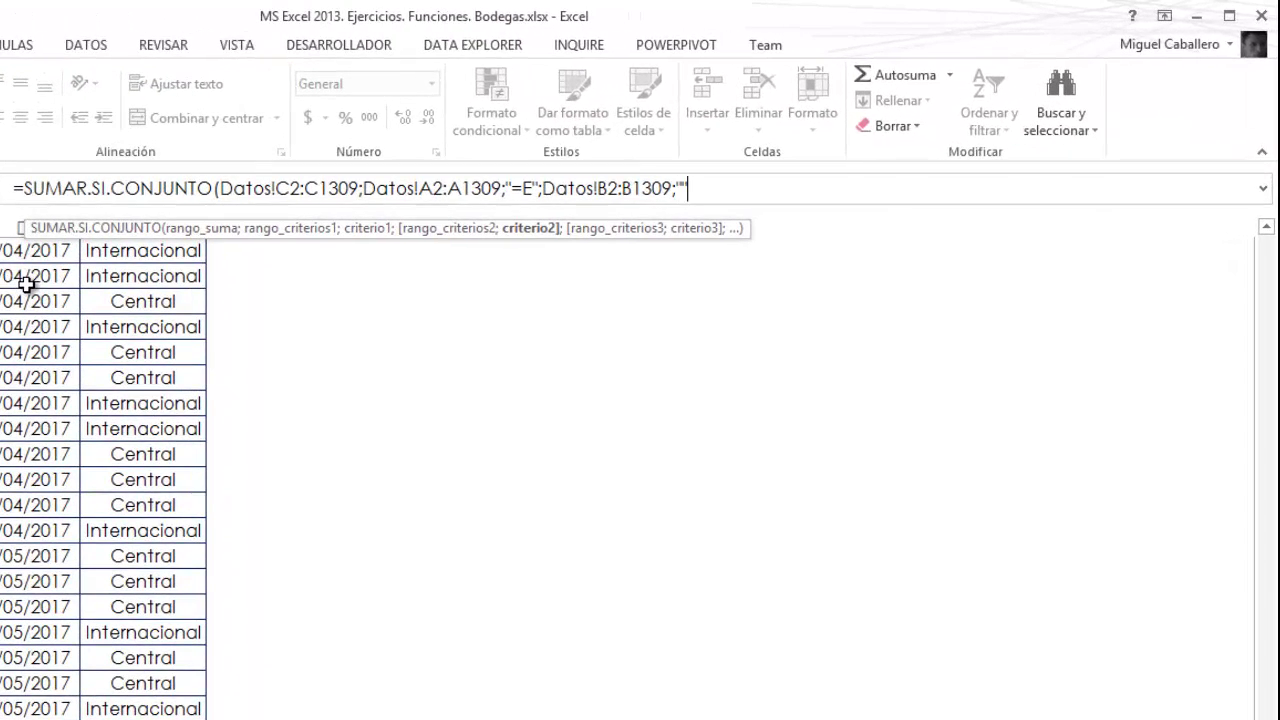
key(Left)
text(e")
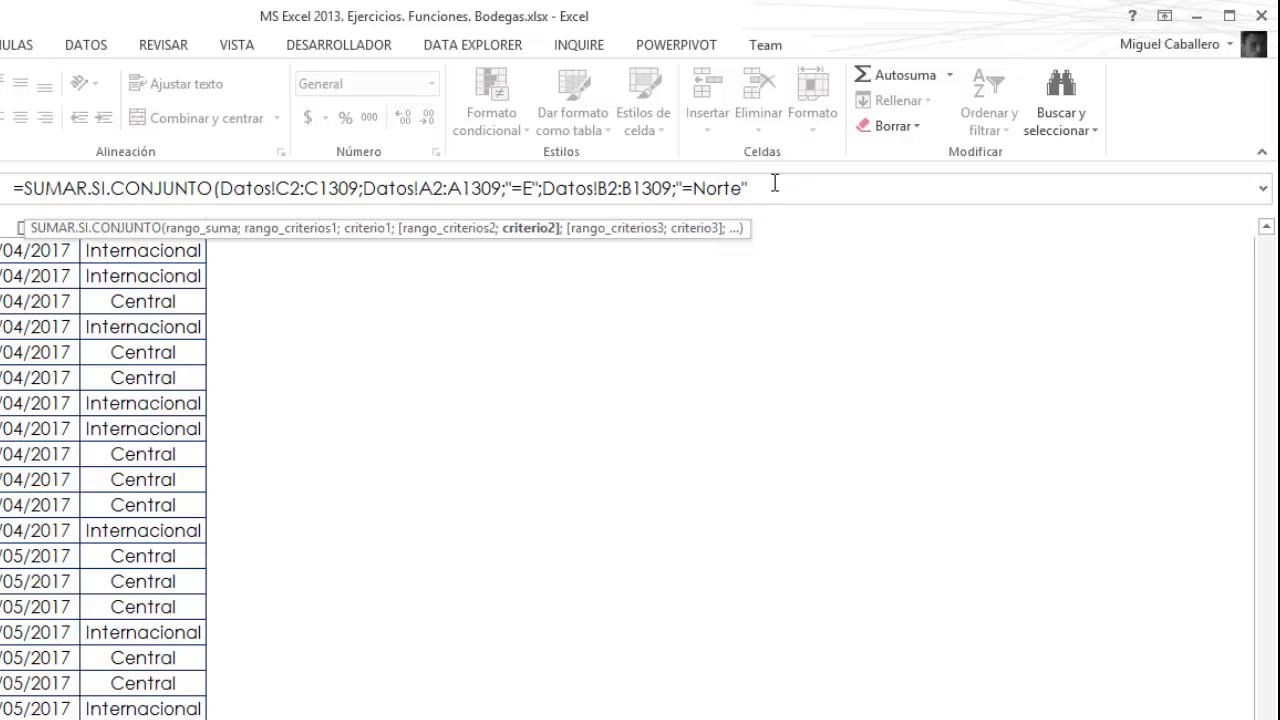
text(;)
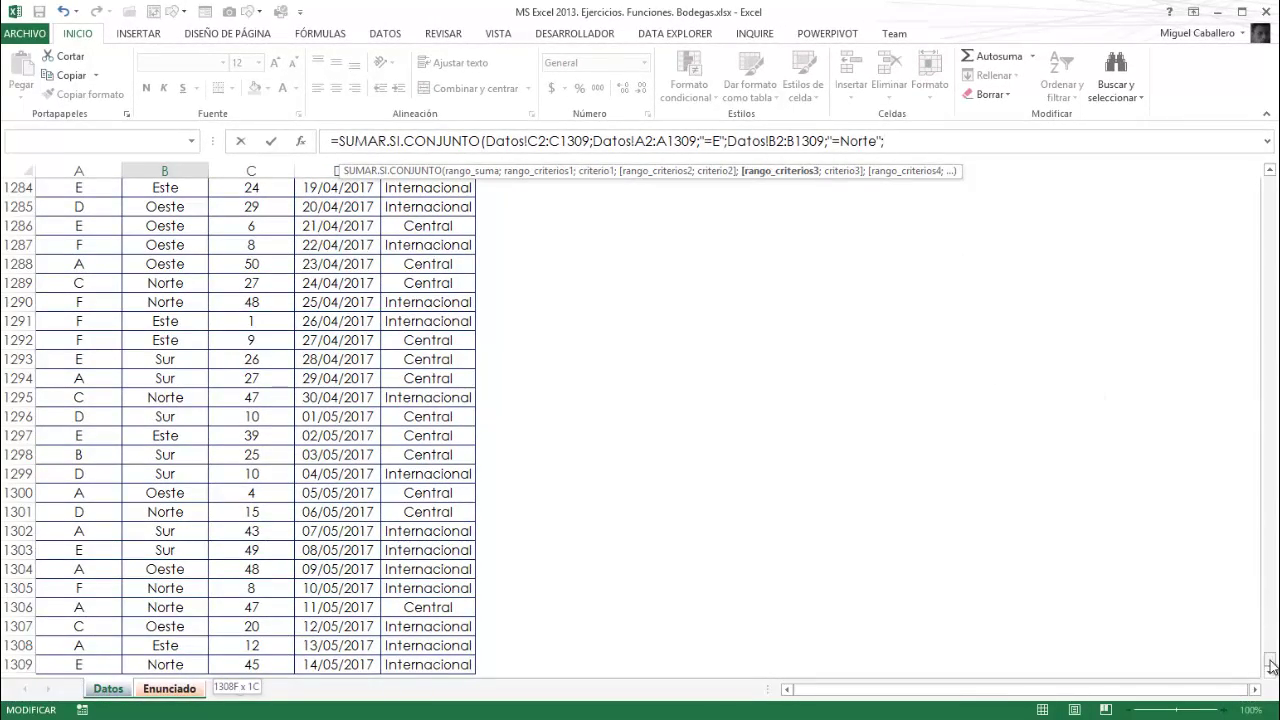
drag(1271, 666, 1271, 180)
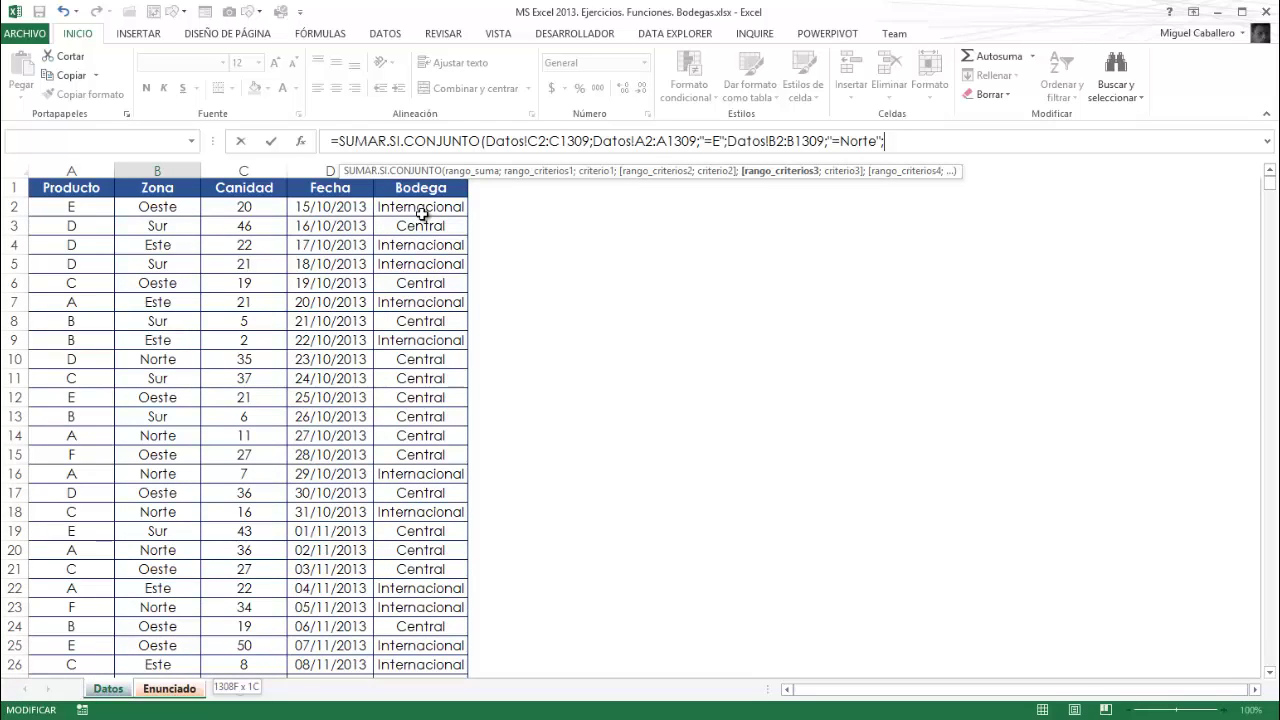
Add Datos!E2:E1309 with "=Central", close the formula and commit it to get 602.
click(421, 204)
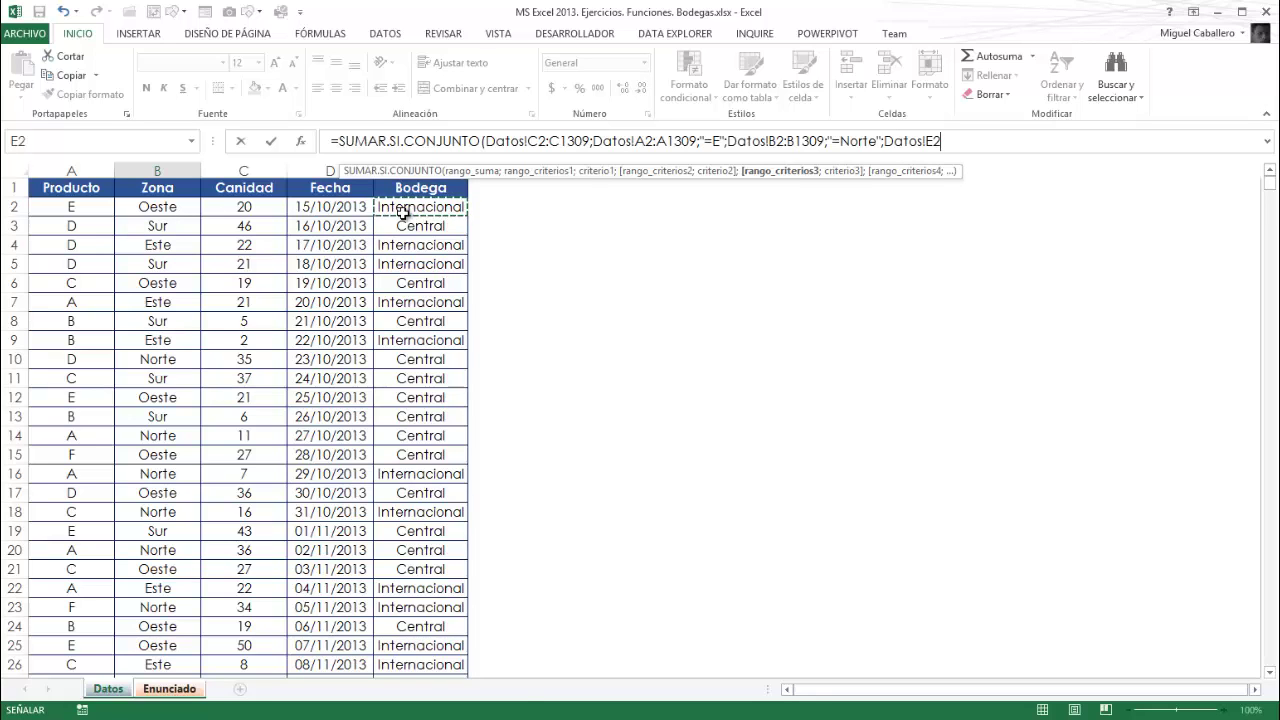
key(ctrl+shift+Down)
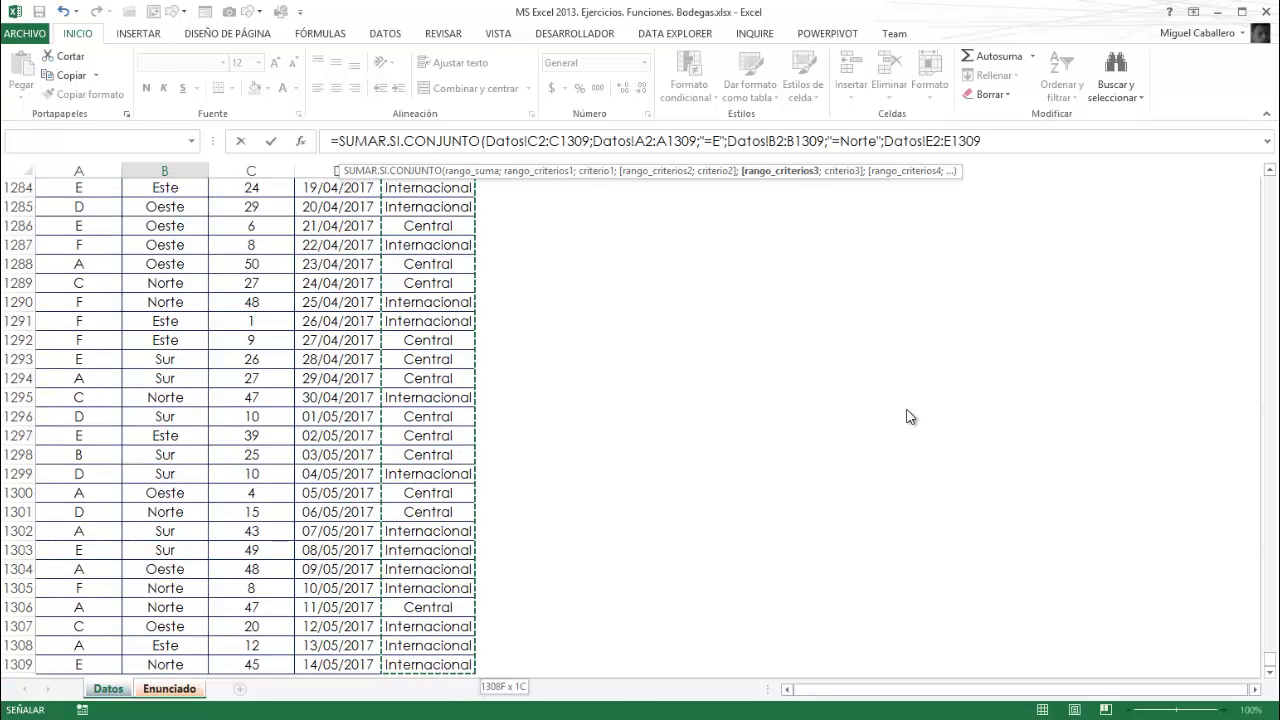
text(;")
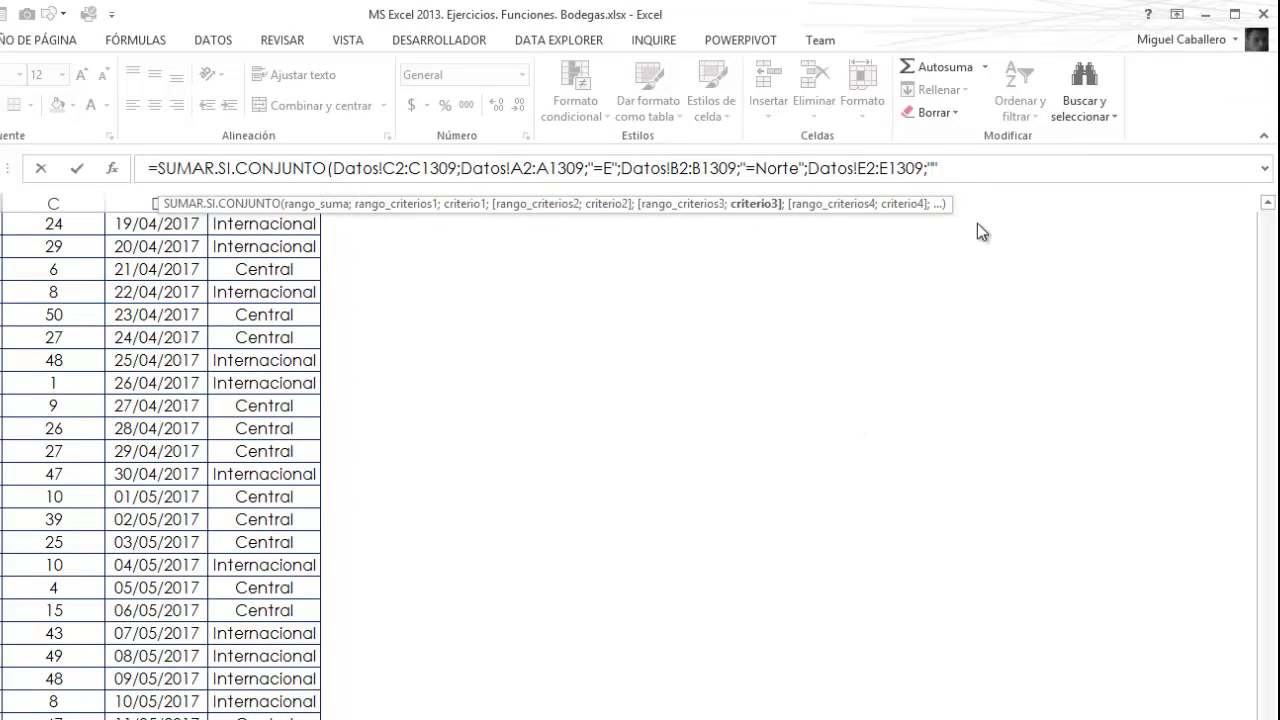
text(=Central")
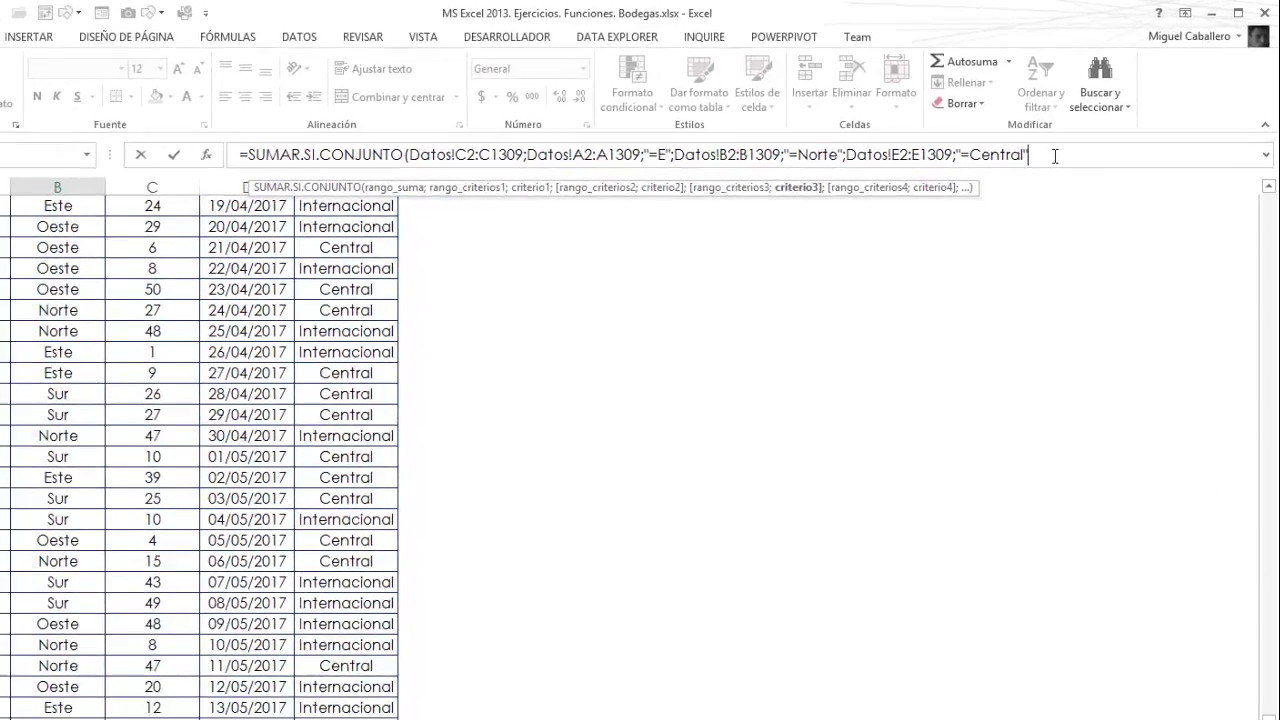
text())
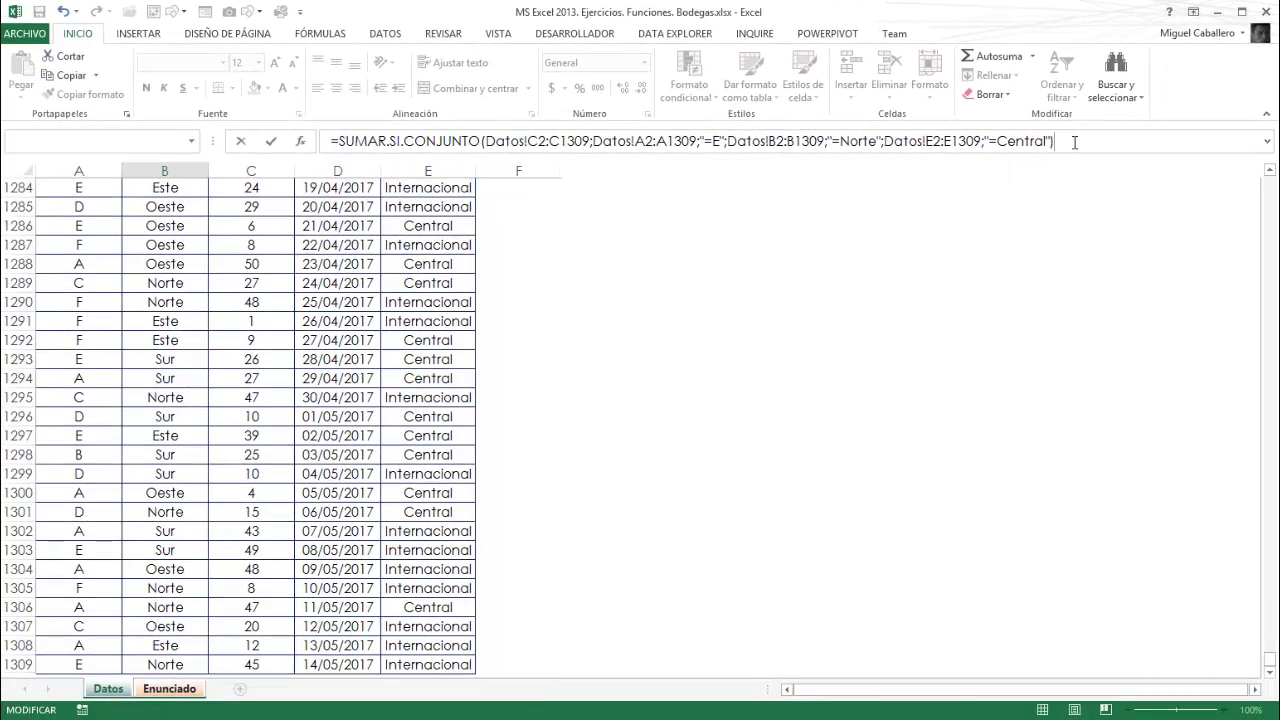
key(Return)
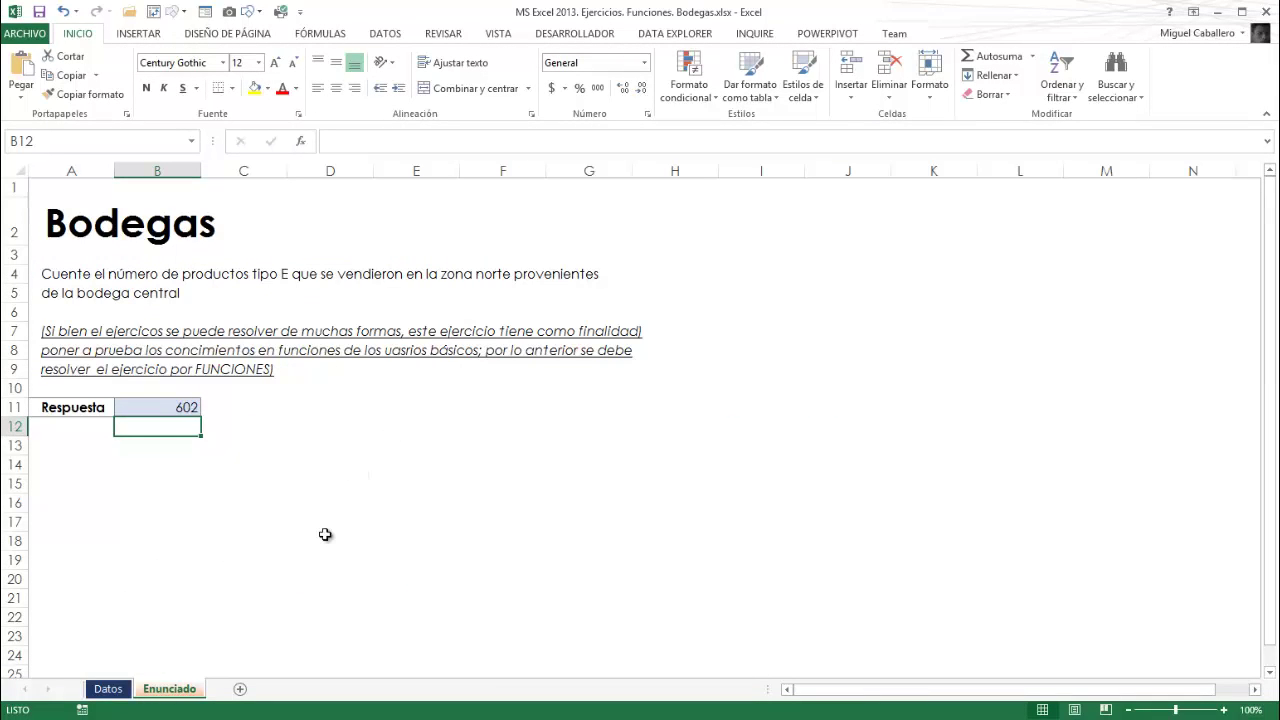
click(172, 408)
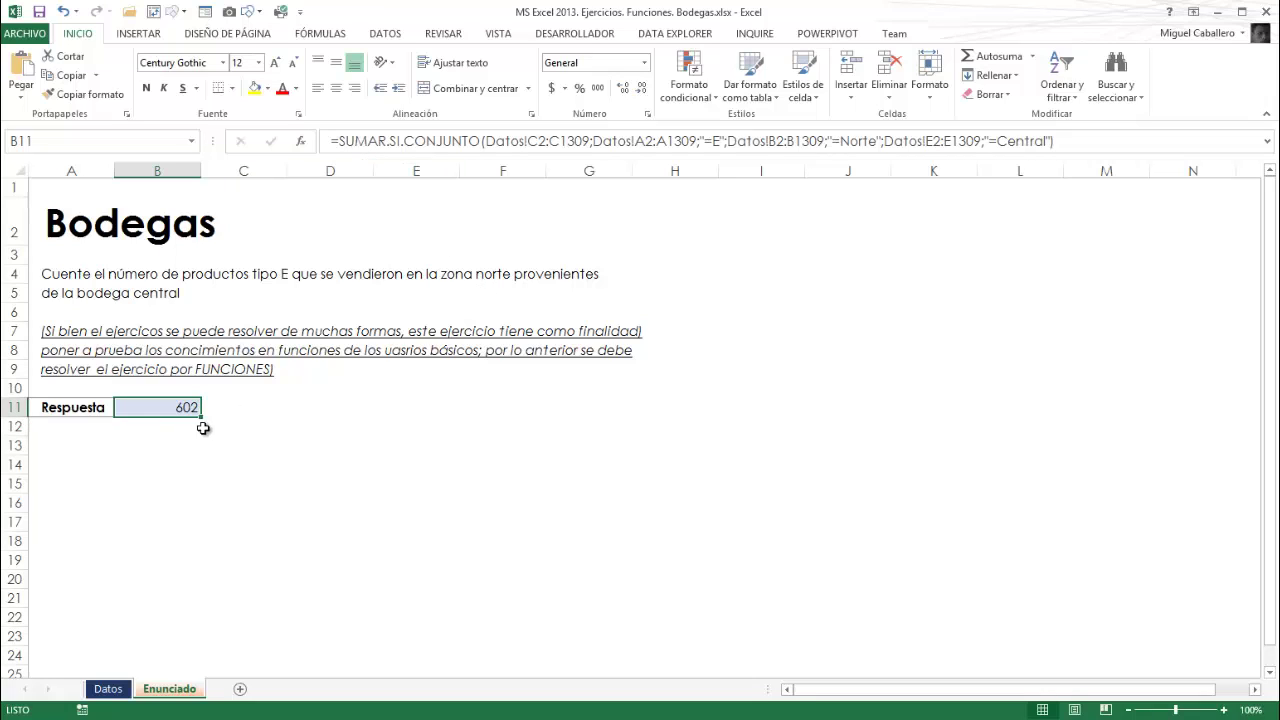
click(161, 438)
click(177, 408)
click(225, 460)
click(245, 394)
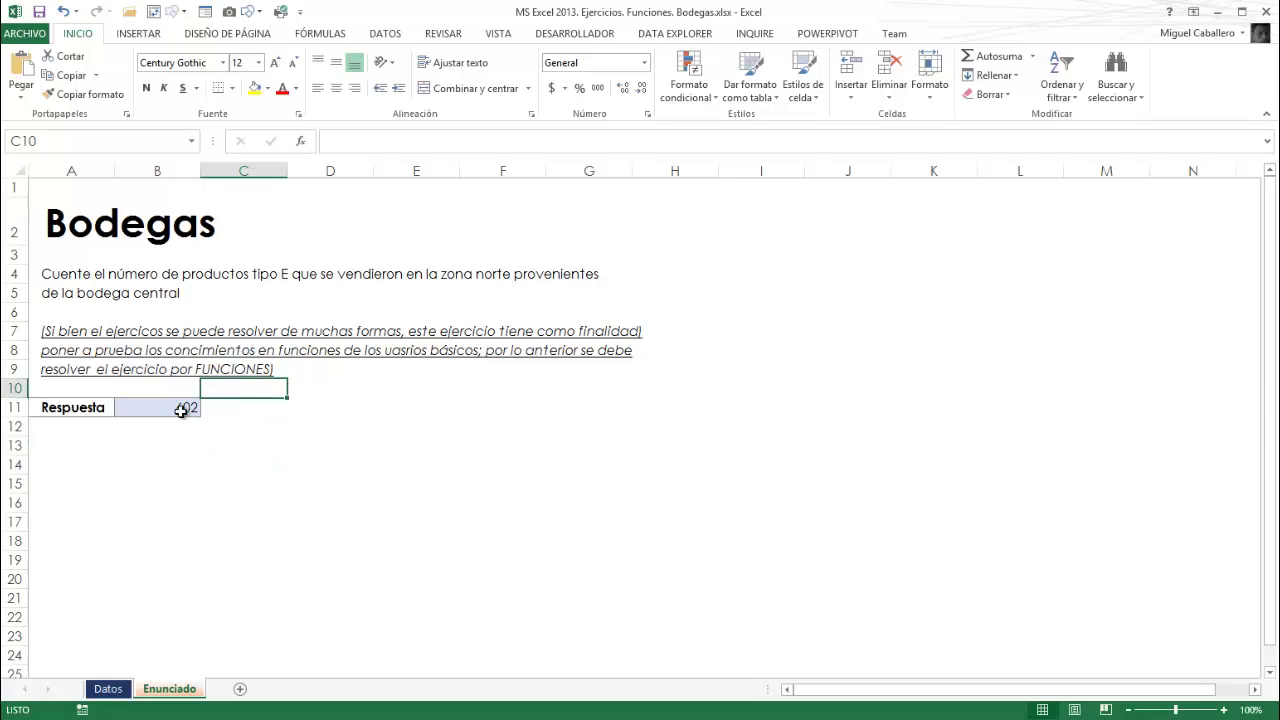
click(180, 409)
click(269, 406)
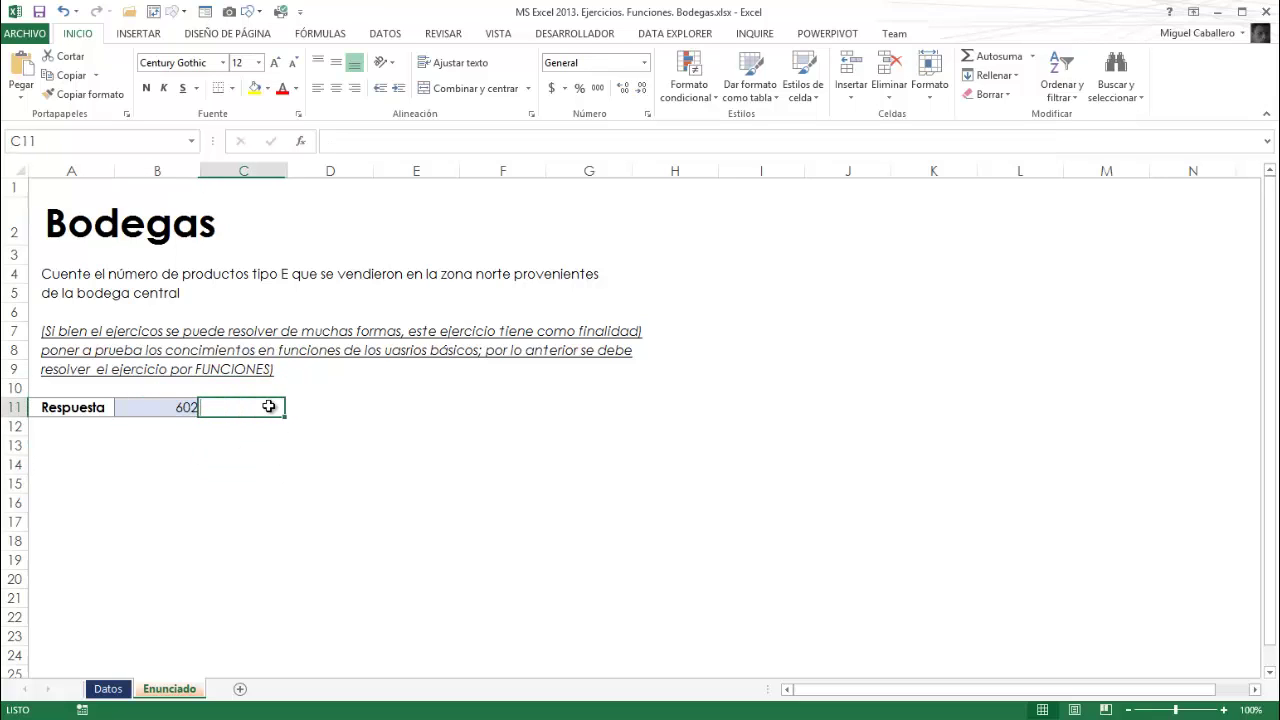
click(201, 465)
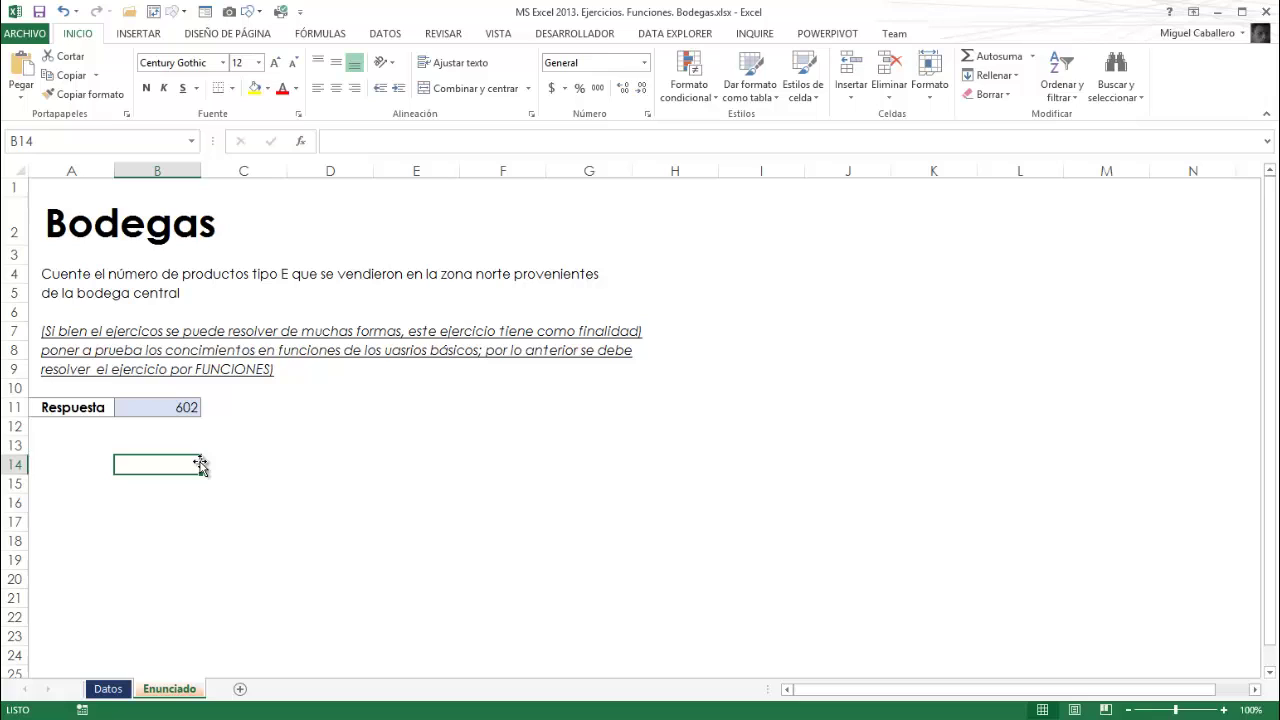
click(168, 408)
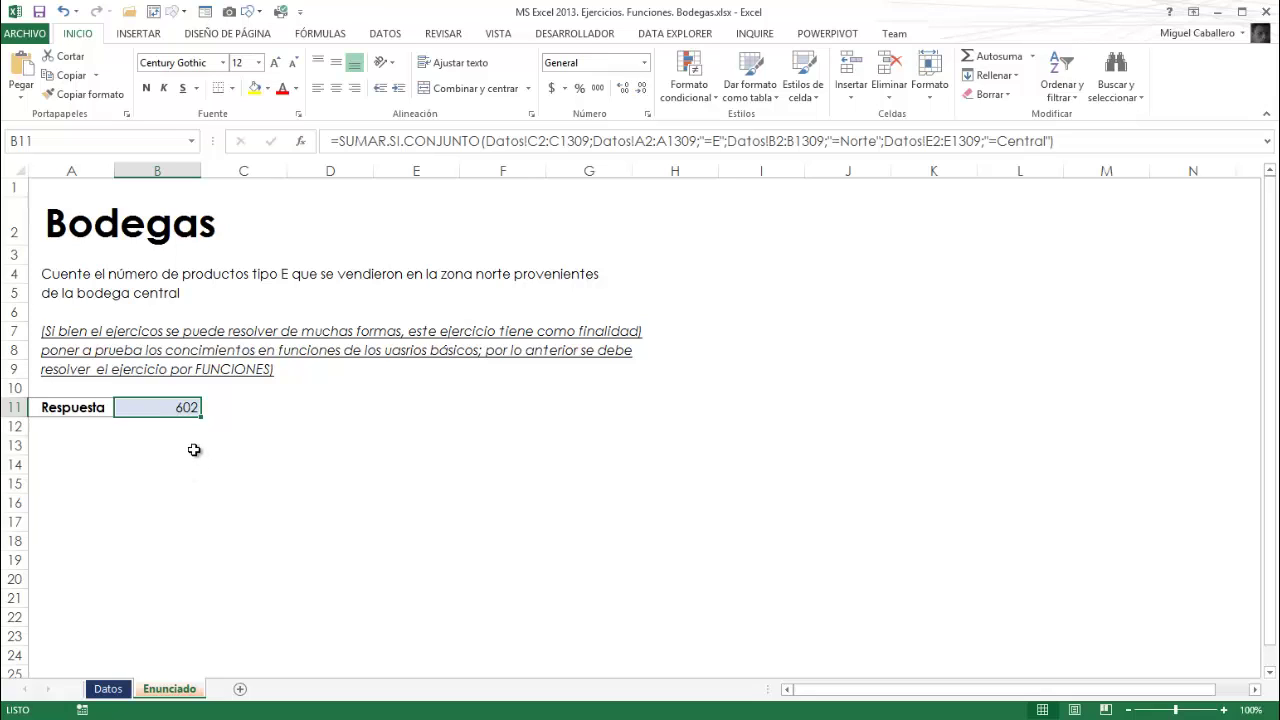
click(195, 450)
click(296, 443)
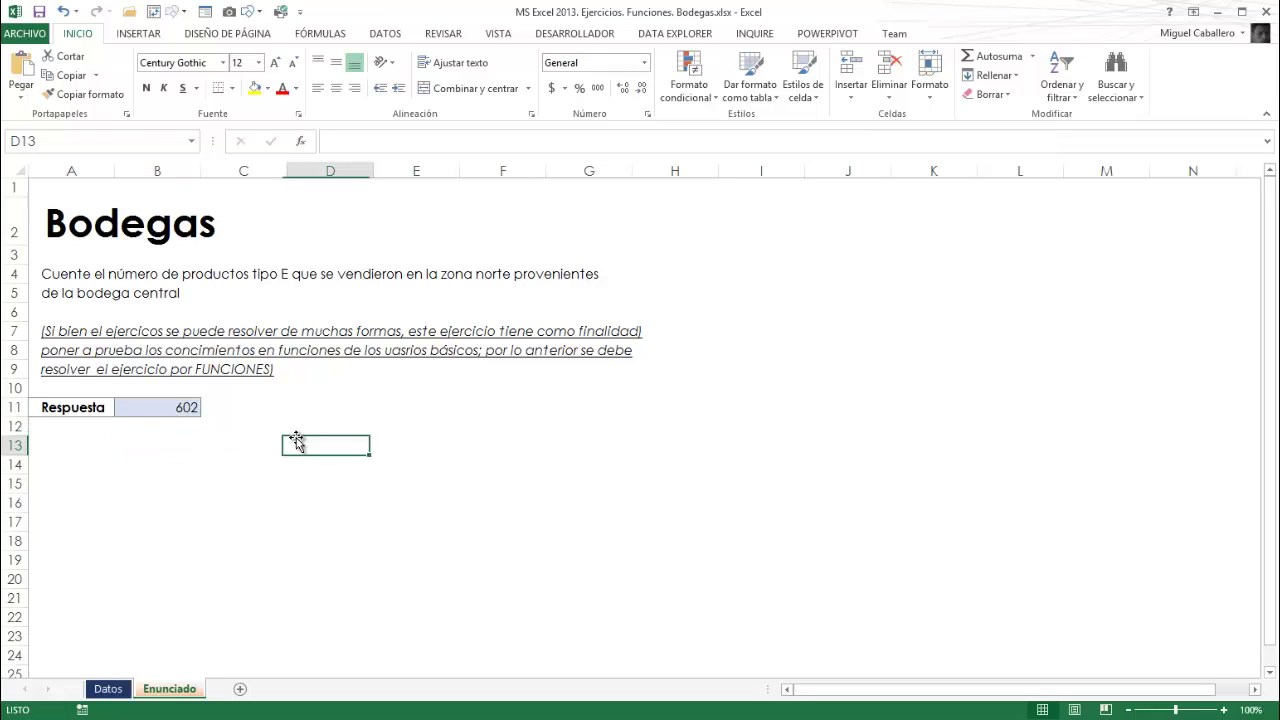
click(174, 426)
click(186, 400)
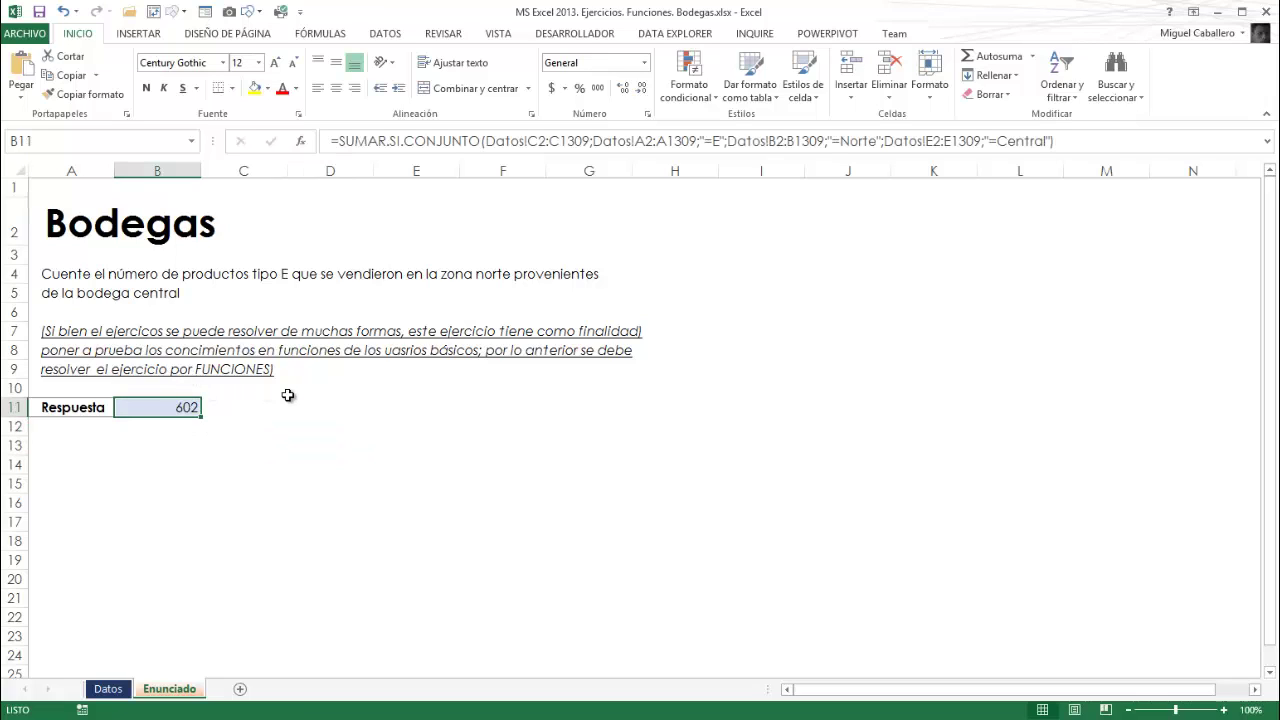
click(241, 448)
click(178, 410)
click(284, 428)
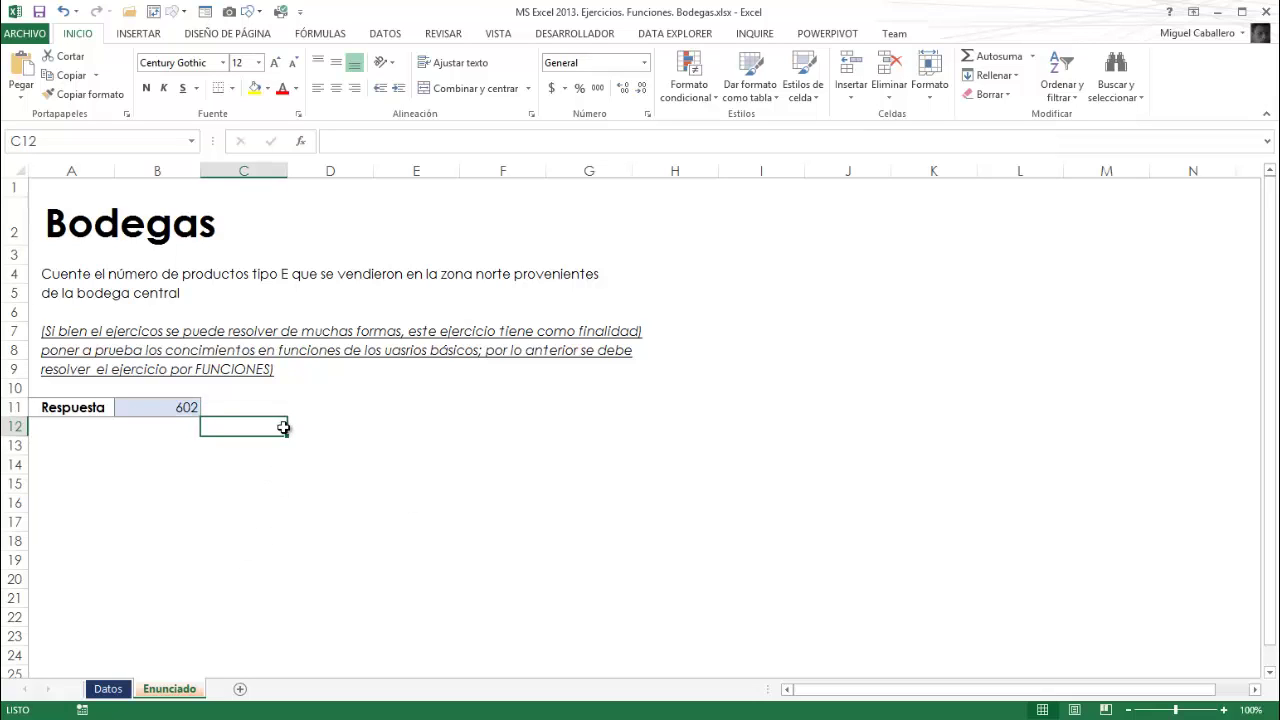
Insert a pivot table from the Datos sales range A1:E1309 onto a new worksheet.
click(108, 689)
click(205, 456)
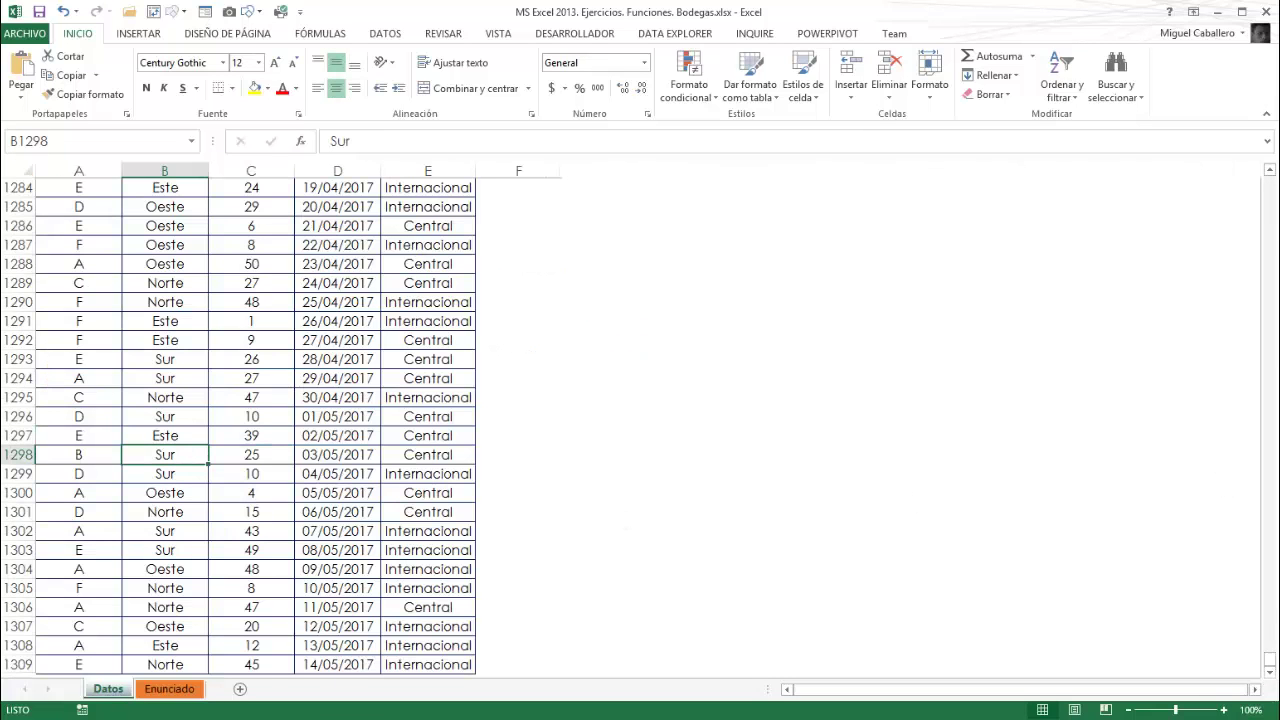
drag(1269, 660, 805, 215)
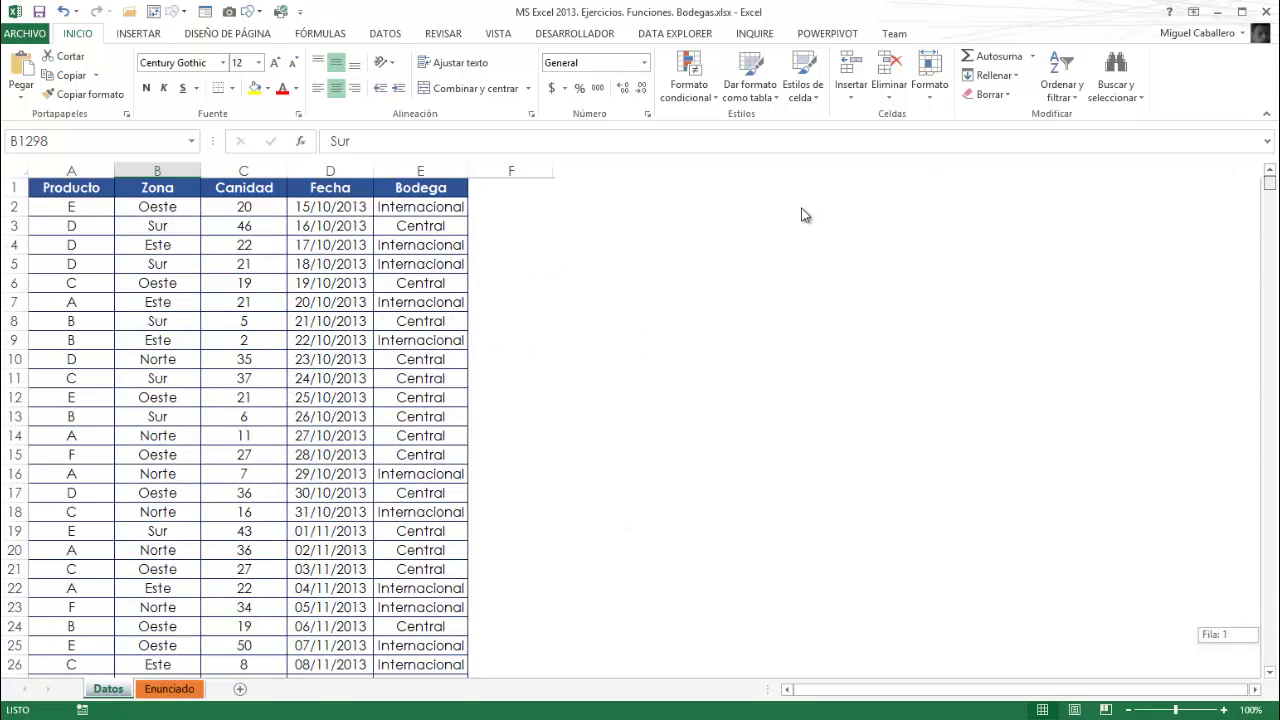
click(215, 434)
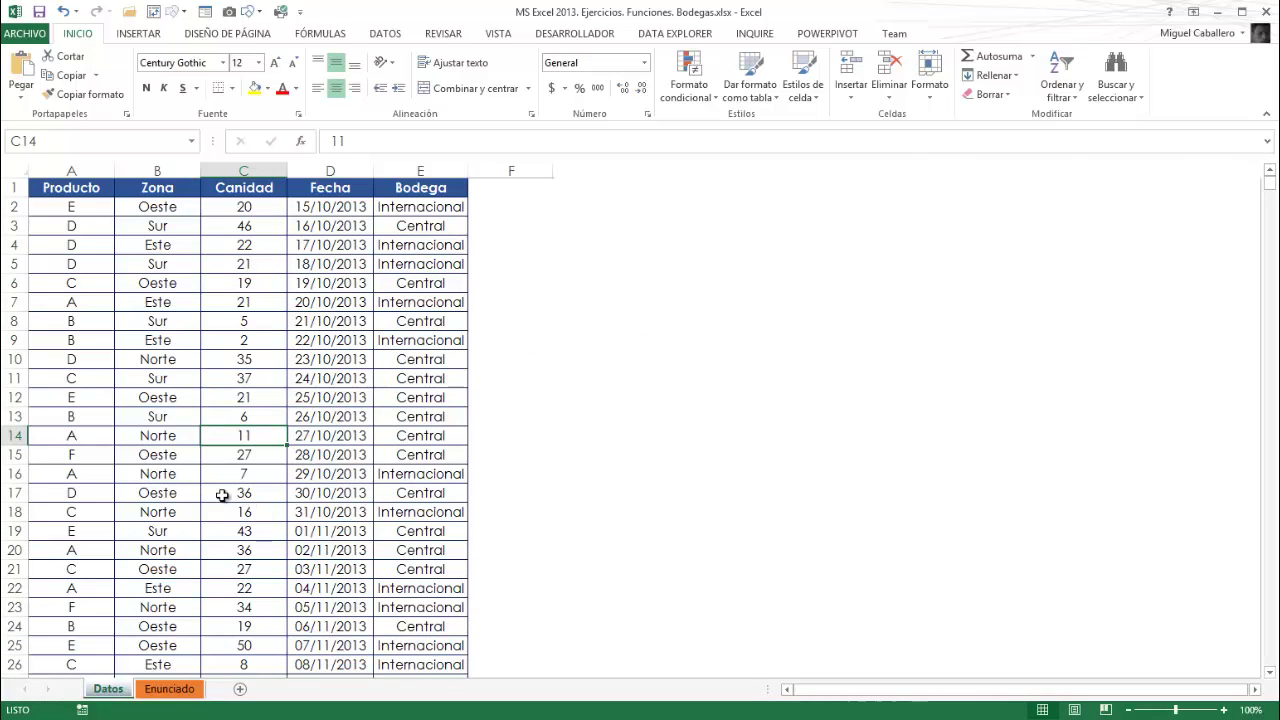
click(138, 33)
click(26, 85)
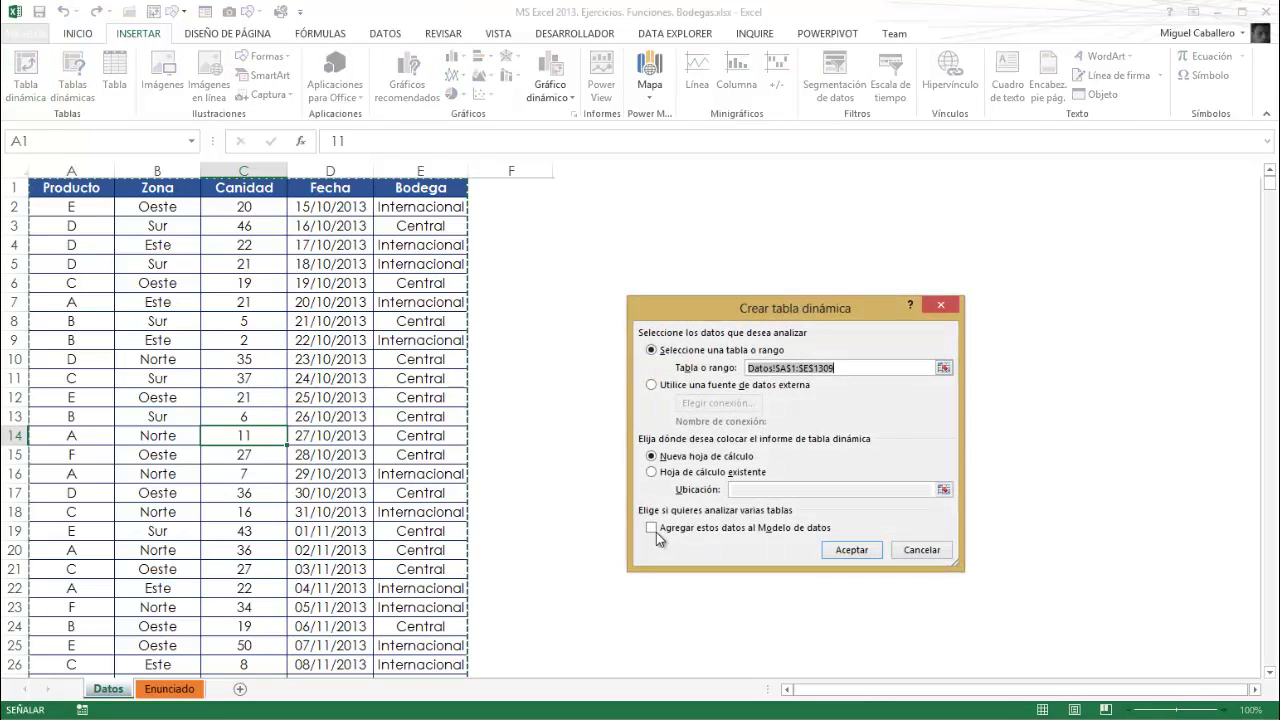
click(651, 472)
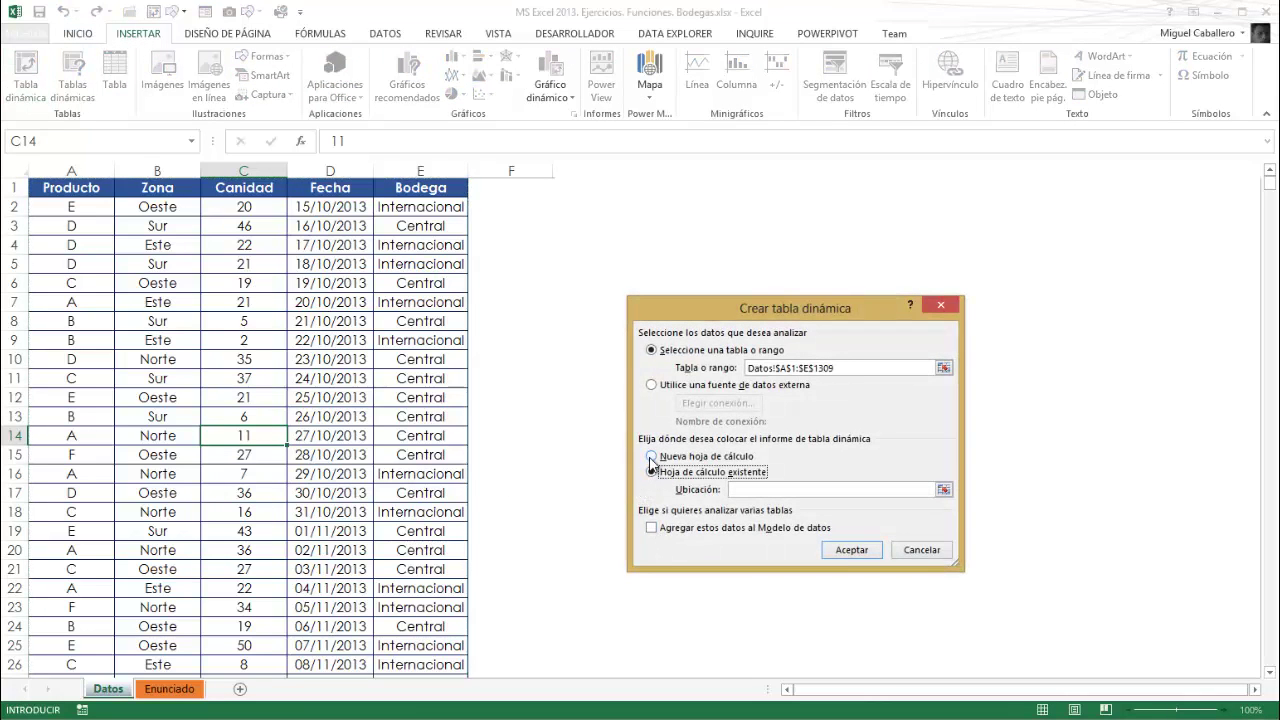
click(651, 456)
click(855, 552)
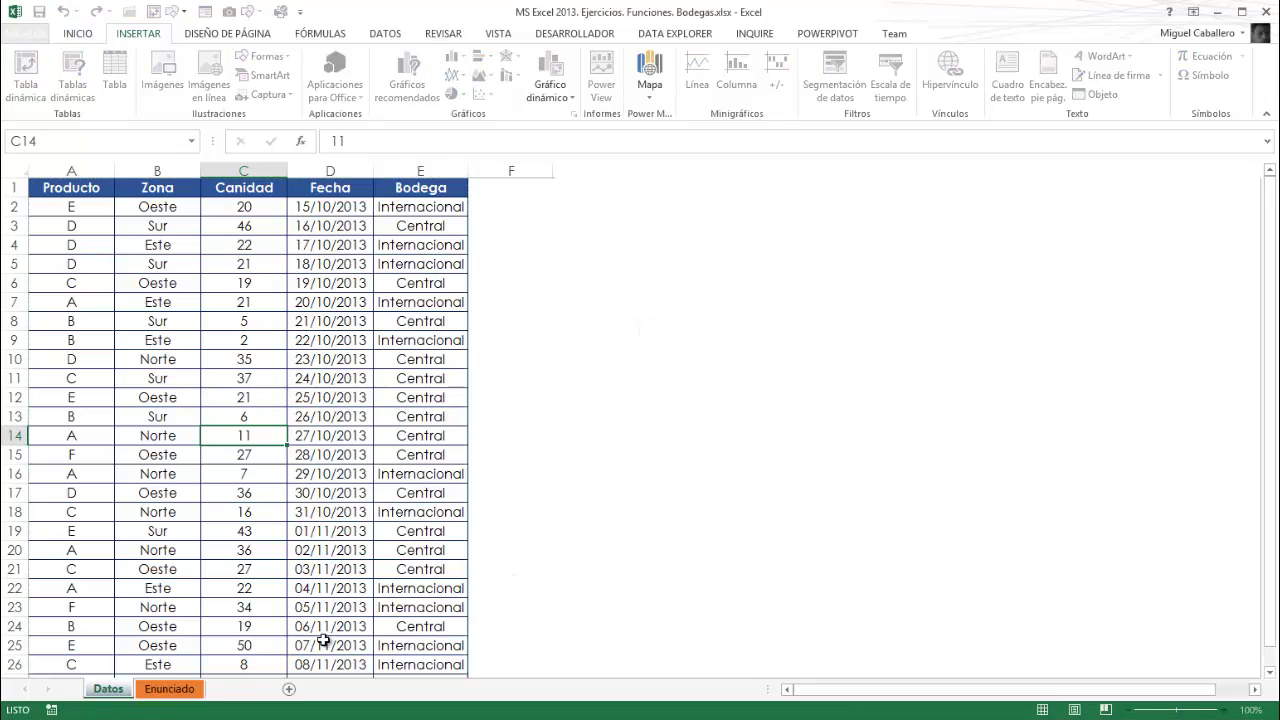
Rename the Hoja1 sheet to 'Tabla dinámica'.
double_click(108, 688)
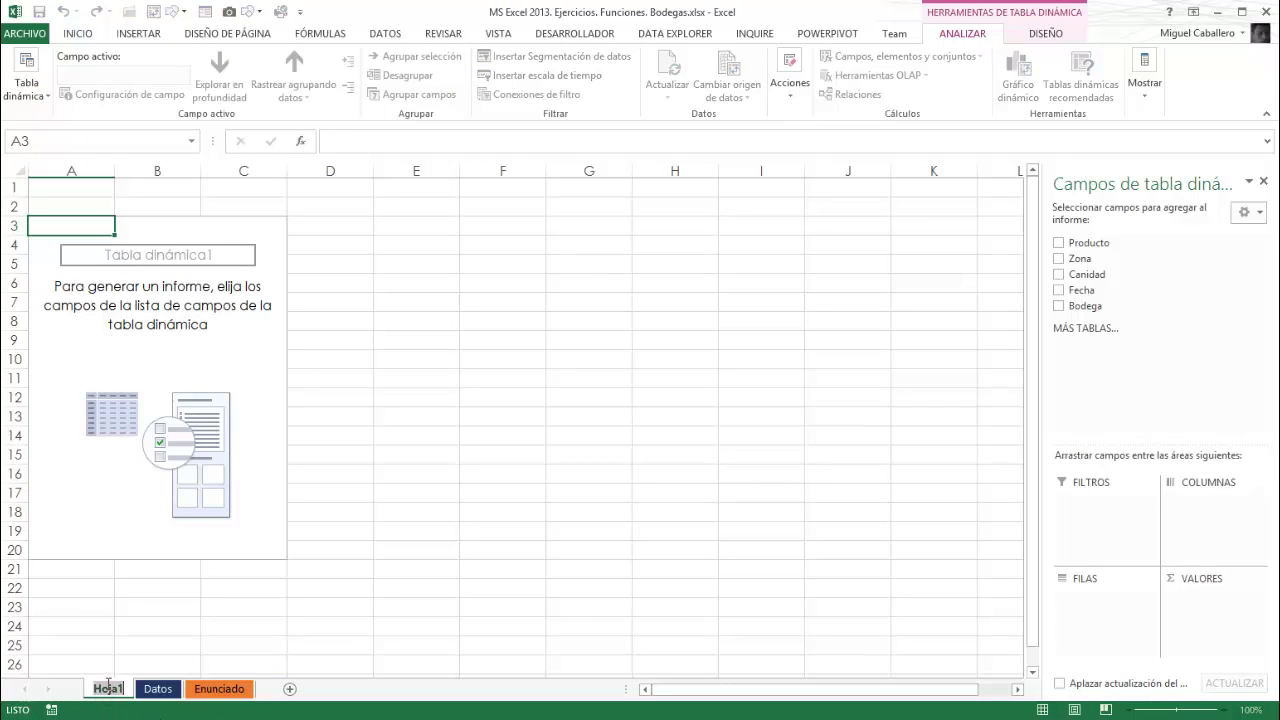
text(Tabla din)
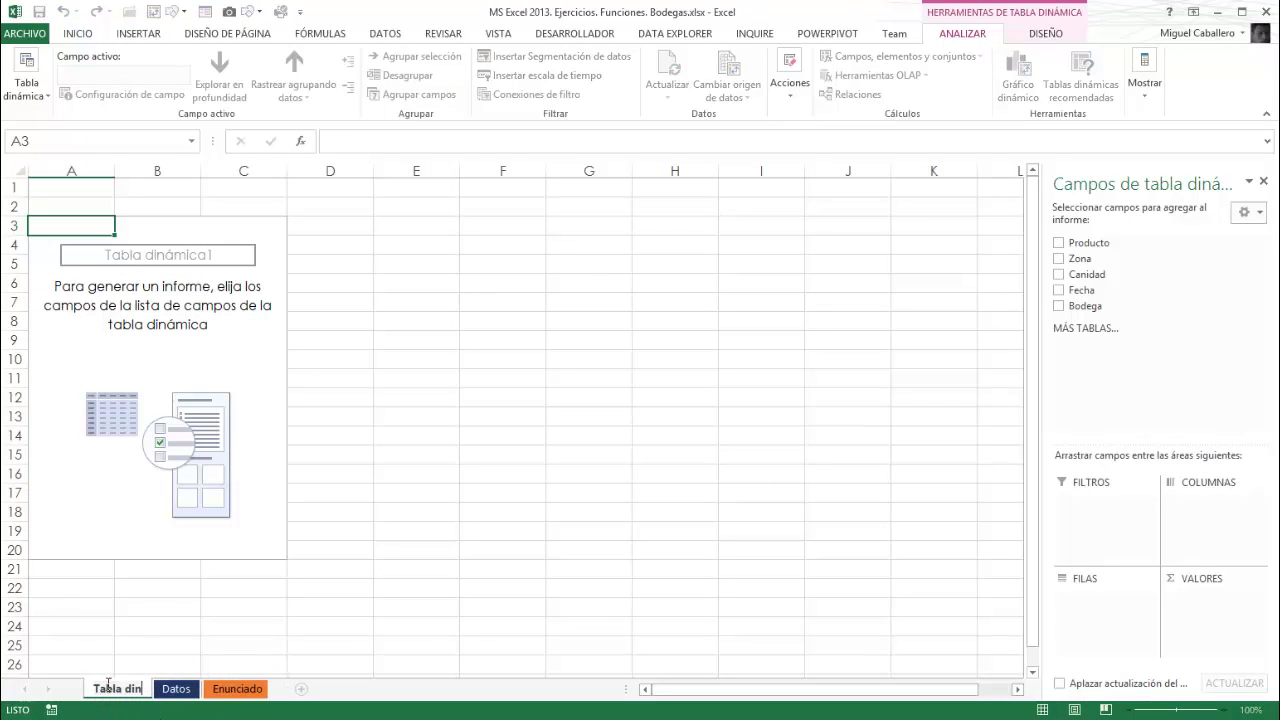
text(ámica)
key(Return)
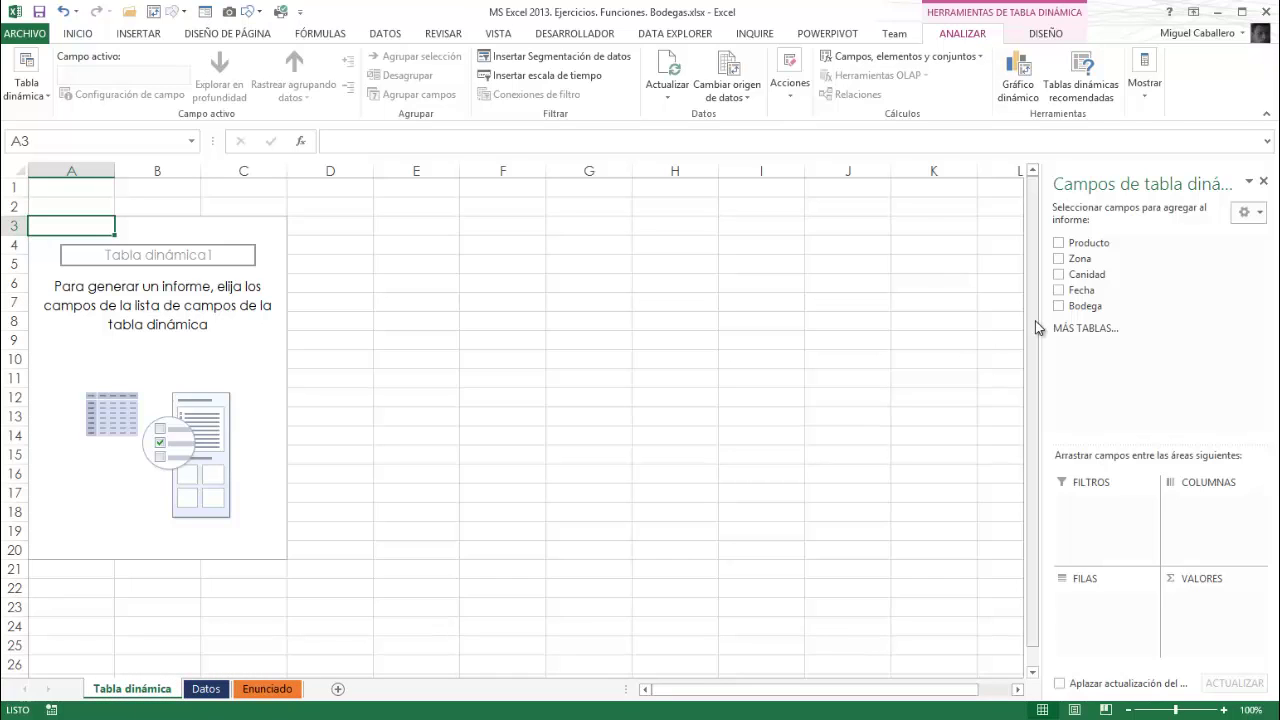
Lay out the pivot to sum Canidad by Producto columns, adding Zona as rows.
drag(1087, 274, 1210, 612)
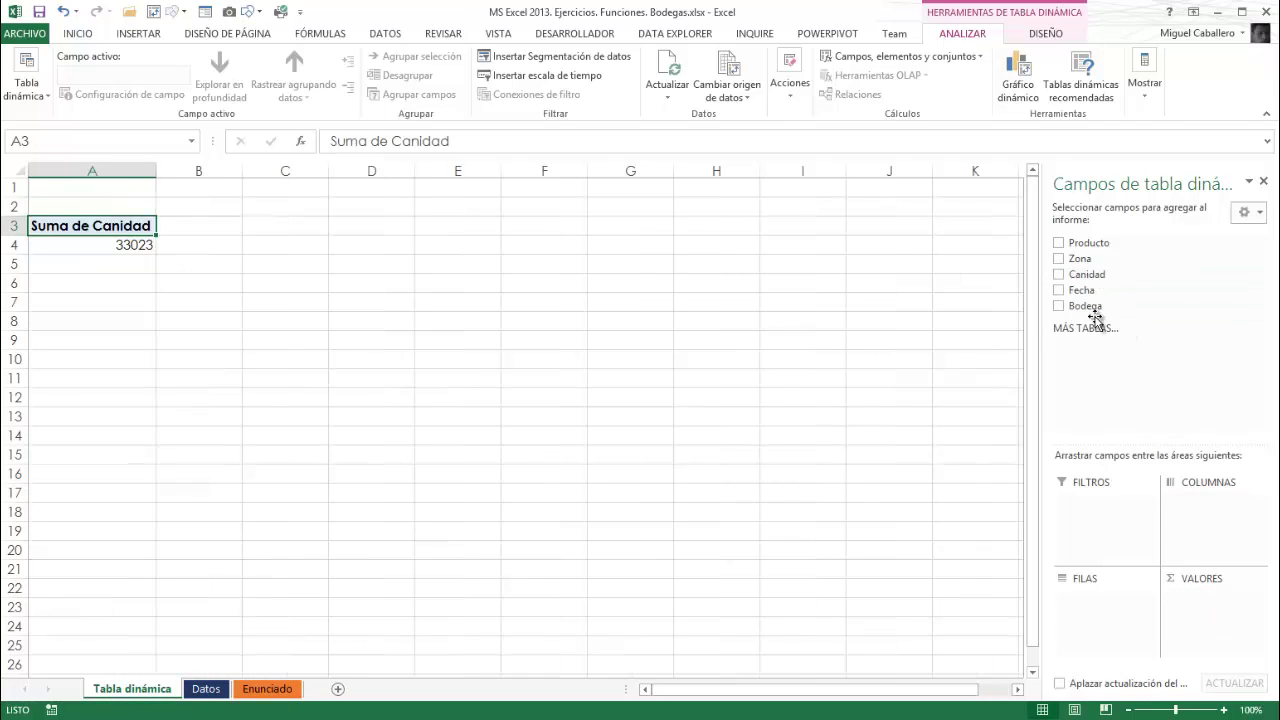
drag(1088, 243, 1210, 500)
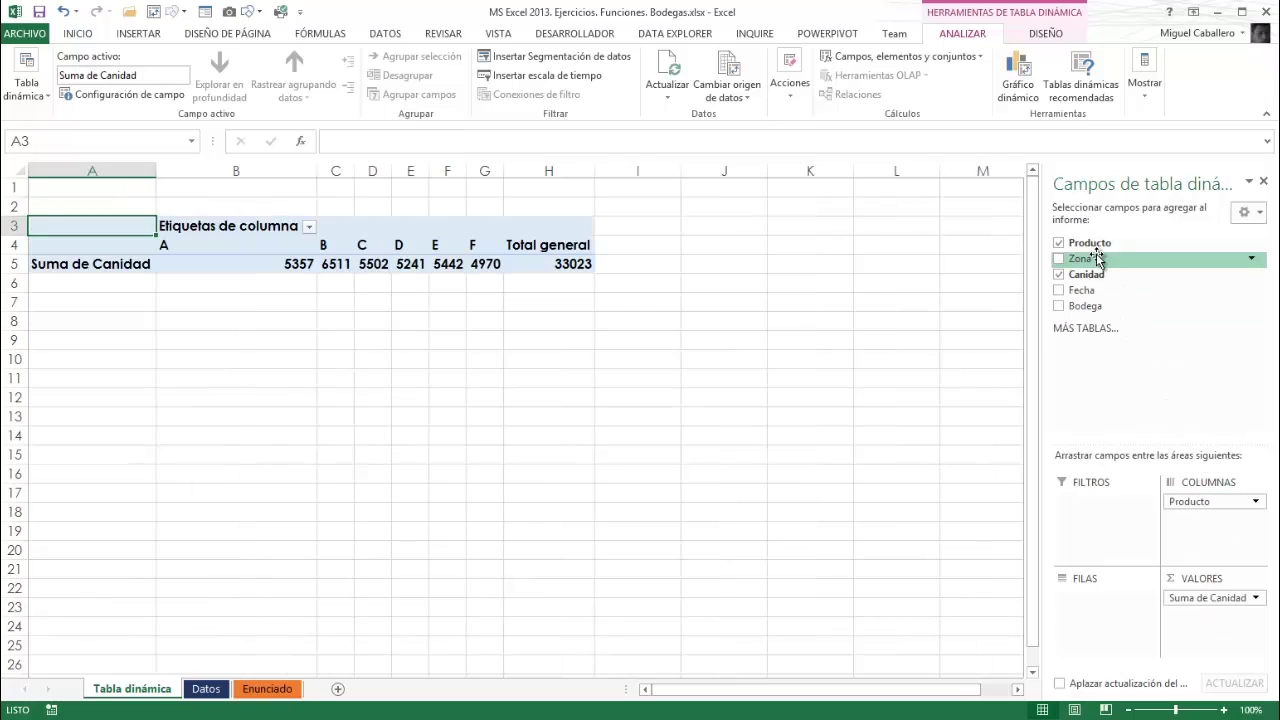
drag(1097, 259, 1103, 610)
Put Zona in the rows and Bodega in the report filter, then show only Norte rows.
drag(1100, 306, 1115, 502)
click(114, 248)
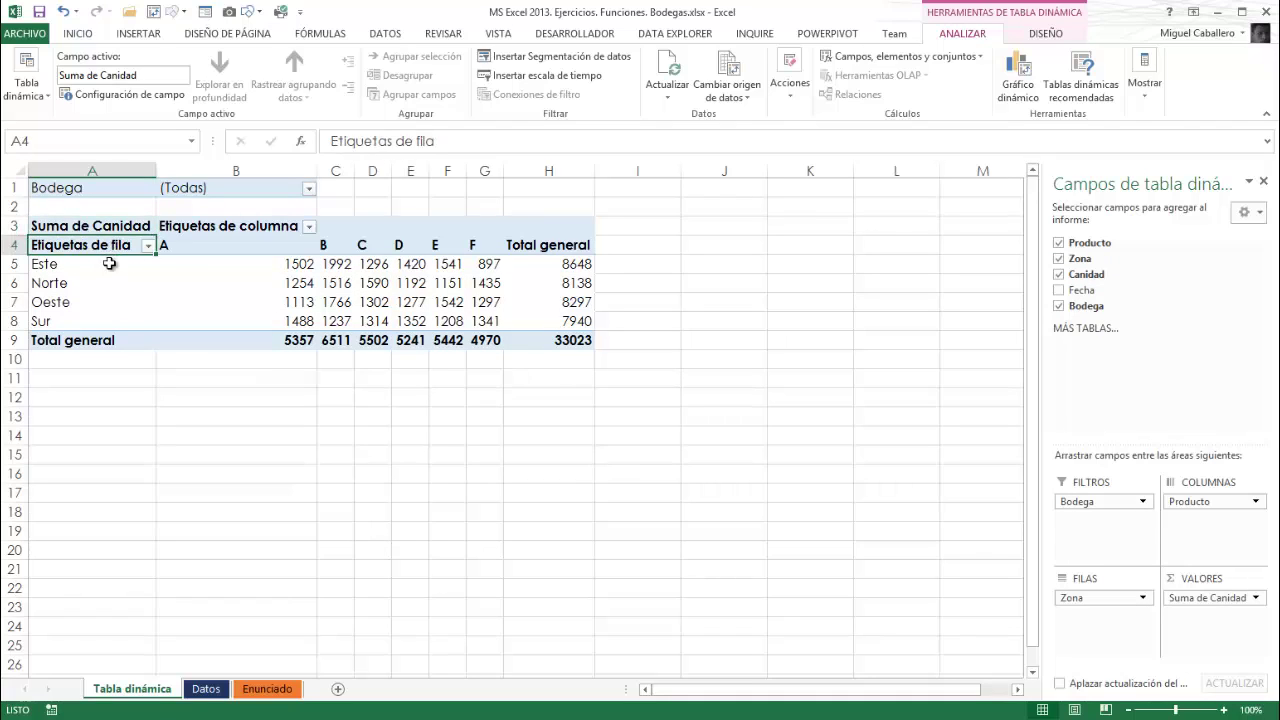
click(148, 247)
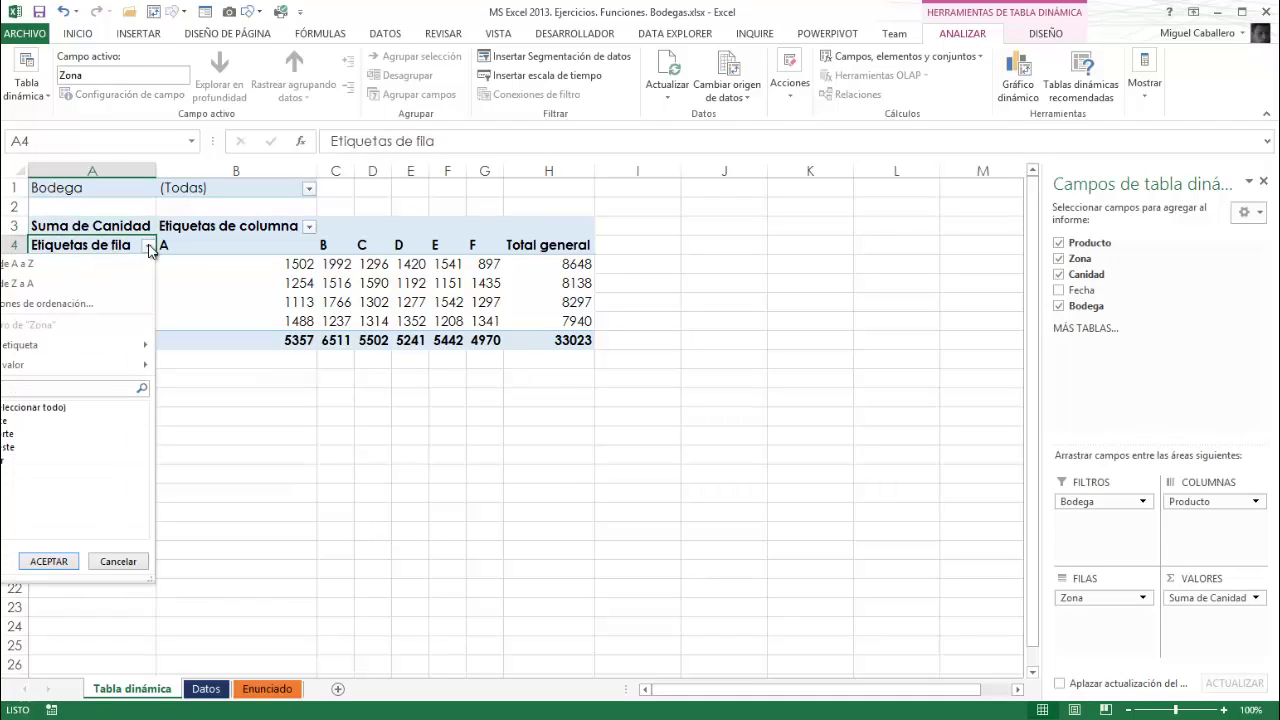
click(30, 407)
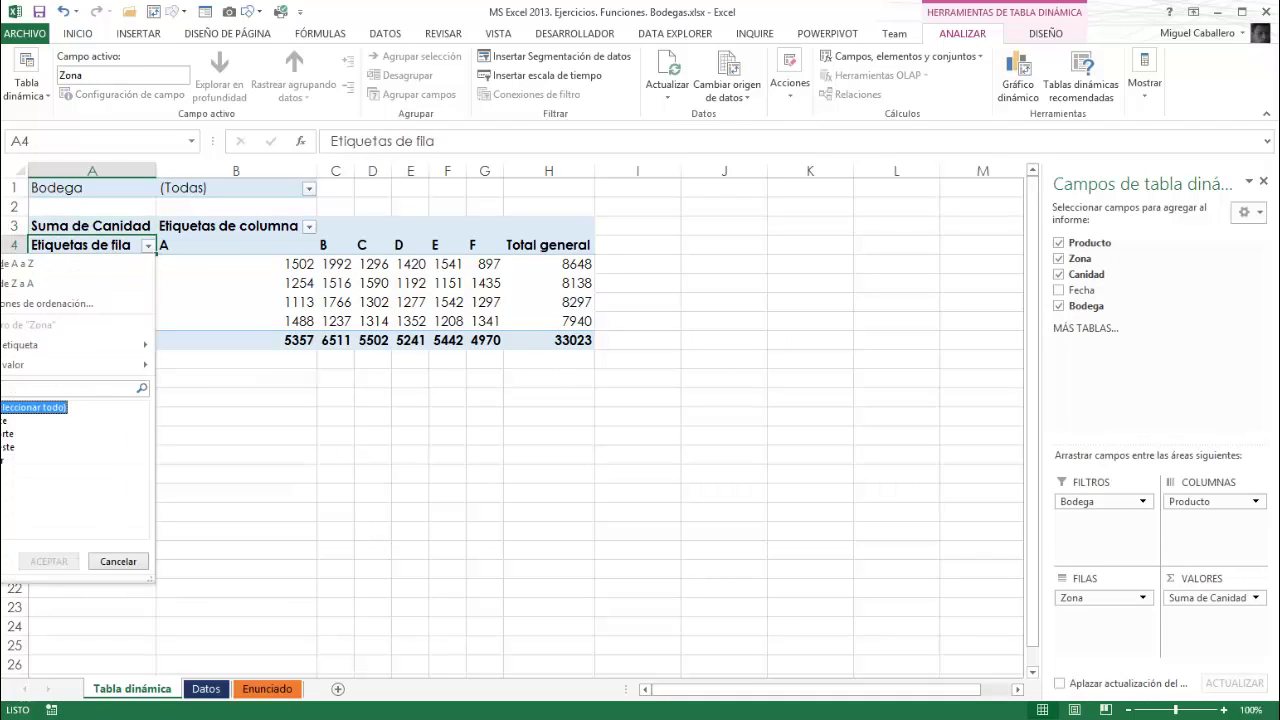
click(5, 433)
click(48, 561)
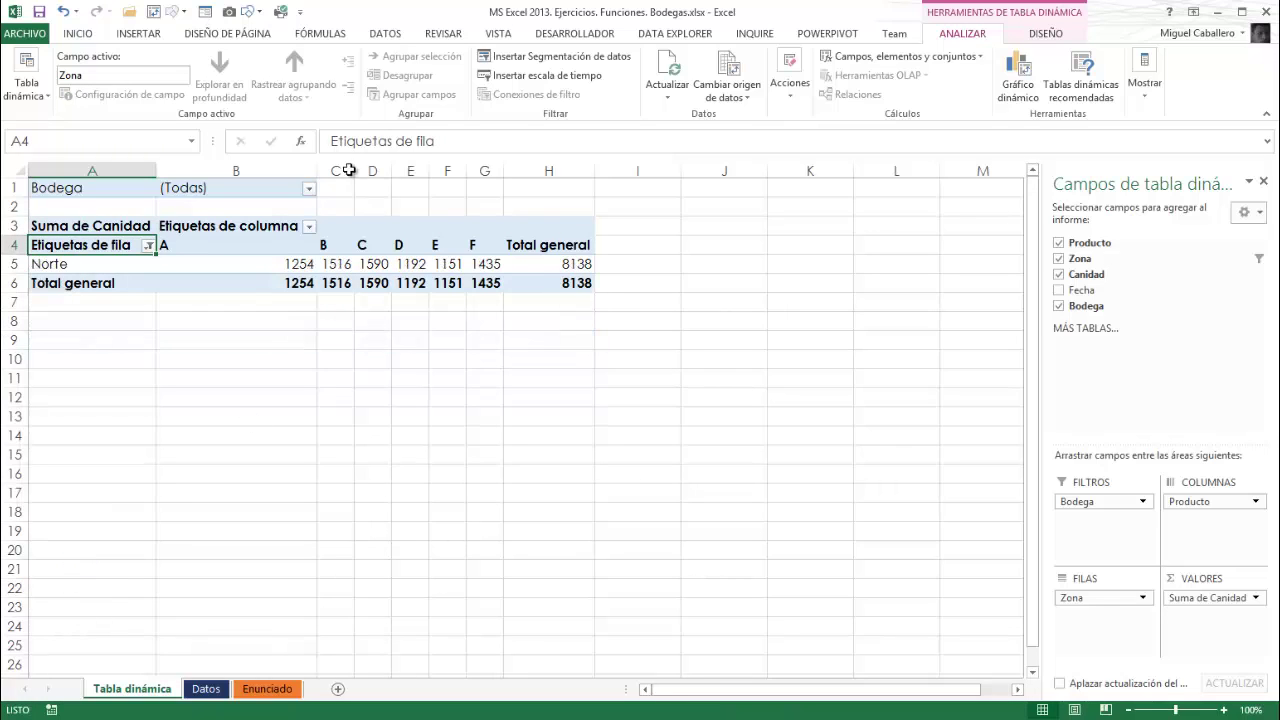
Filter the pivot's Producto columns to show only product E.
click(280, 230)
click(308, 226)
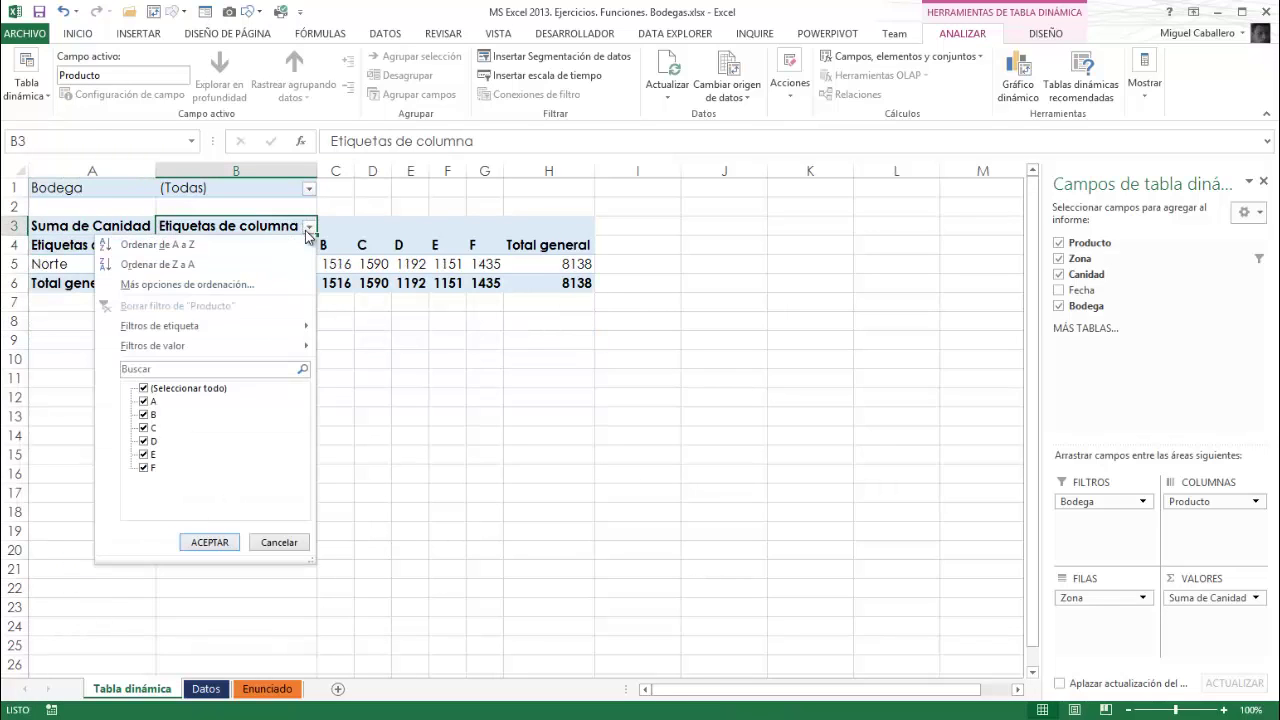
click(144, 454)
click(209, 542)
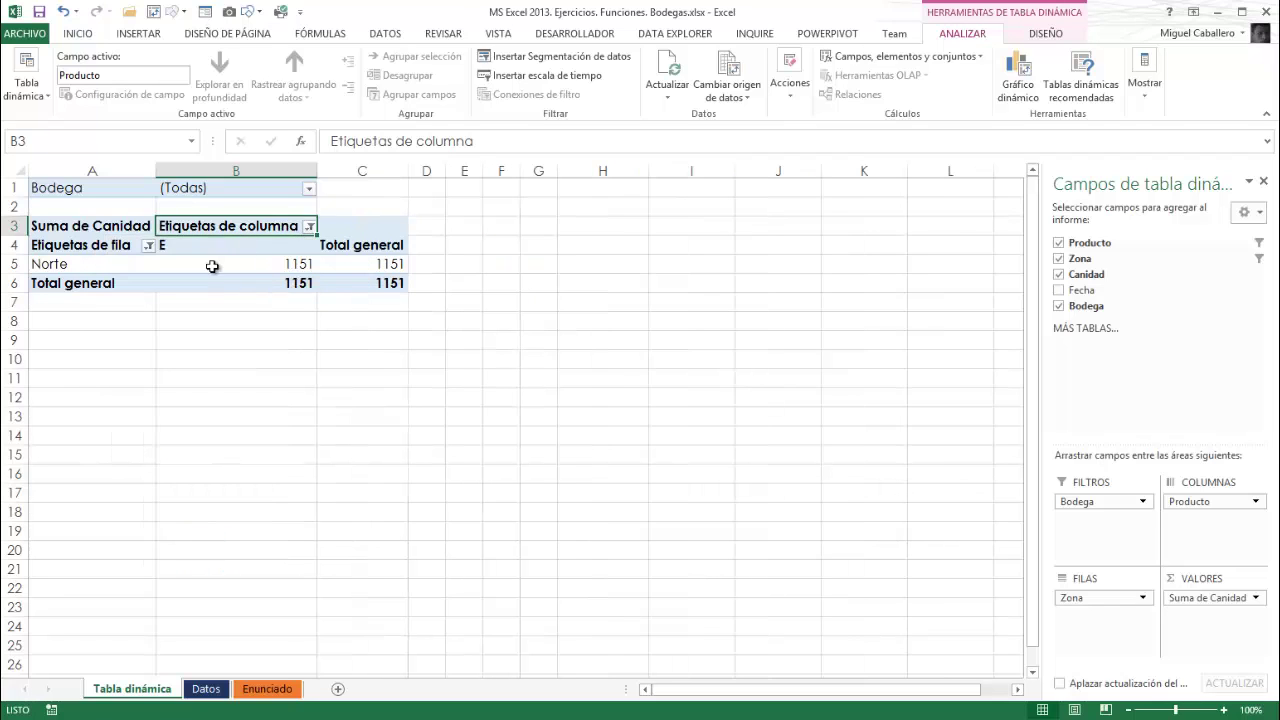
Set the Bodega report filter to Central only, giving a total of 602.
click(309, 189)
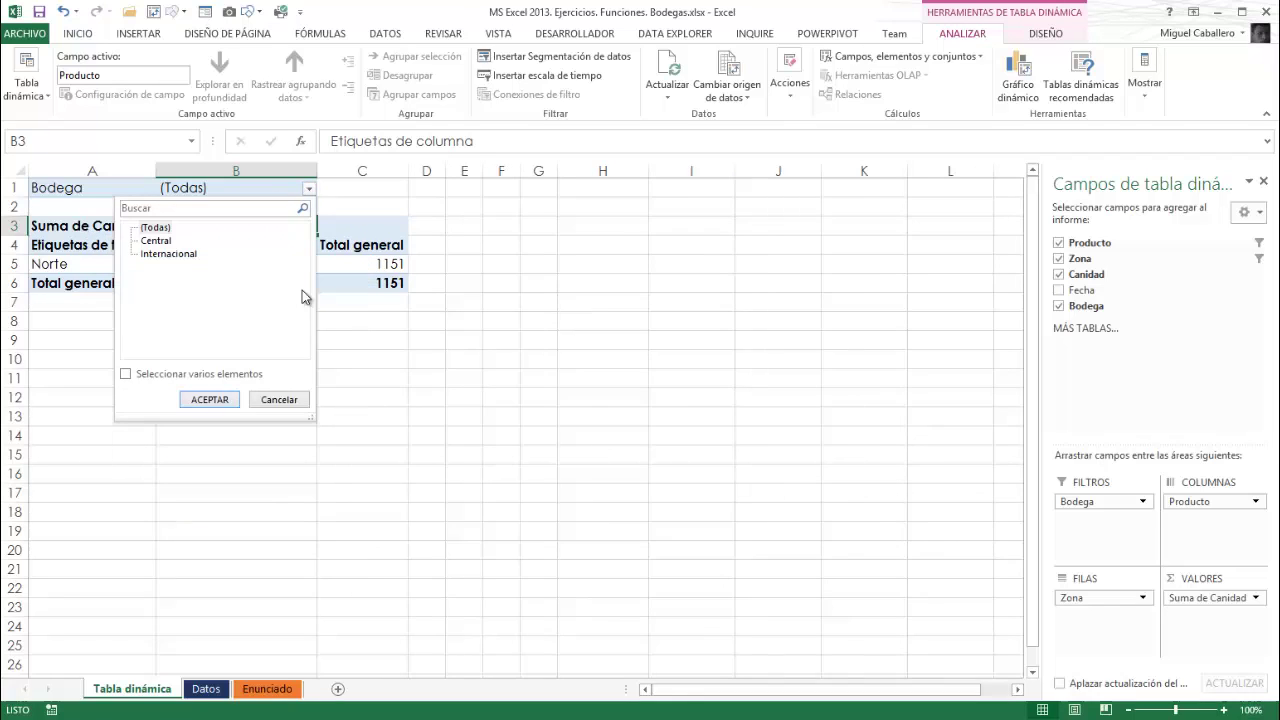
click(126, 375)
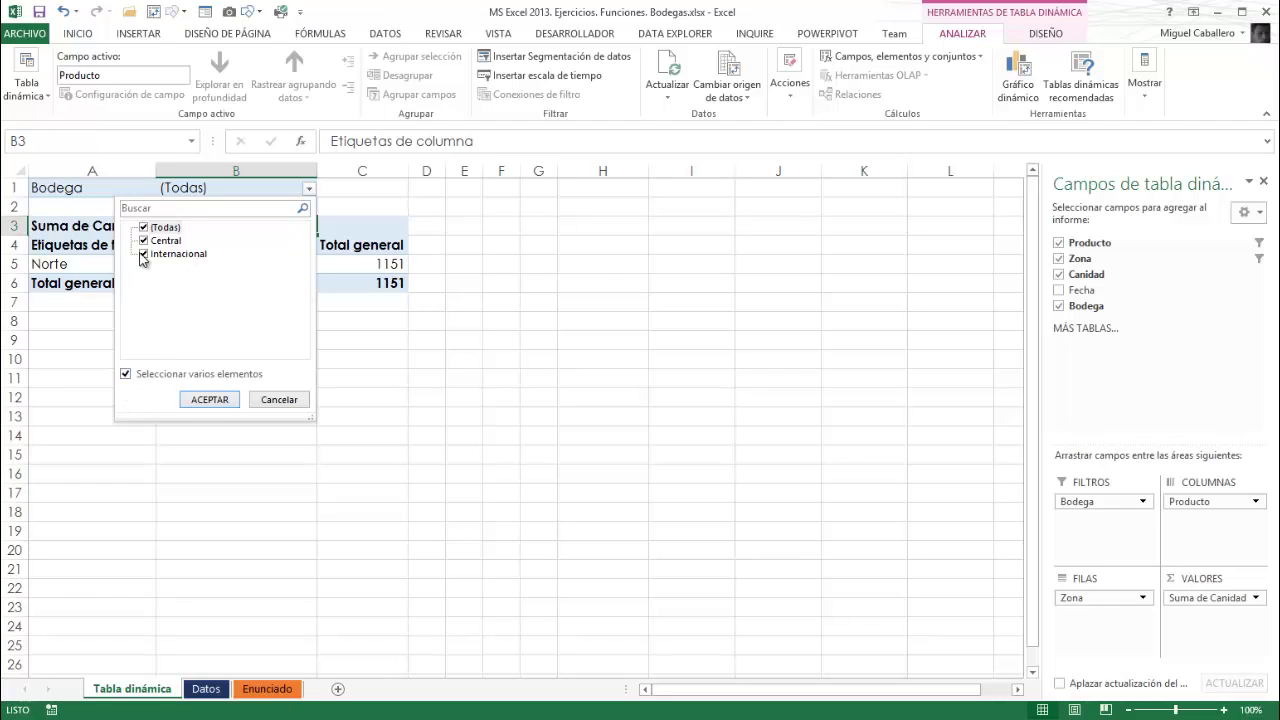
click(144, 228)
click(144, 241)
click(212, 399)
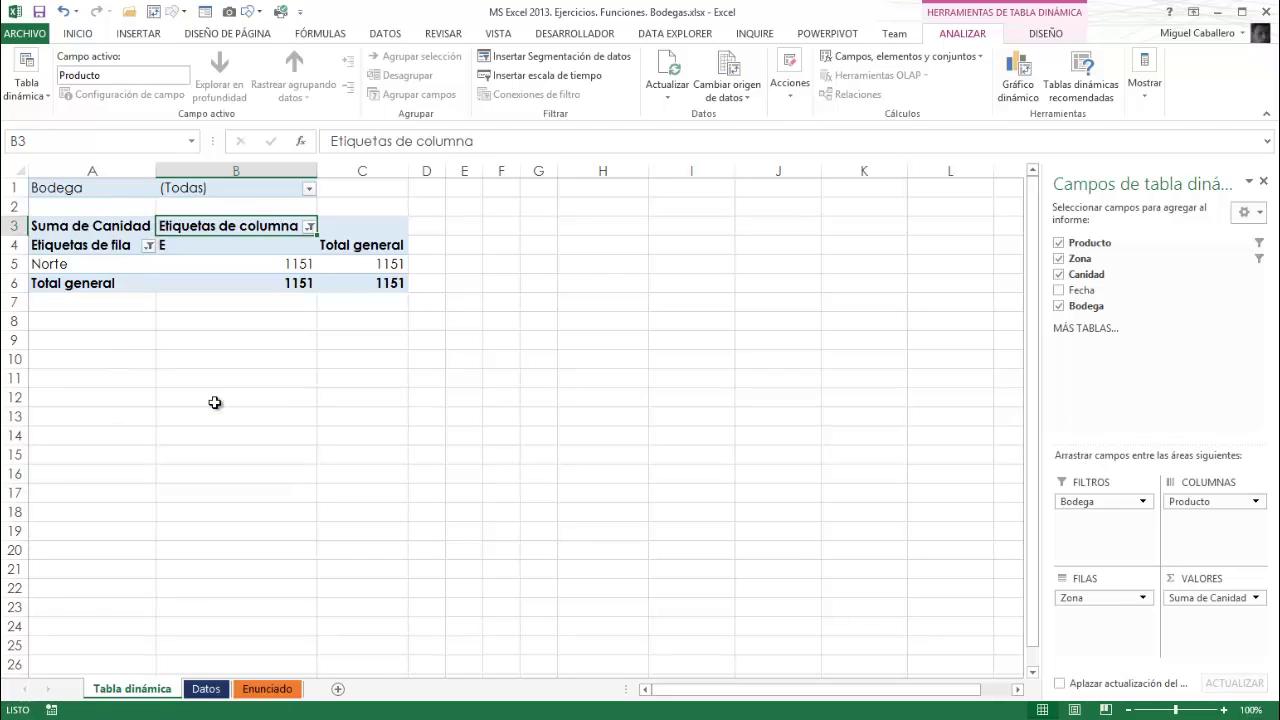
click(1040, 33)
click(80, 95)
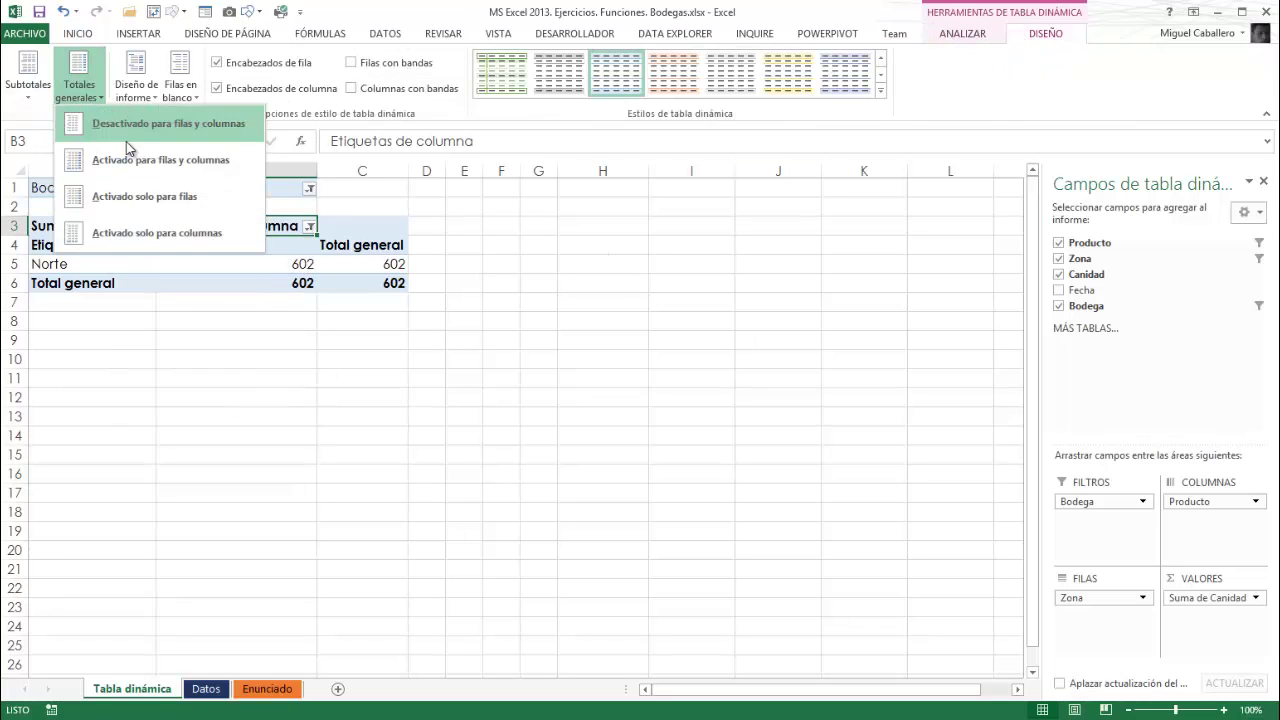
click(125, 128)
click(240, 304)
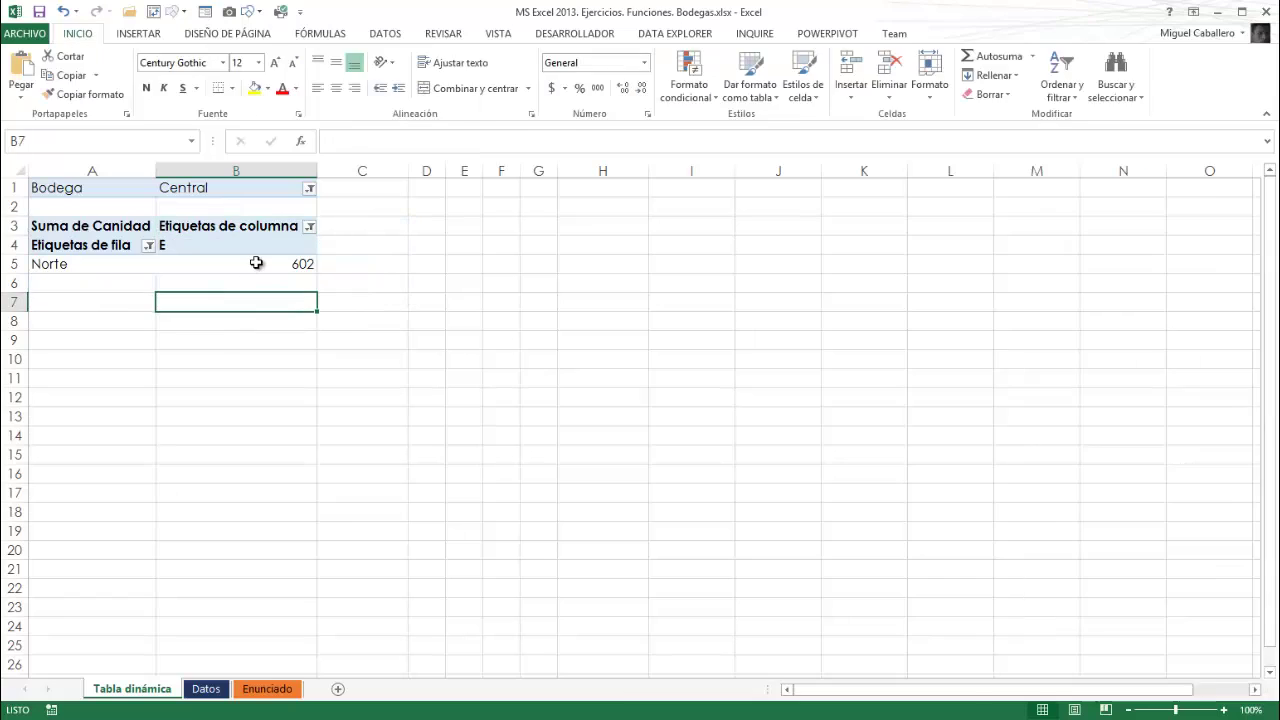
click(257, 264)
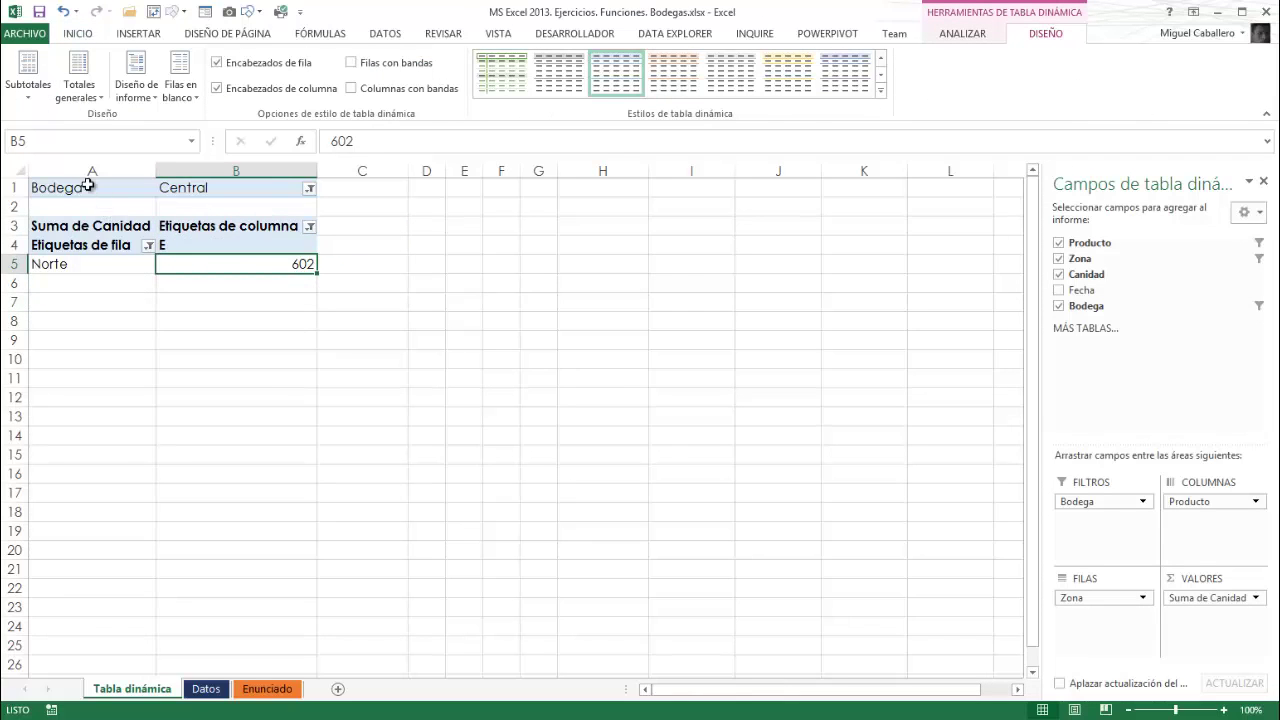
drag(86, 187, 263, 263)
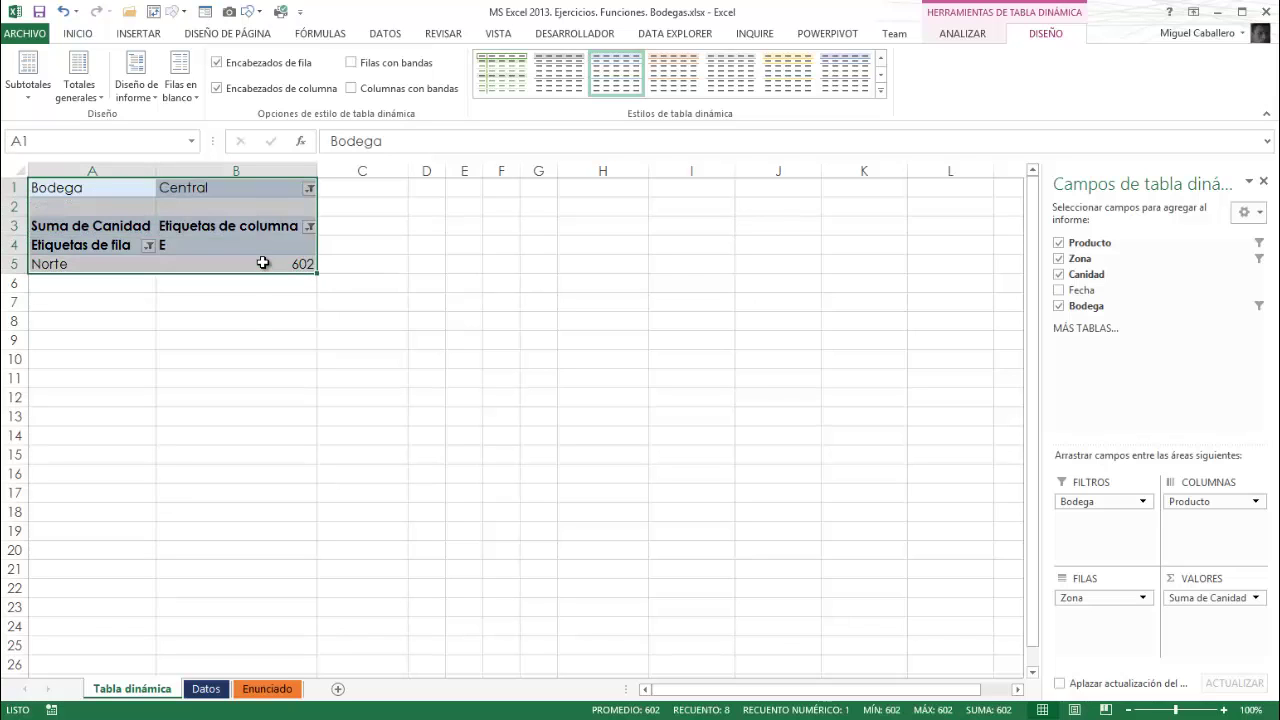
click(240, 350)
click(232, 266)
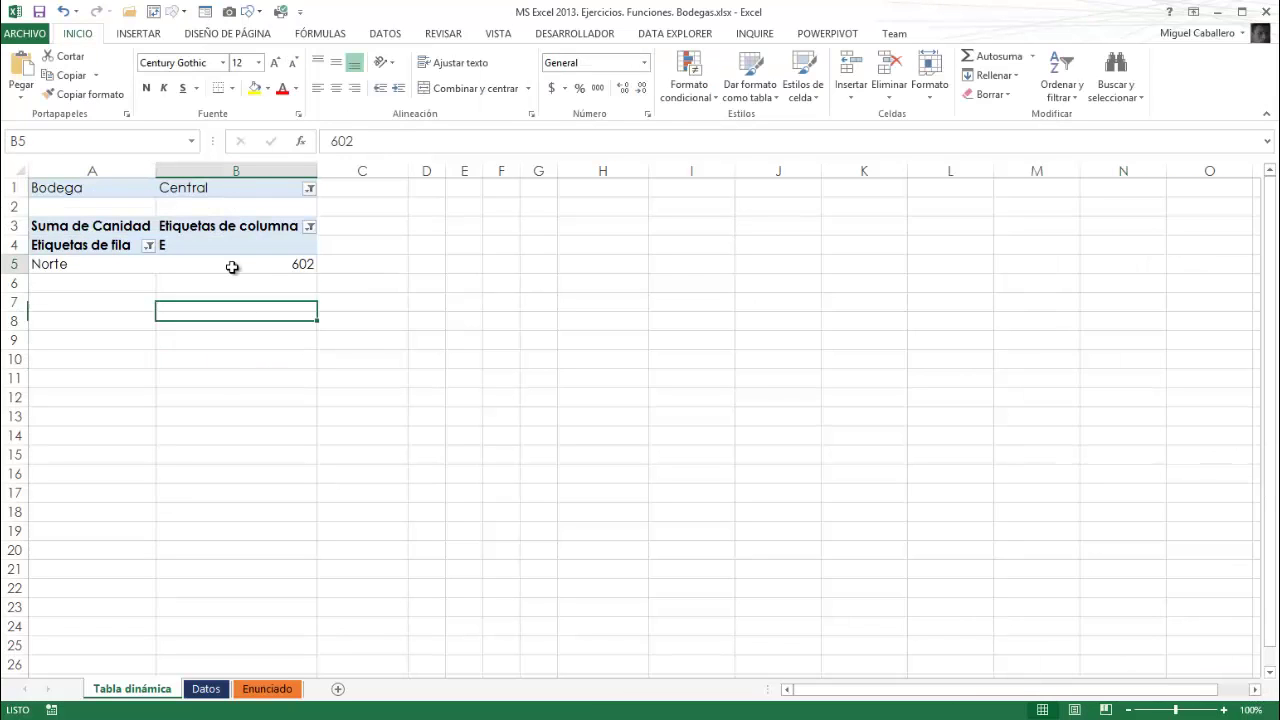
click(106, 194)
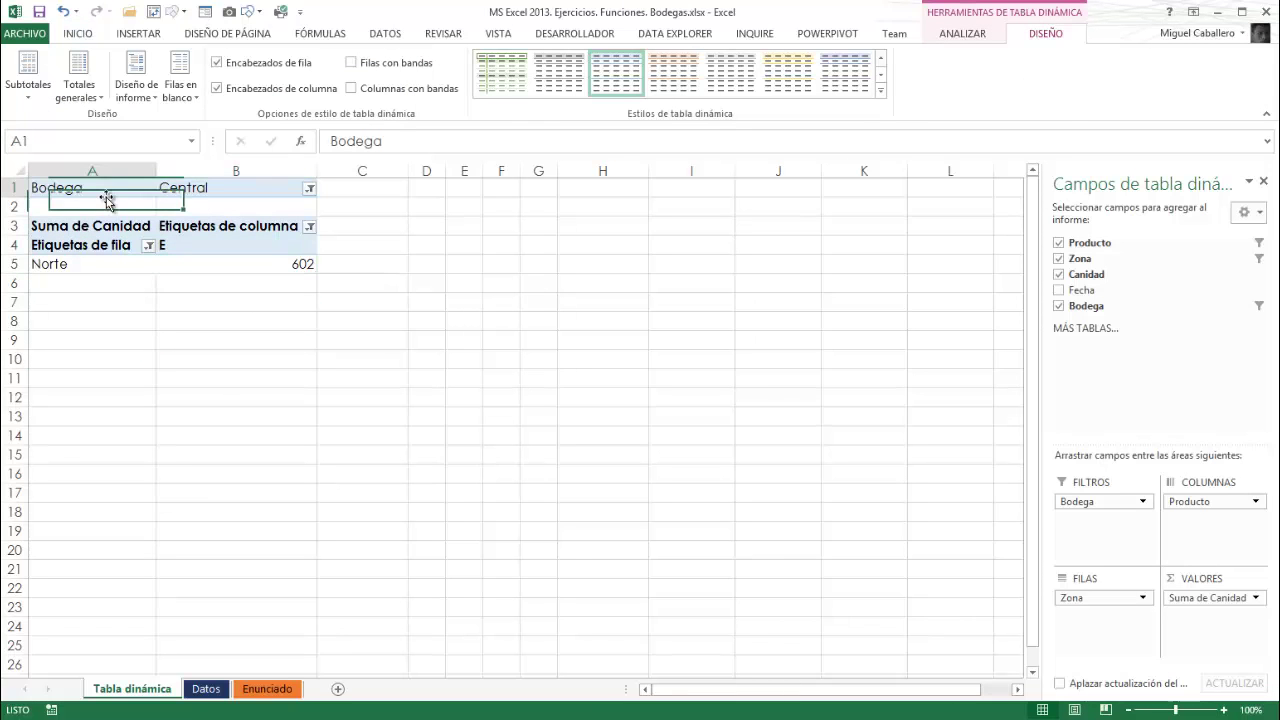
click(124, 247)
click(172, 262)
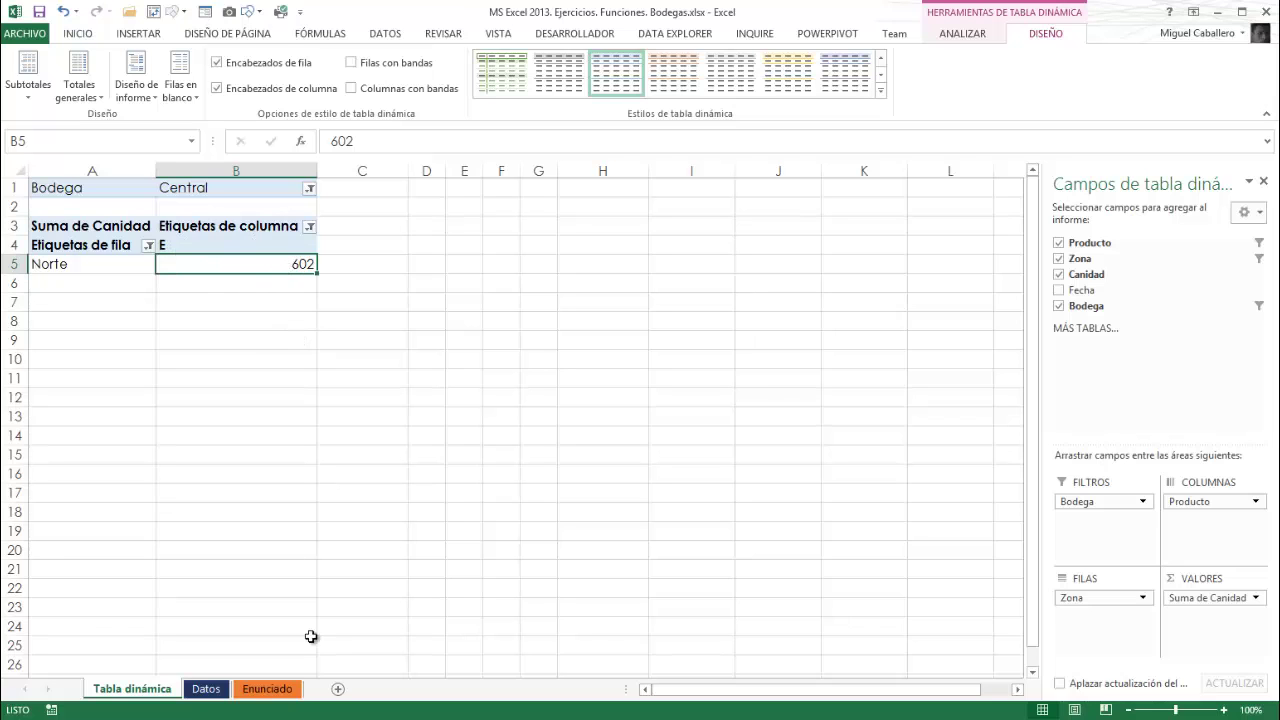
click(267, 689)
click(175, 408)
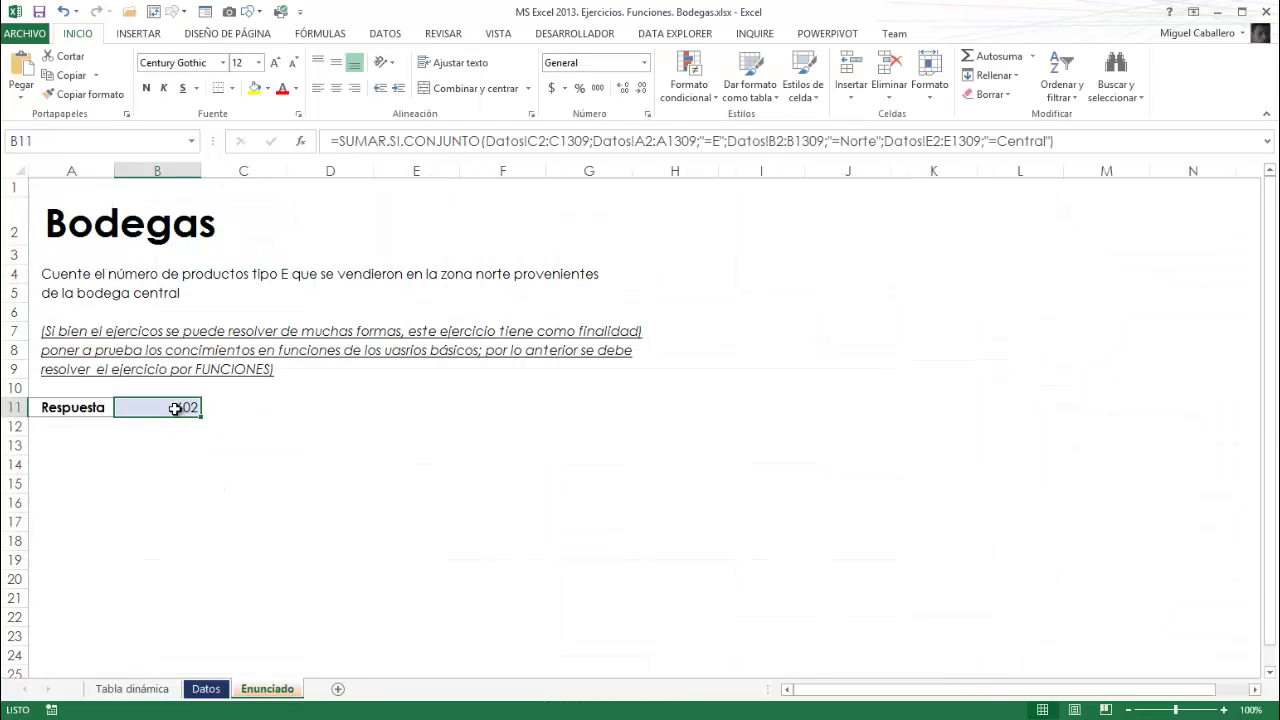
Duplicate the Datos sheet and retype the copy's tab name as 'Datos Estructurados'.
click(150, 694)
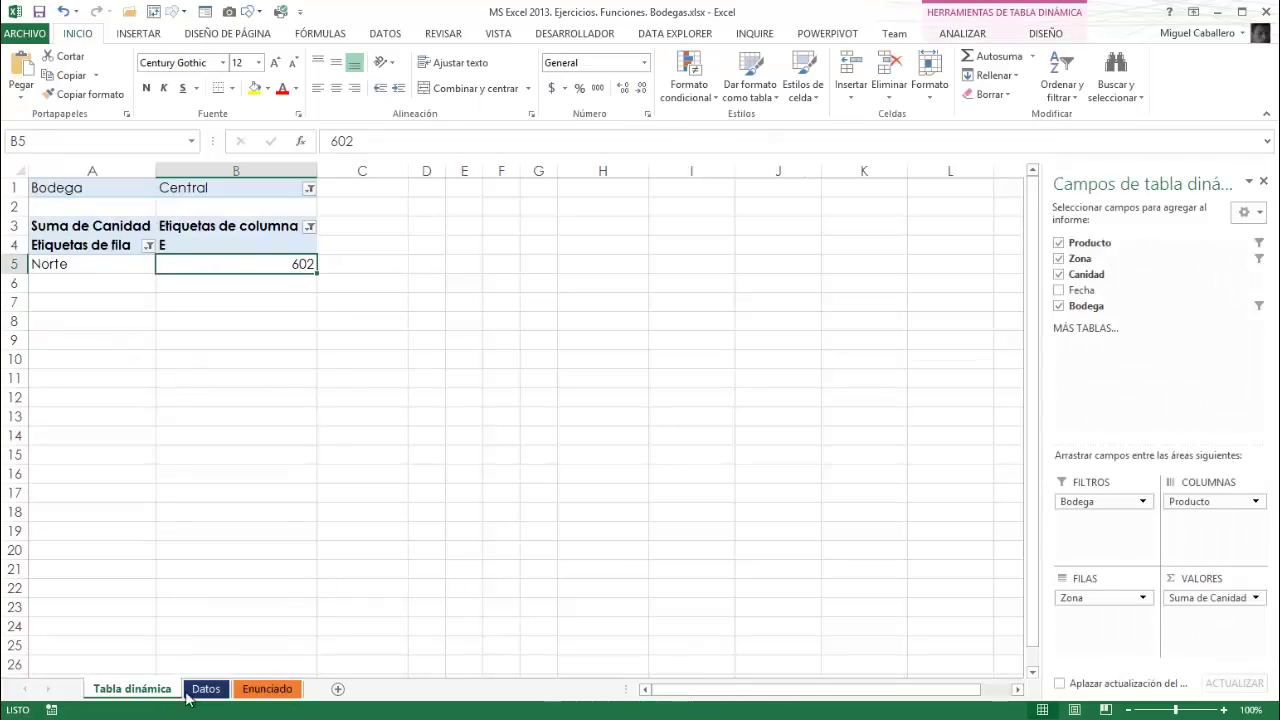
click(206, 689)
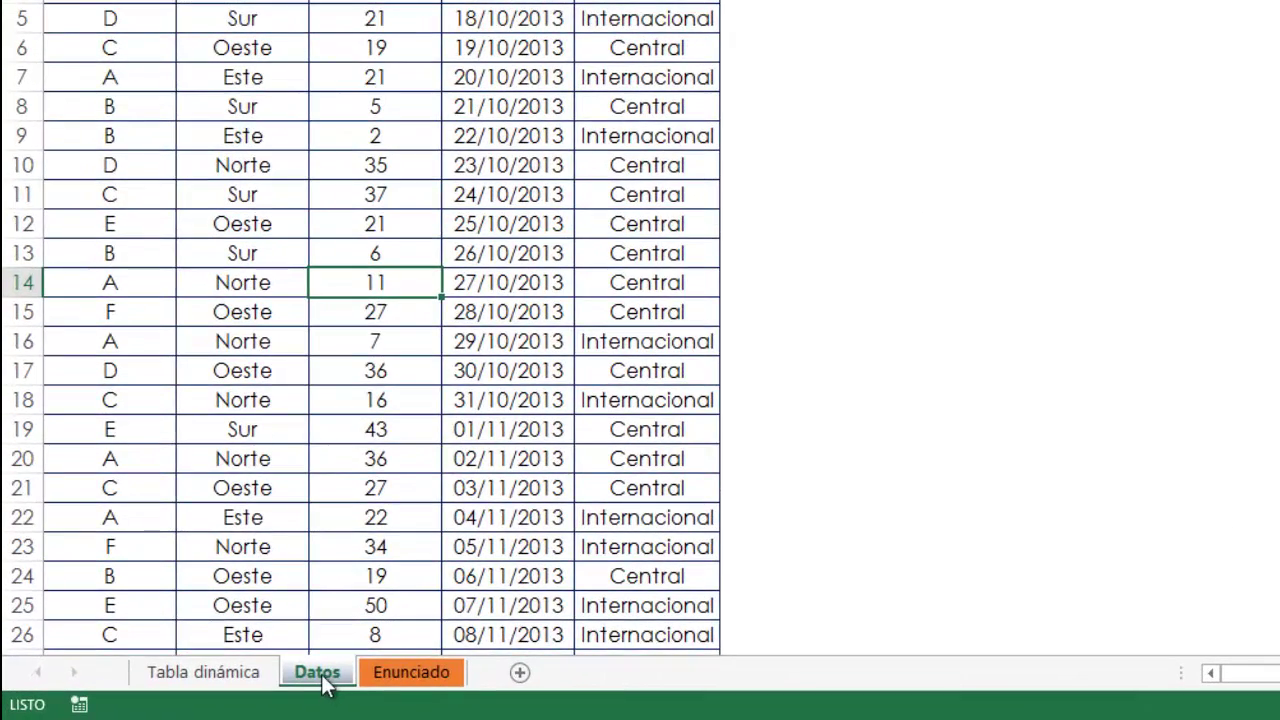
mouse_move(318, 676)
mouse_down()
mouse_move(374, 651)
mouse_move(520, 651)
mouse_up()
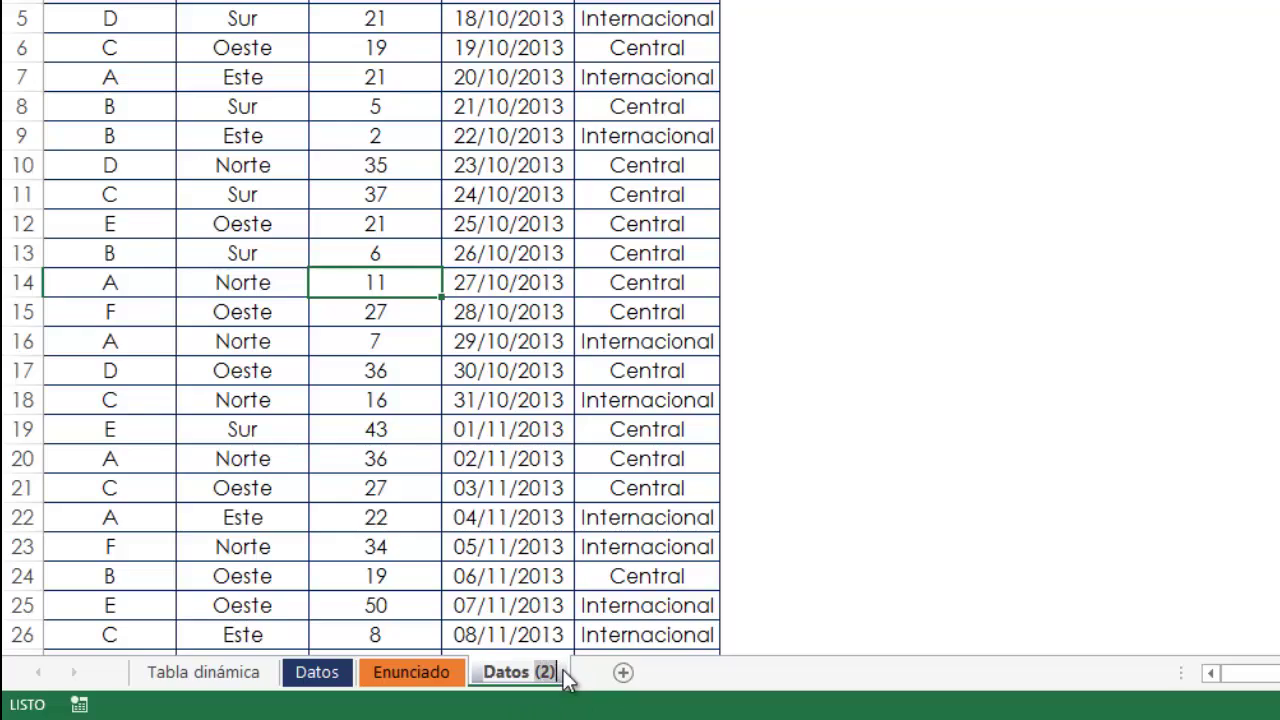
text(Est)
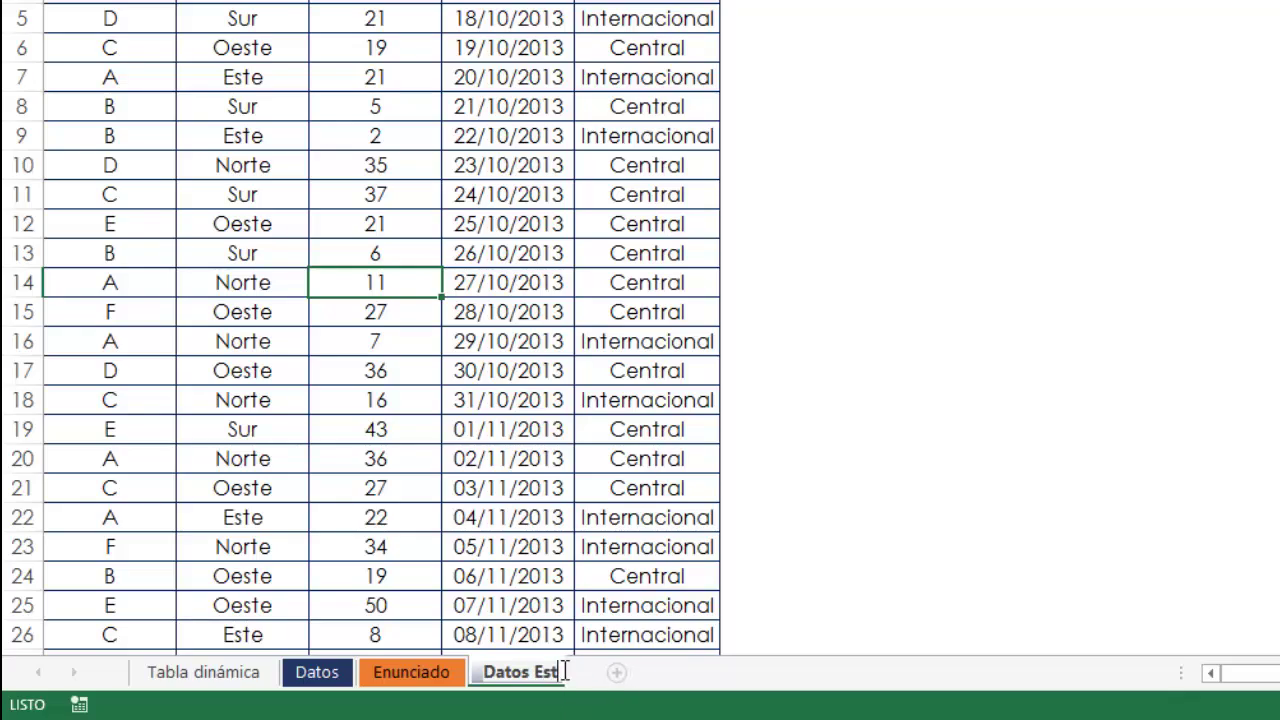
text(ructurado)
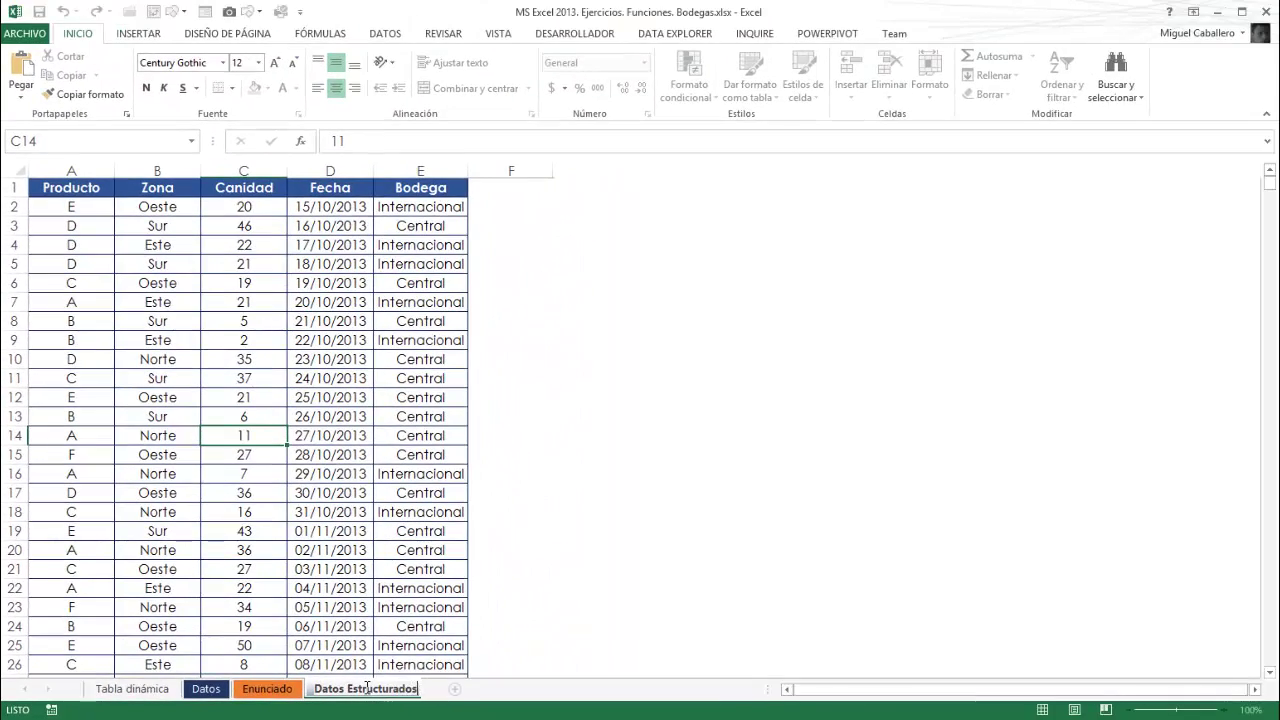
text(s)
Confirm the 'Datos Estructurados' name and move that sheet right after Tabla dinámica.
key(Return)
click(310, 553)
drag(365, 689, 192, 690)
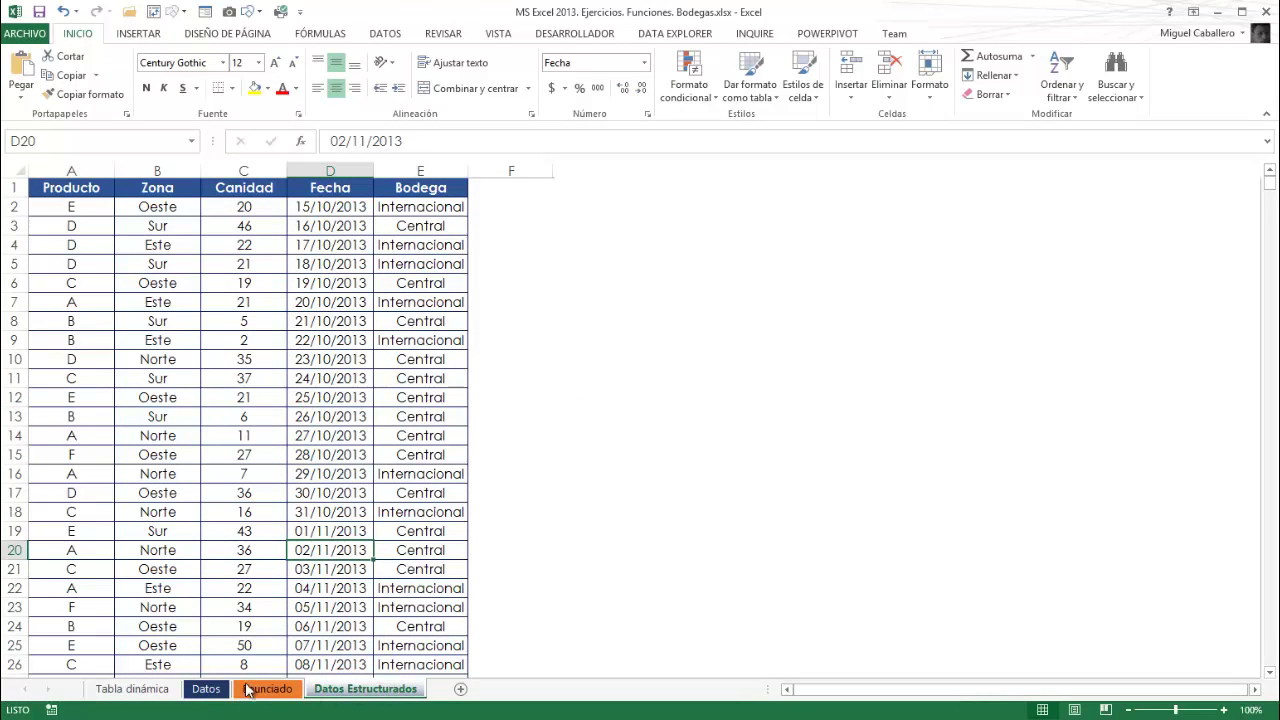
Turn on AutoFilter for the data table's header row with Ctrl+Shift+L.
click(212, 645)
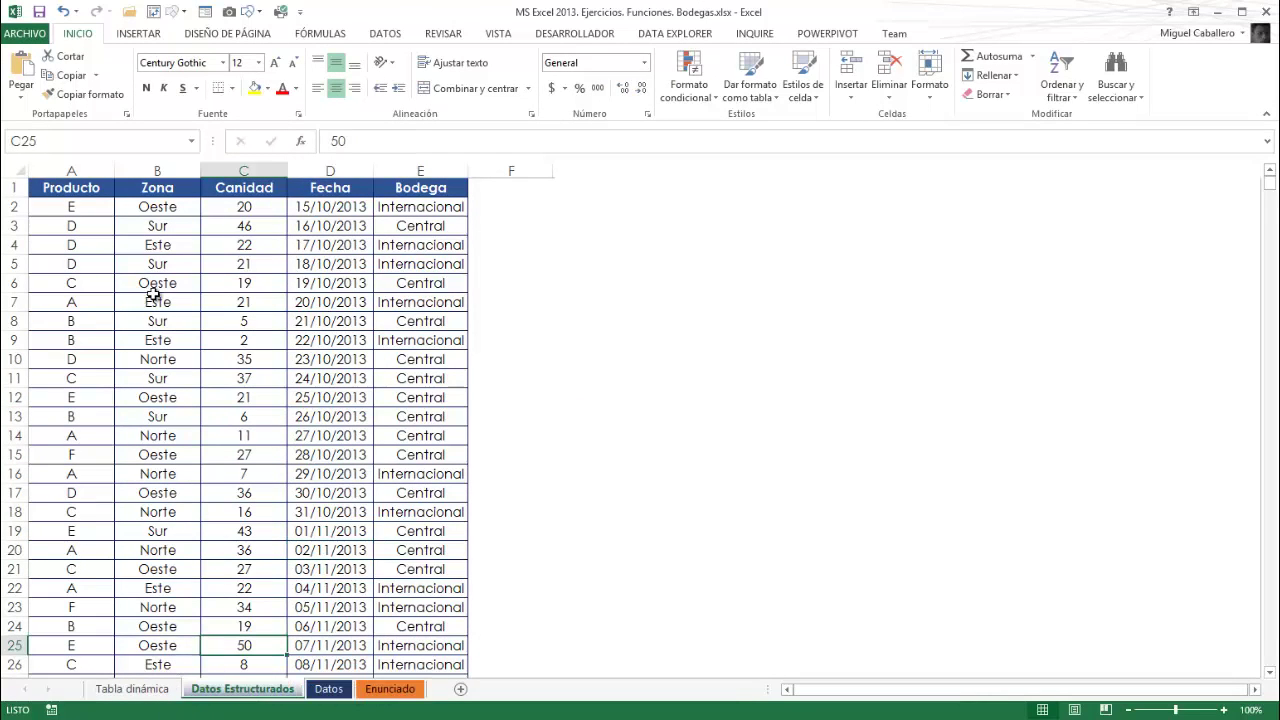
click(150, 302)
click(73, 193)
click(195, 430)
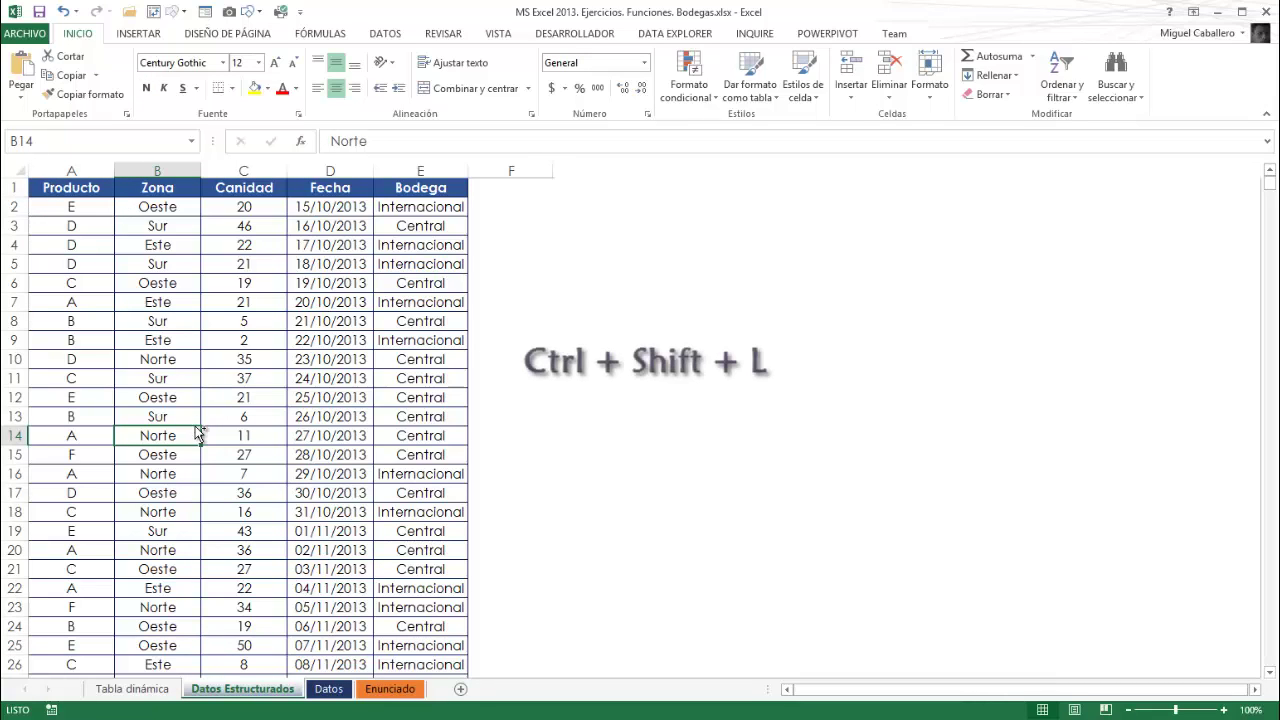
key(ctrl+shift+l)
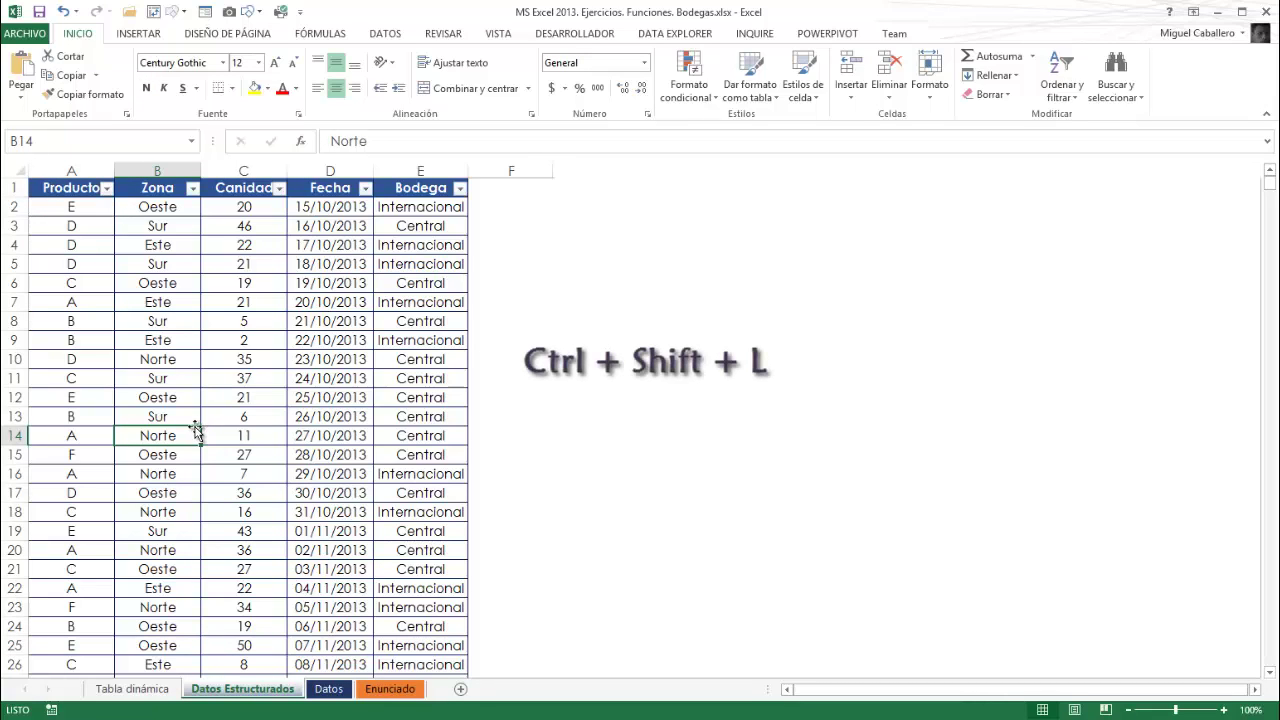
Check the Producto, Canidad, Fecha and Bodega headers and compare with the pivot sheet.
click(240, 264)
click(71, 191)
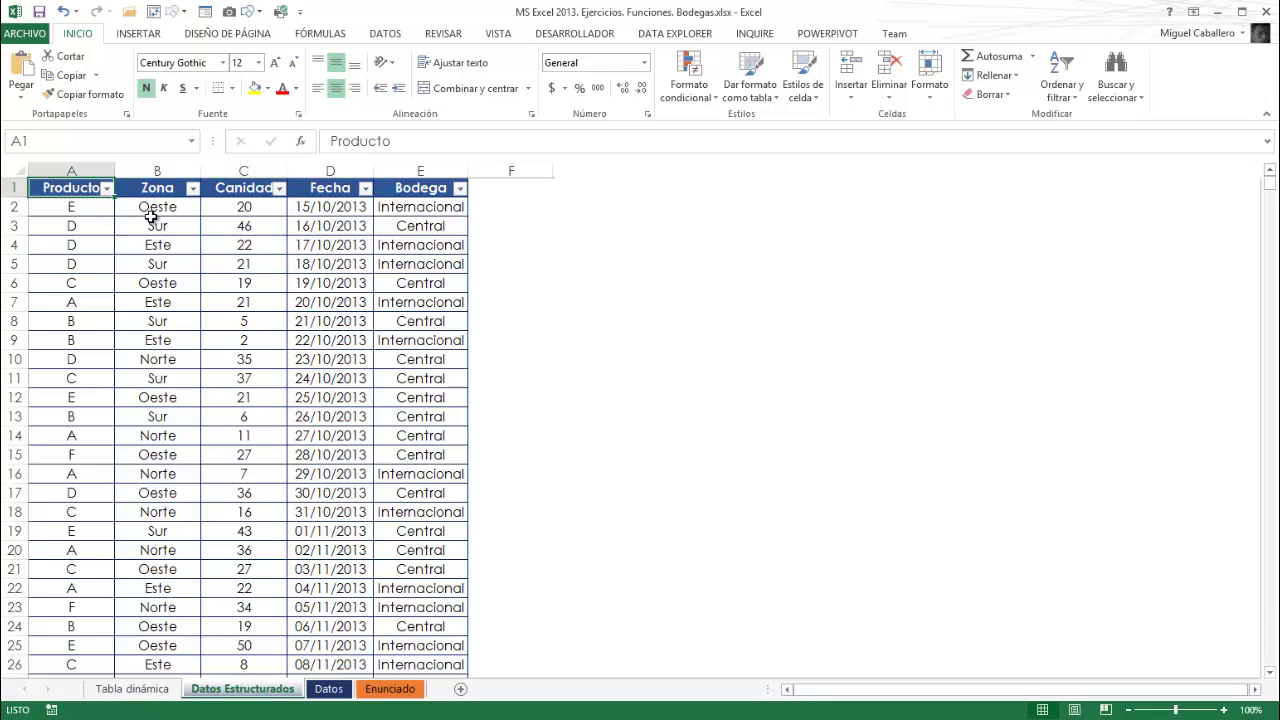
click(243, 245)
click(243, 190)
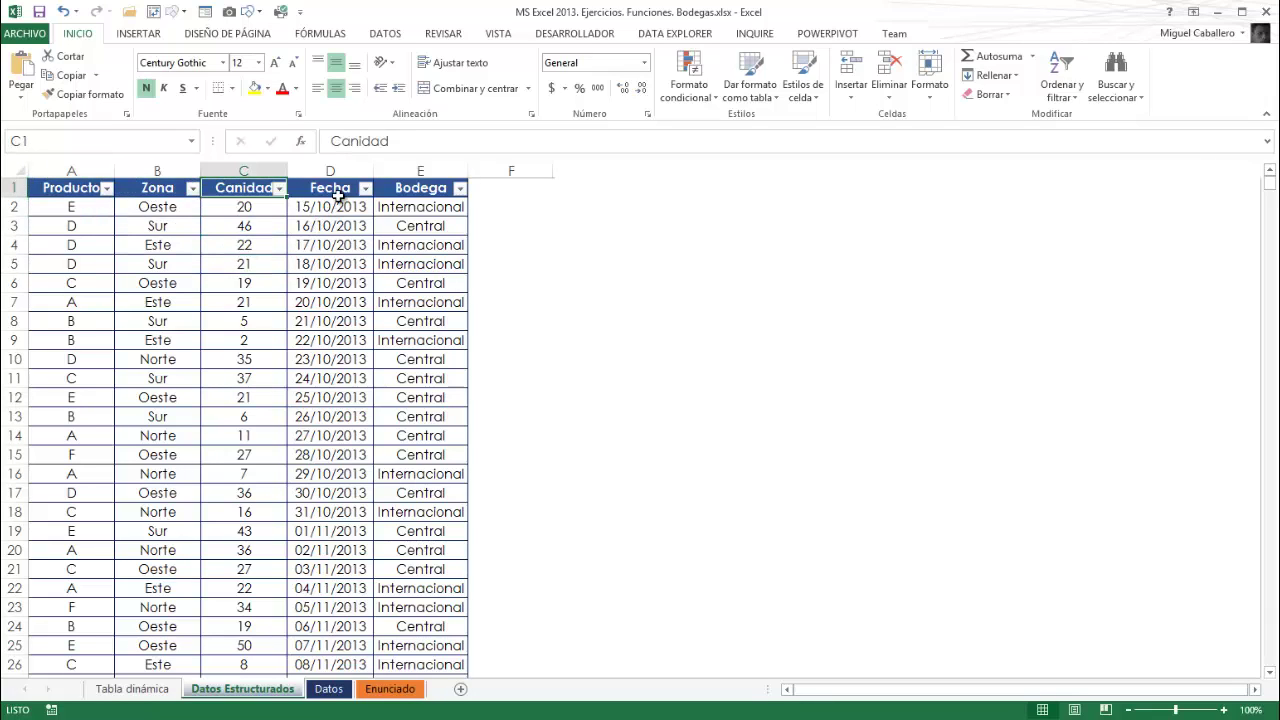
click(330, 192)
click(410, 193)
click(333, 287)
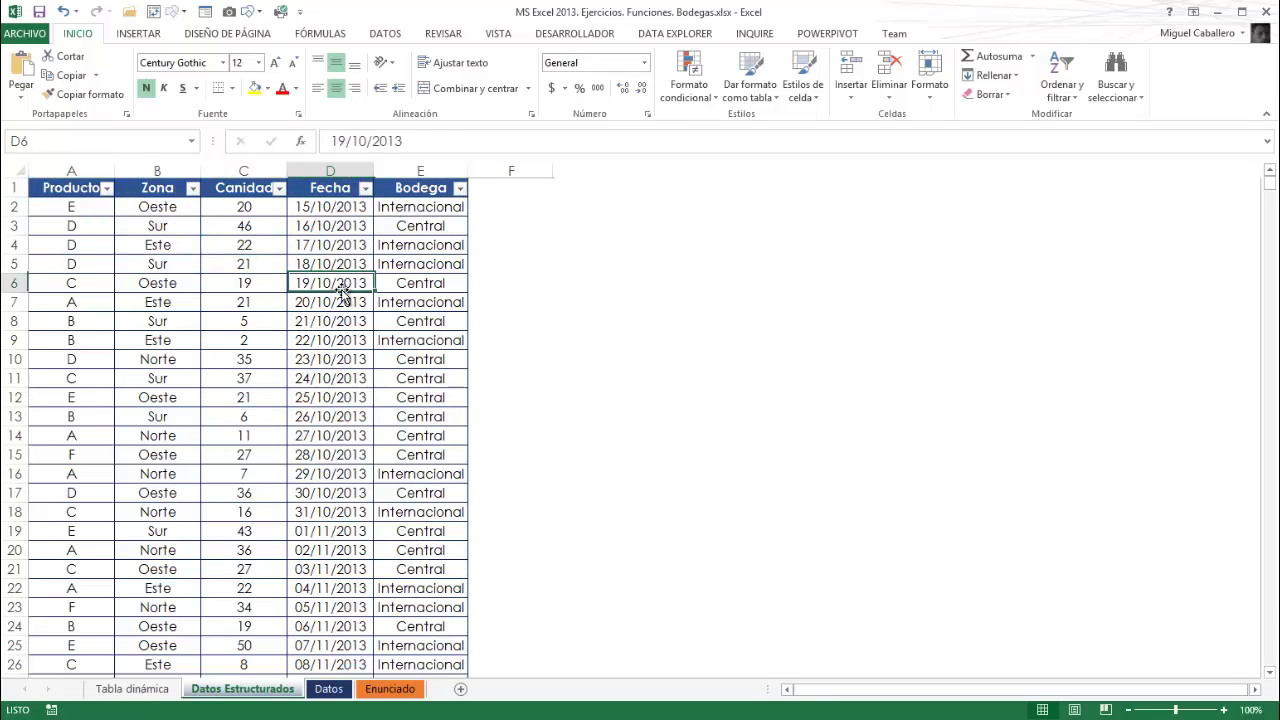
click(133, 689)
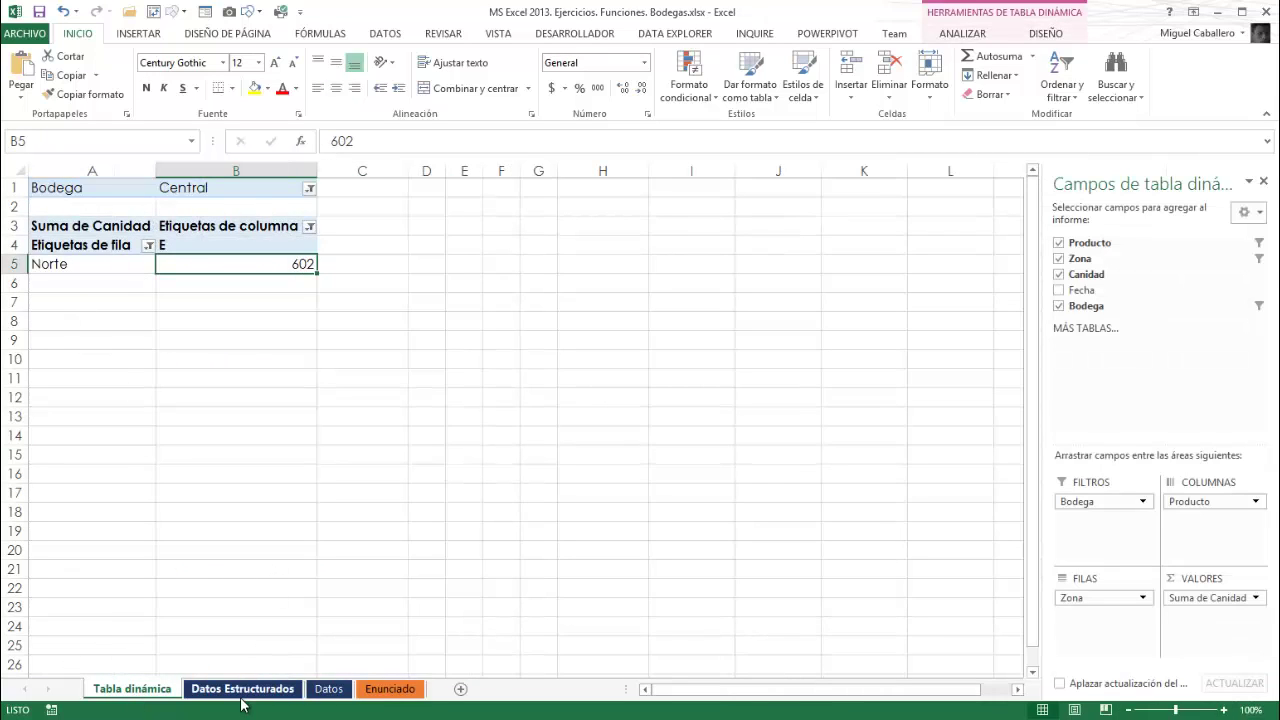
click(240, 697)
click(215, 304)
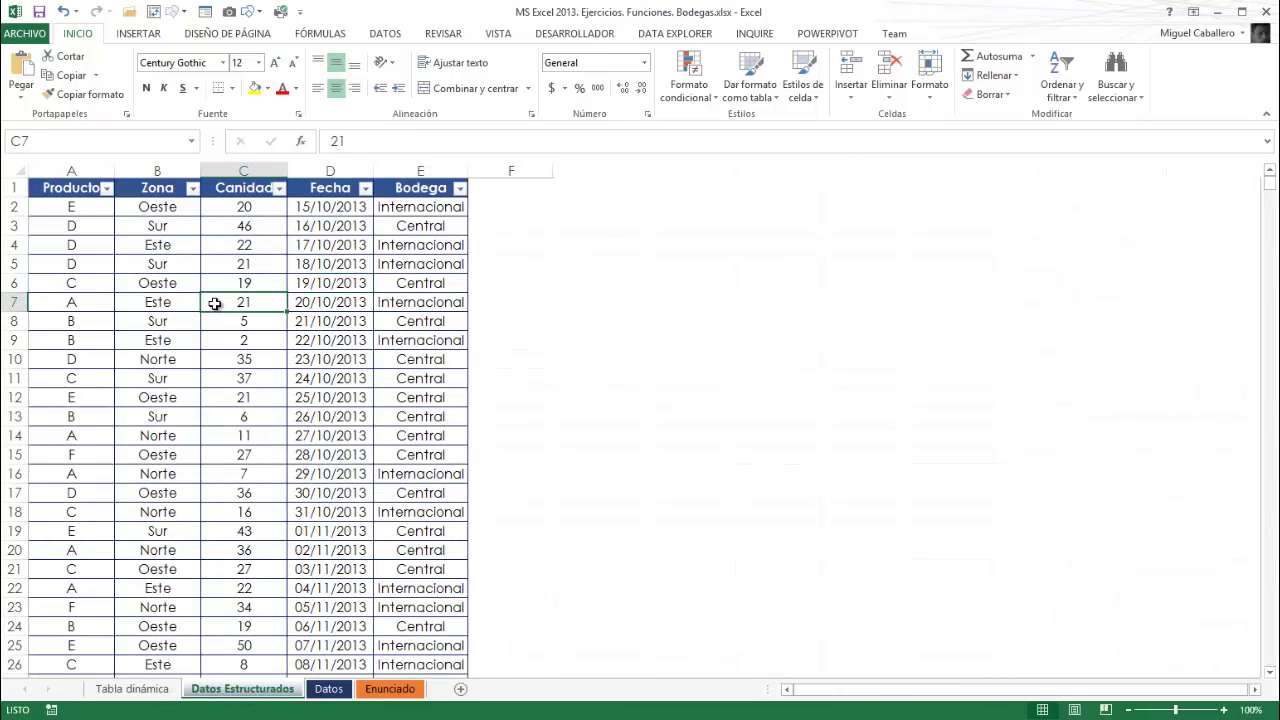
Filter the Producto column to show only product E.
click(104, 208)
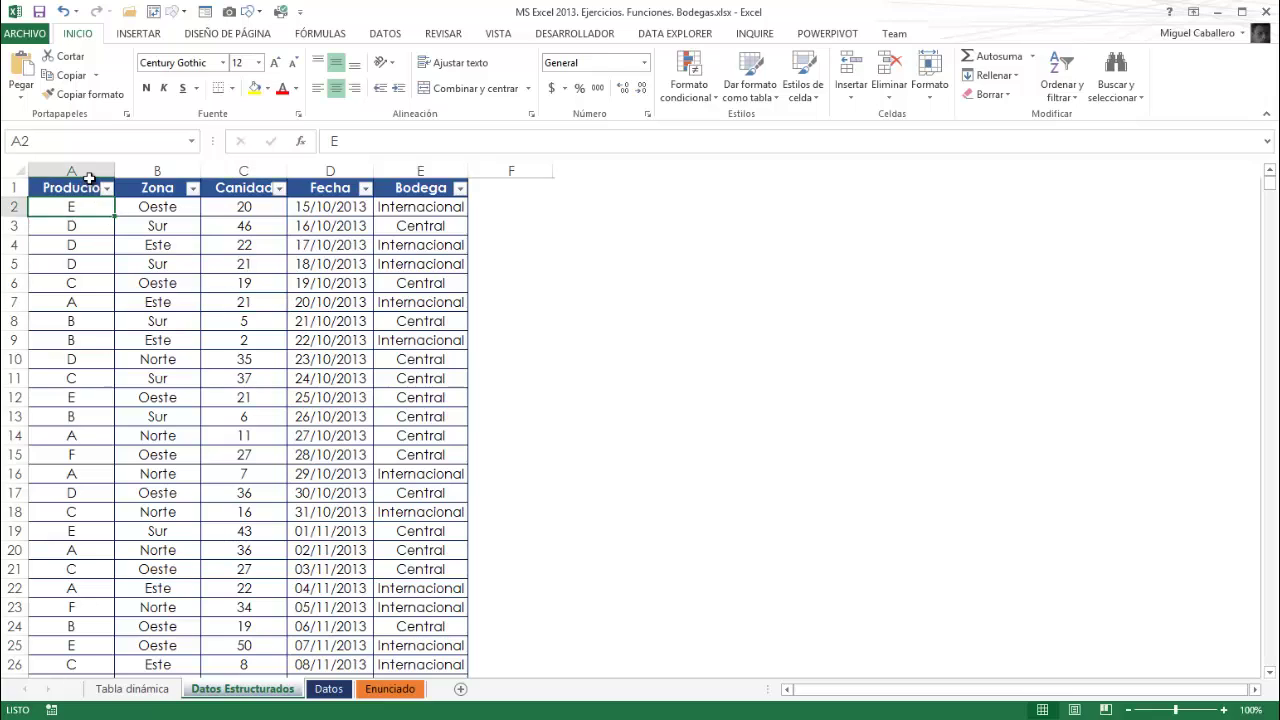
click(89, 192)
click(106, 188)
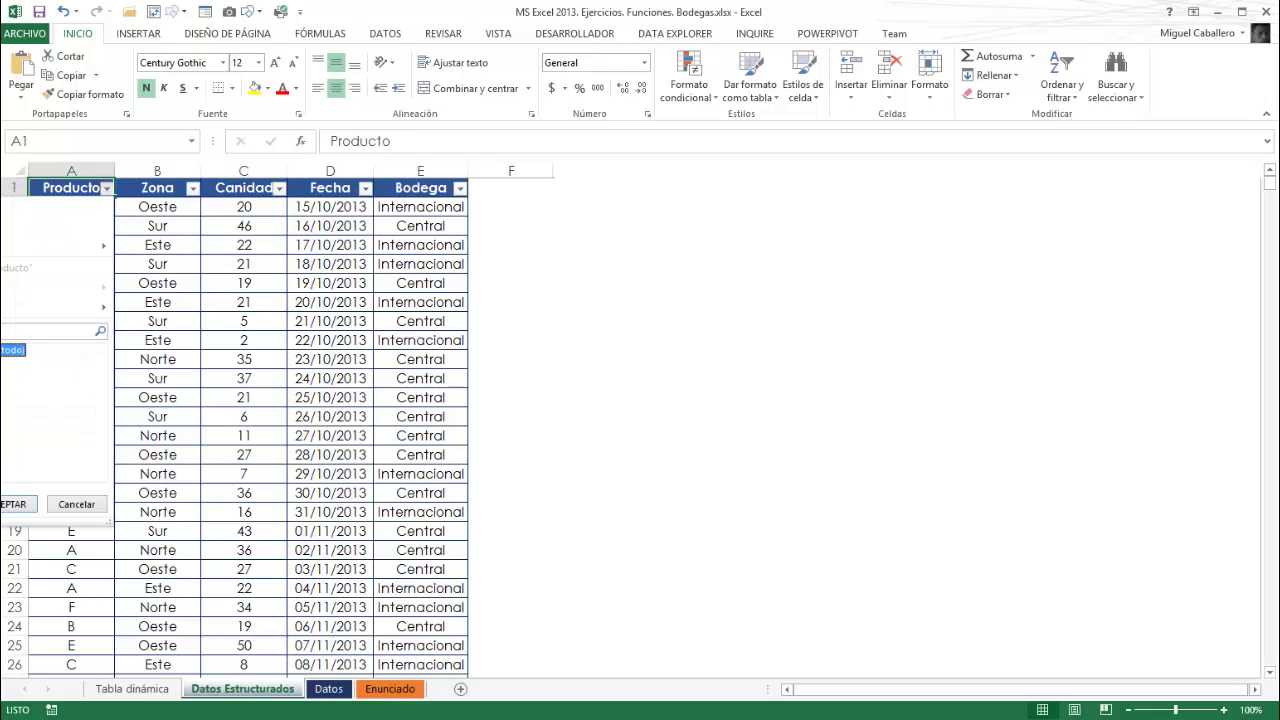
click(12, 349)
click(2, 435)
click(10, 504)
Filter the Zona column to show only Norte.
click(155, 283)
click(170, 190)
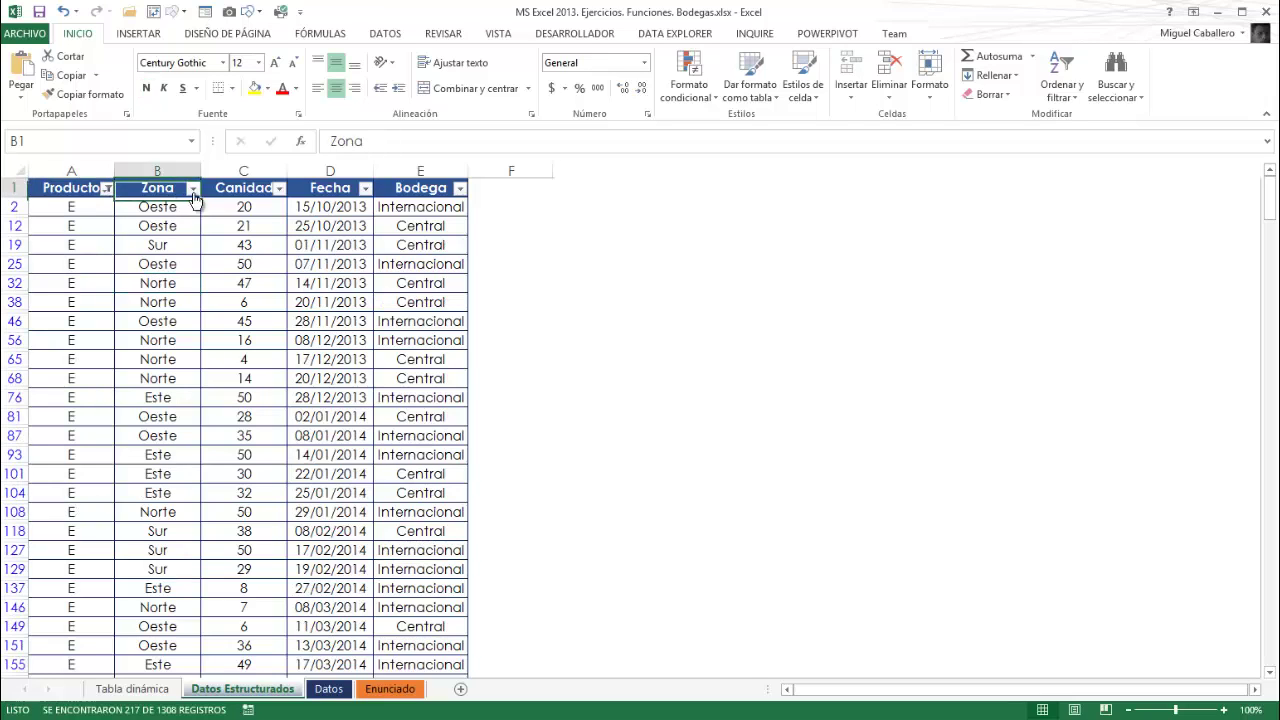
click(192, 188)
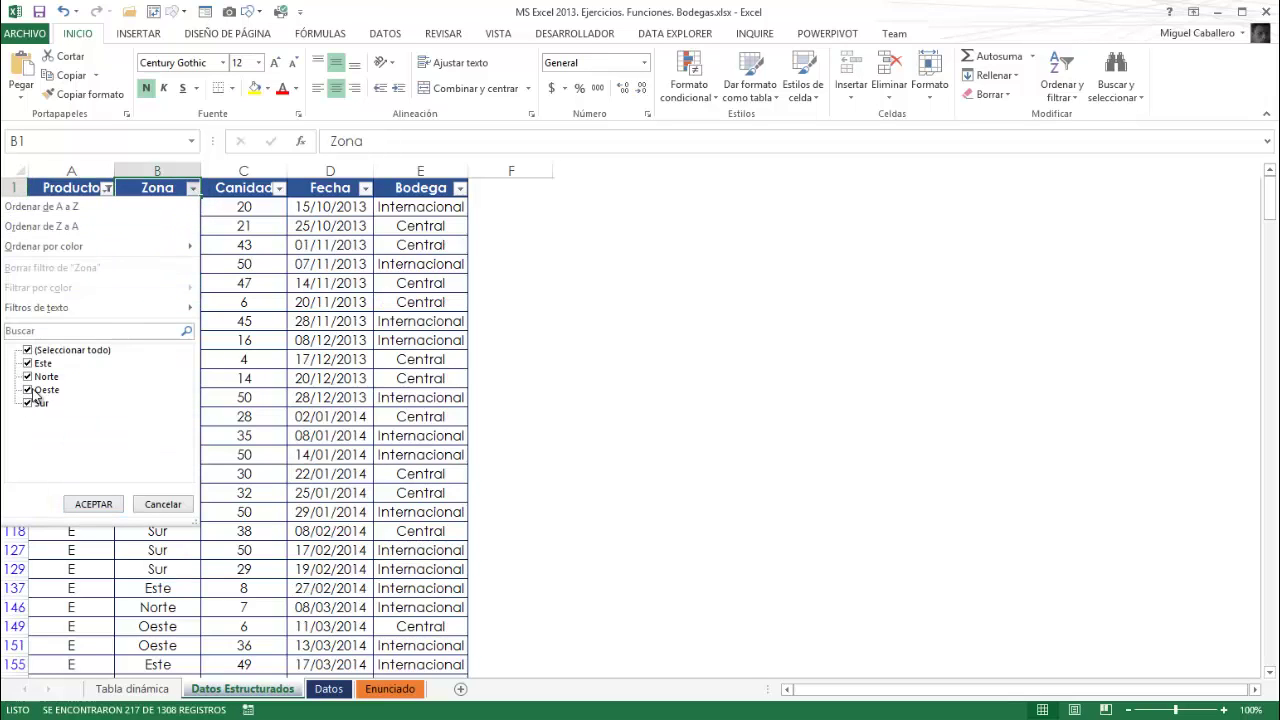
click(28, 350)
click(28, 376)
click(75, 504)
Filter the Bodega column to Central only, leaving 28 of 1308 records.
click(378, 285)
click(420, 190)
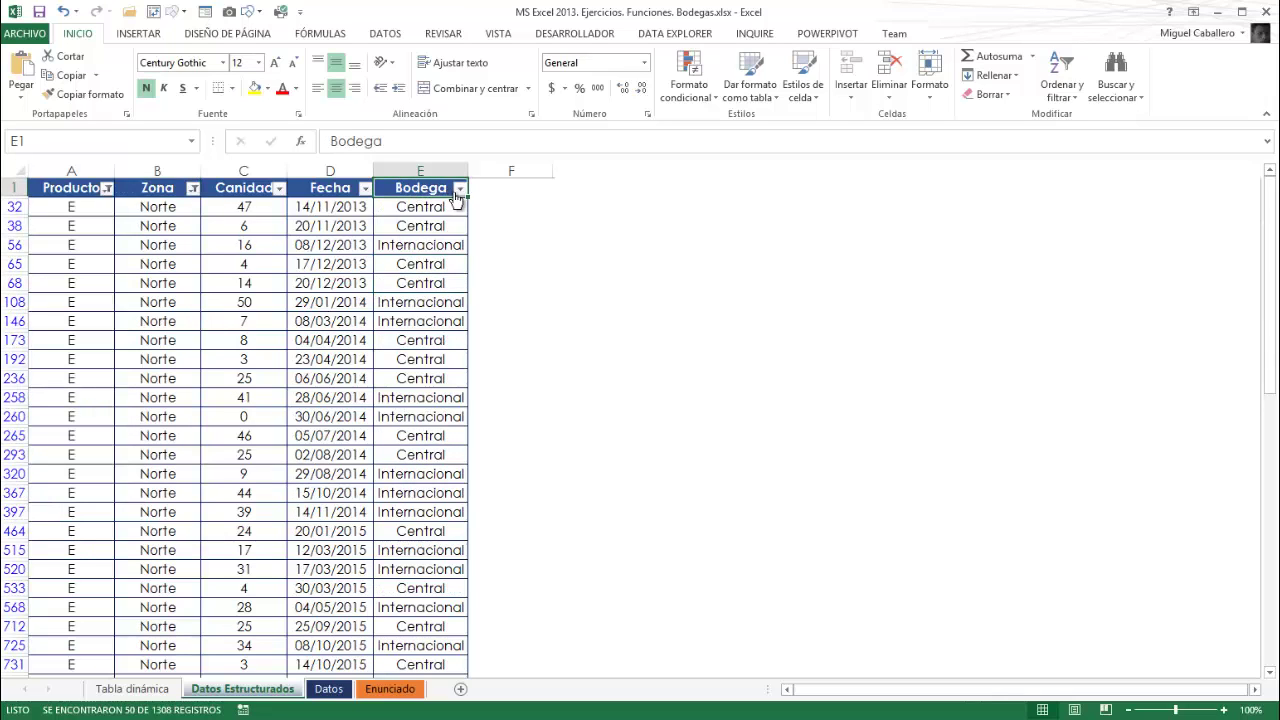
click(459, 188)
click(296, 350)
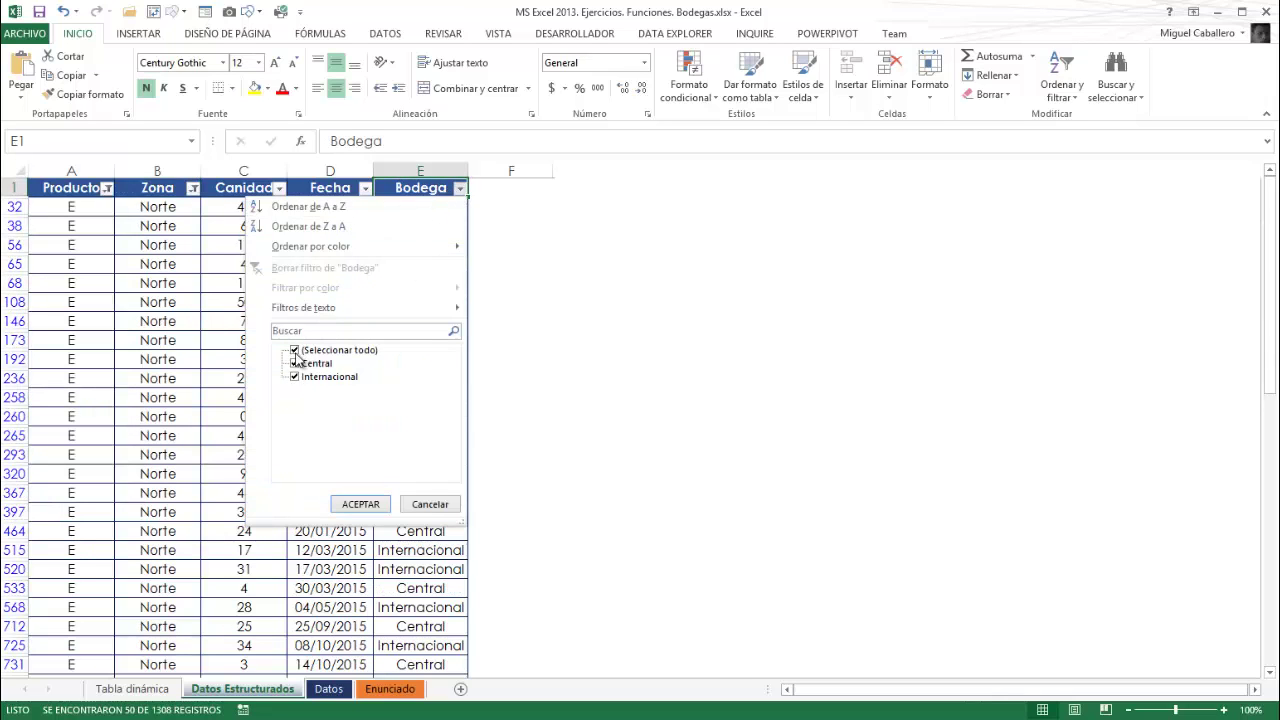
click(300, 363)
click(360, 504)
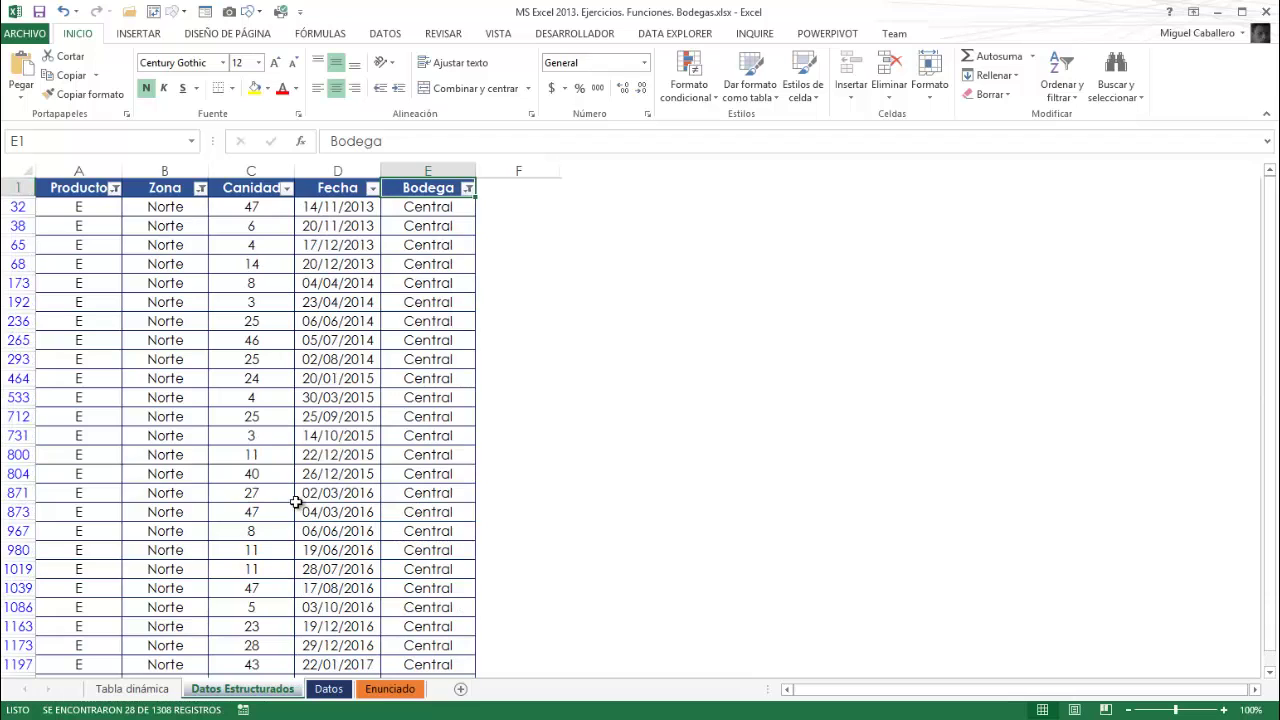
scroll(296, 501, down, 1)
scroll(300, 498, down, 2)
scroll(307, 497, up, 1)
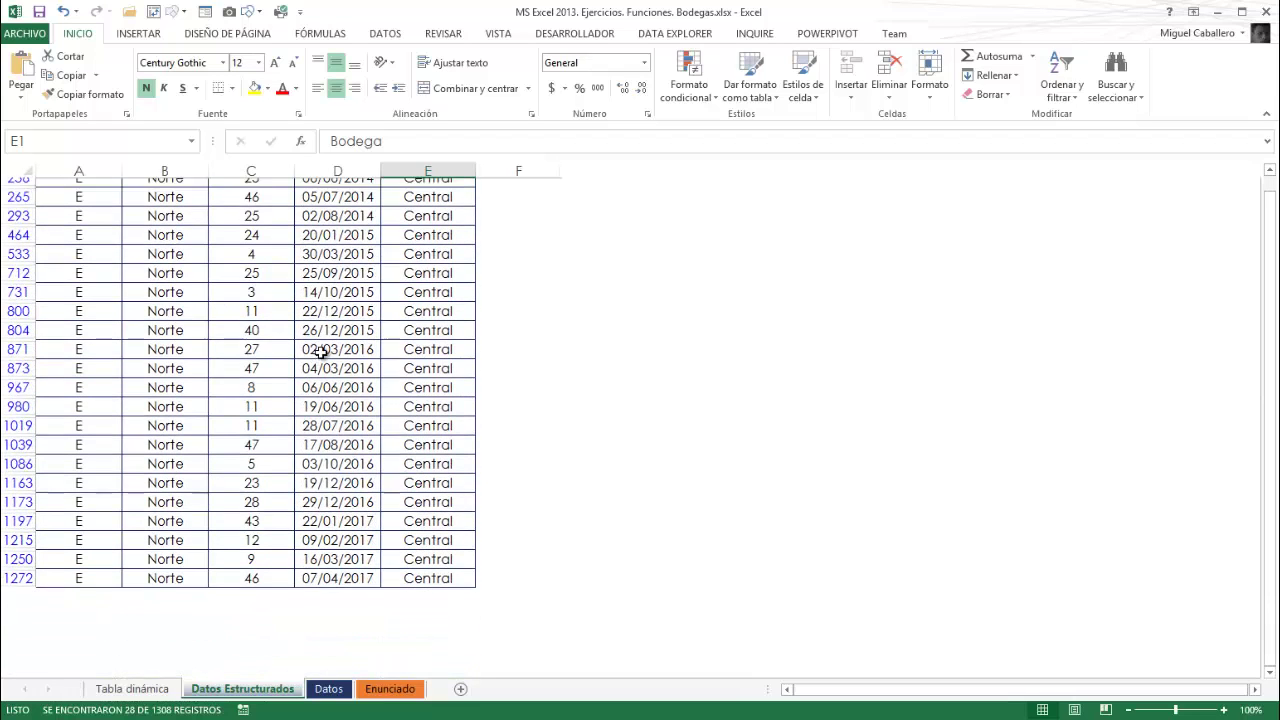
scroll(320, 349, up, 2)
Select the visible Canidad cells from C32 down and read SUMA: 602 in the status bar.
drag(1274, 514, 1272, 505)
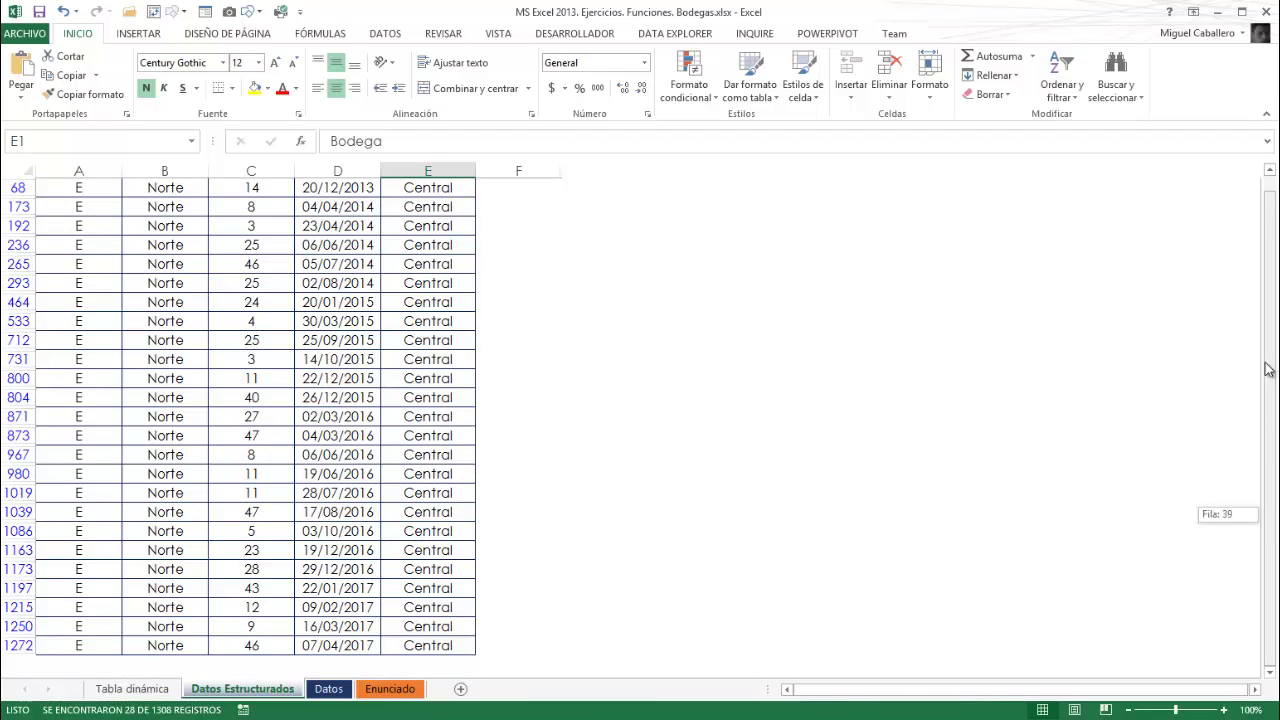
drag(256, 210, 257, 378)
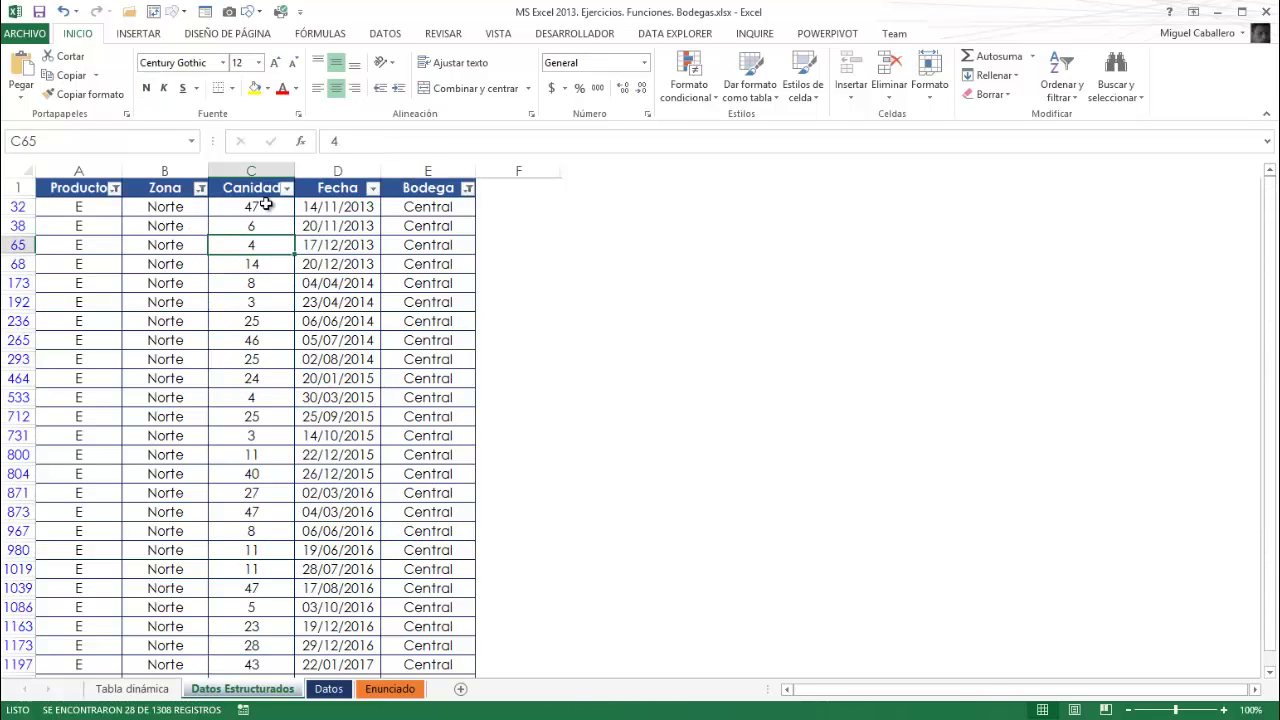
mouse_move(263, 206)
mouse_down()
mouse_move(300, 680)
mouse_move(265, 689)
mouse_up()
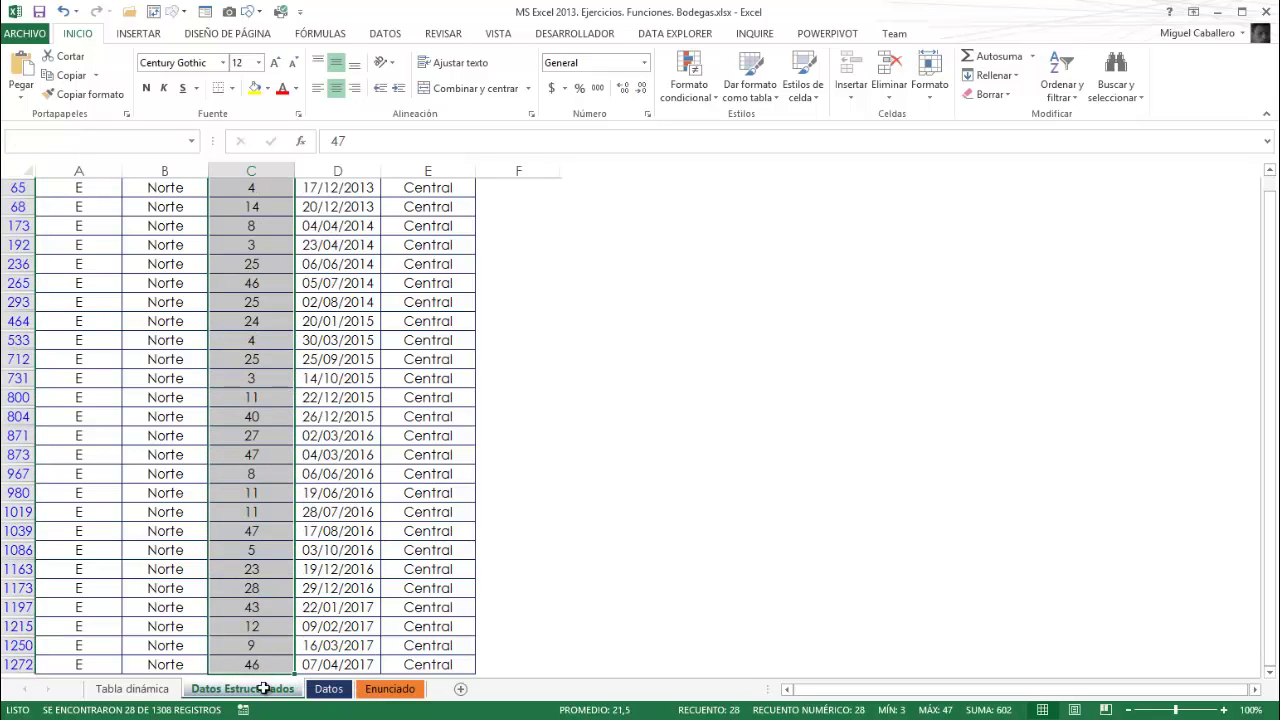